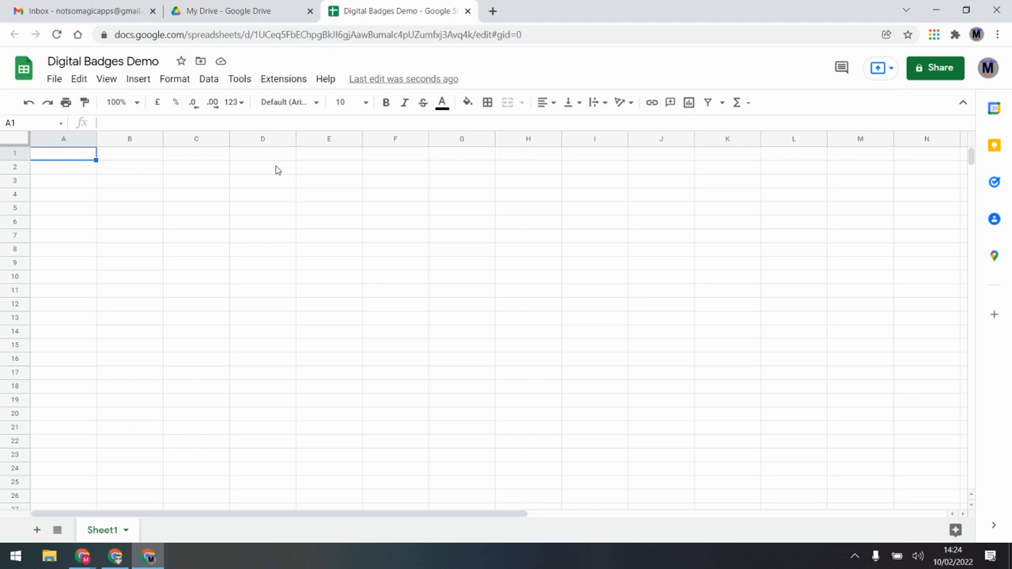
Run Magic Digital Badges' first-time setup from the Extensions menu
left_click(285, 79)
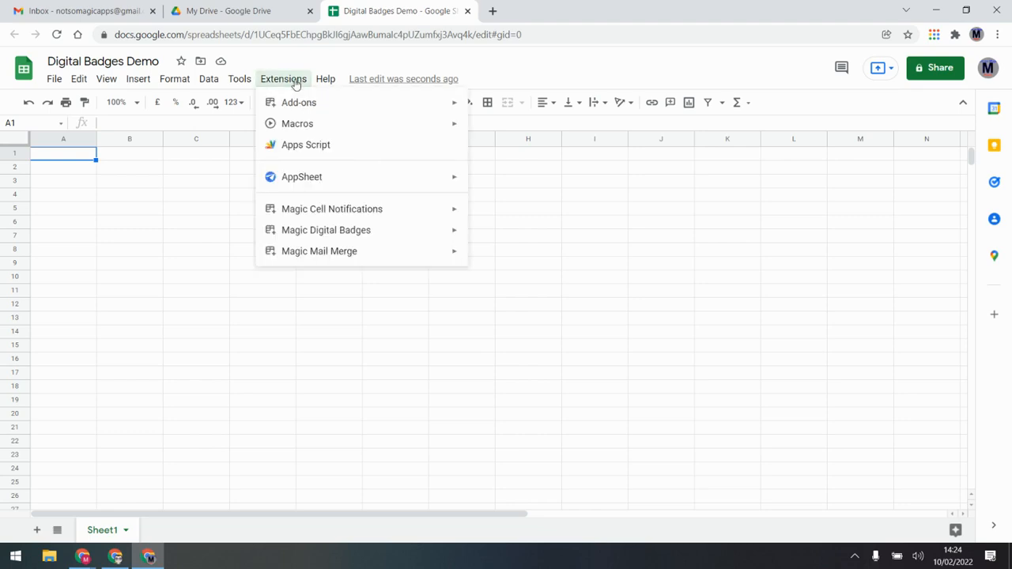
mouse_move(354, 233)
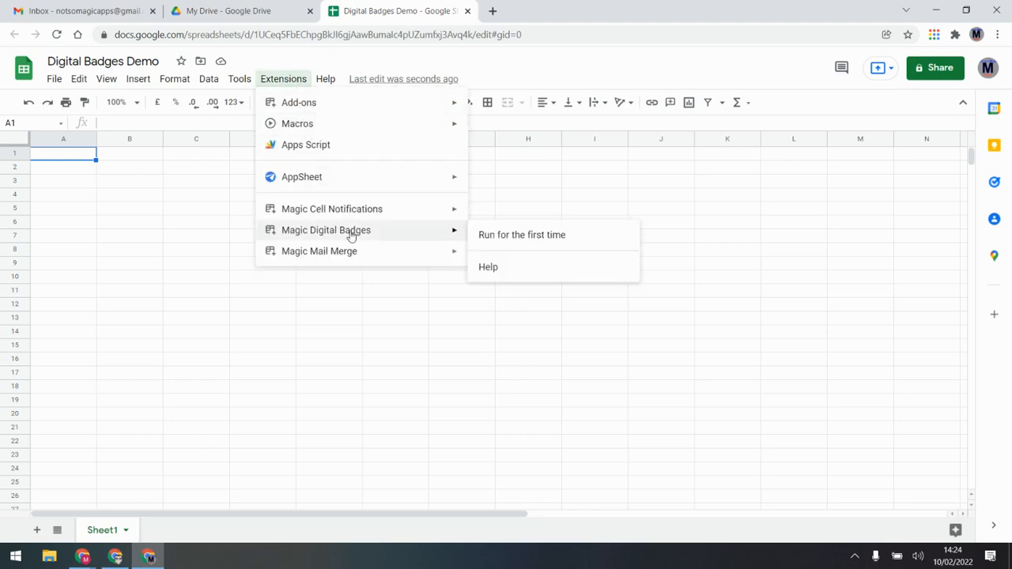
left_click(517, 237)
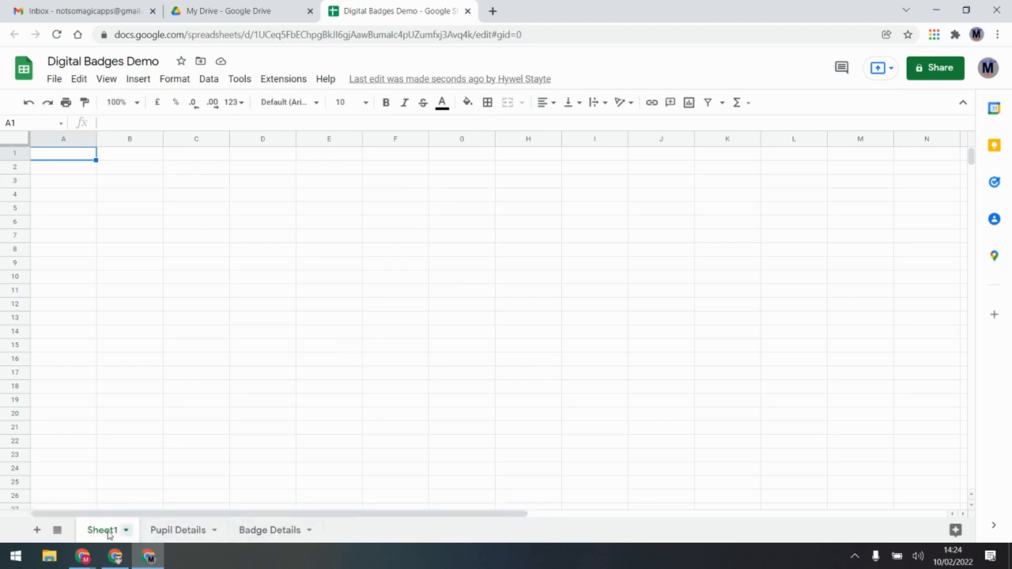
Move Sheet1 after Pupil Details and Badge Details, then view the Drive Badges folder
left_click_drag(103, 534, 268, 536)
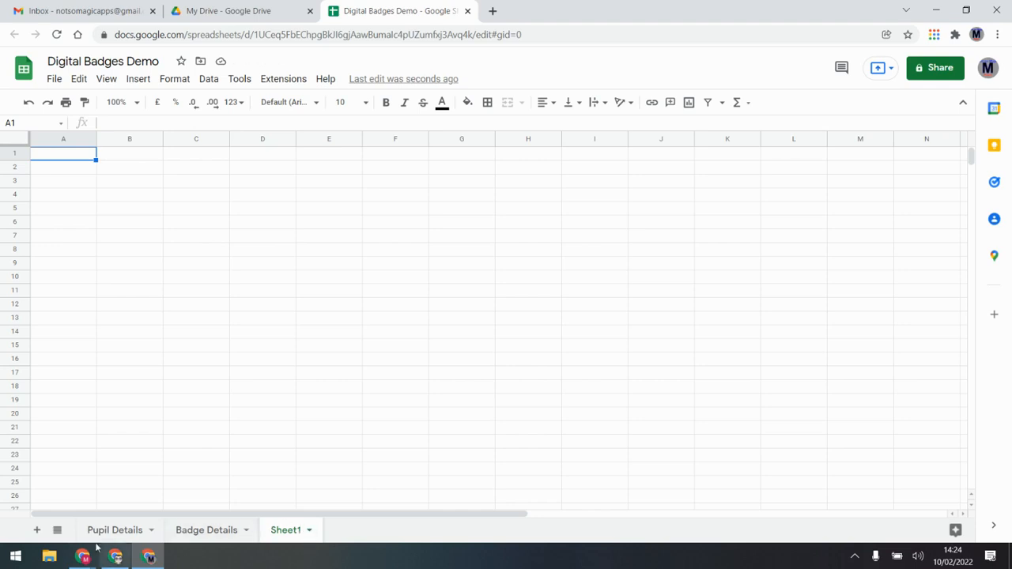
left_click(118, 530)
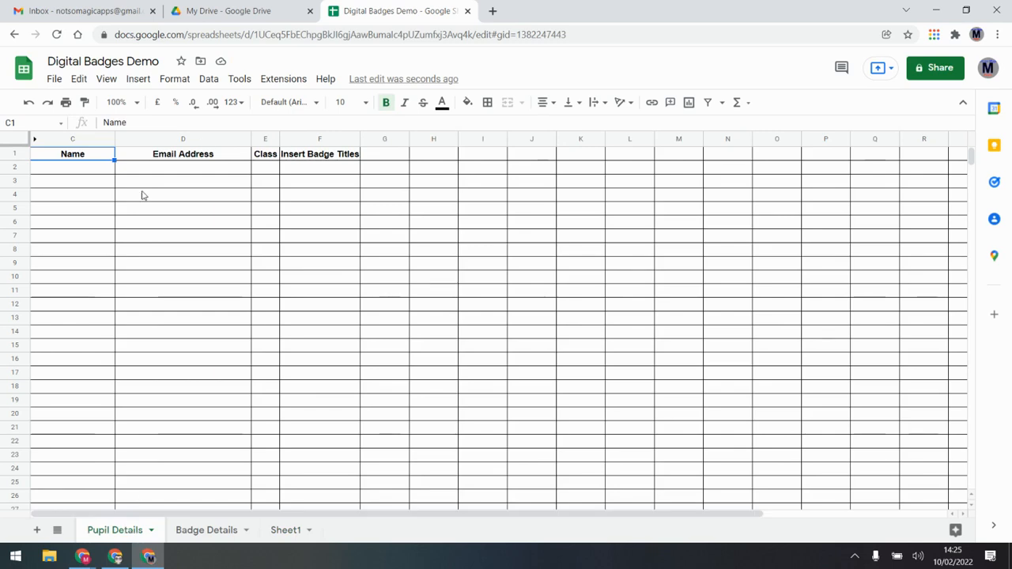
left_click(204, 530)
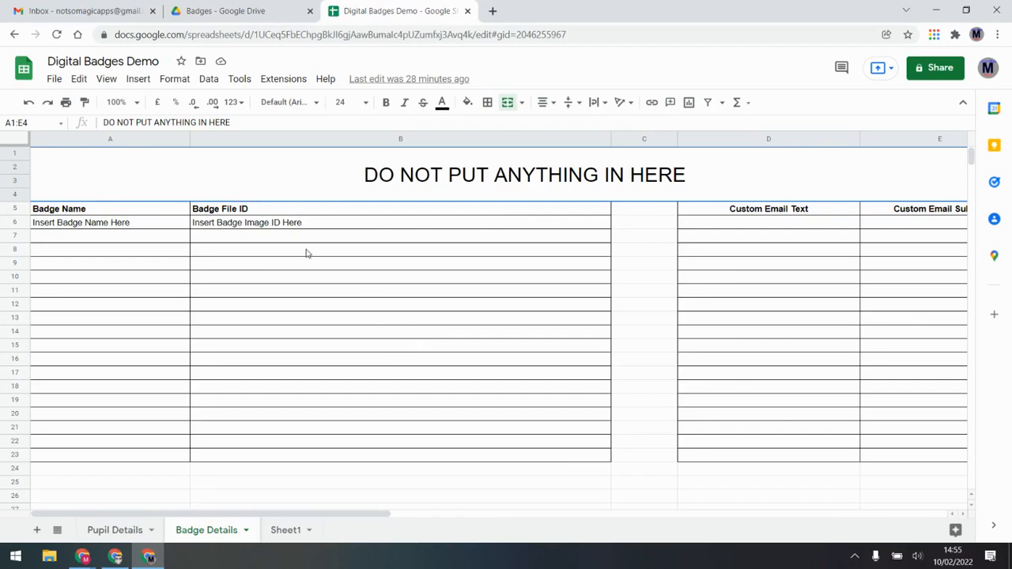
left_click(255, 10)
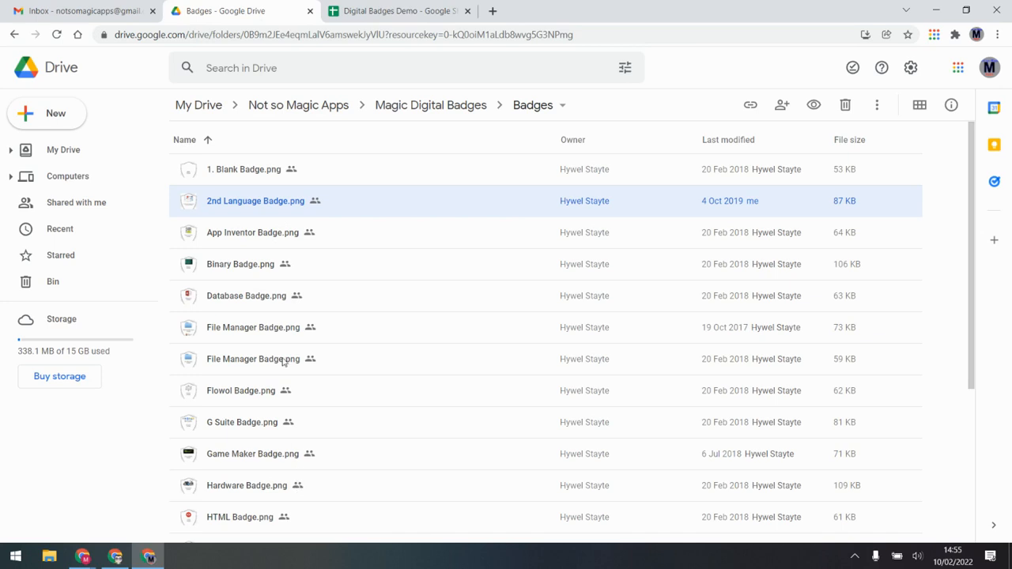
Preview the 2nd Language and App Inventor badge images, then return to the spreadsheet
double_click(272, 203)
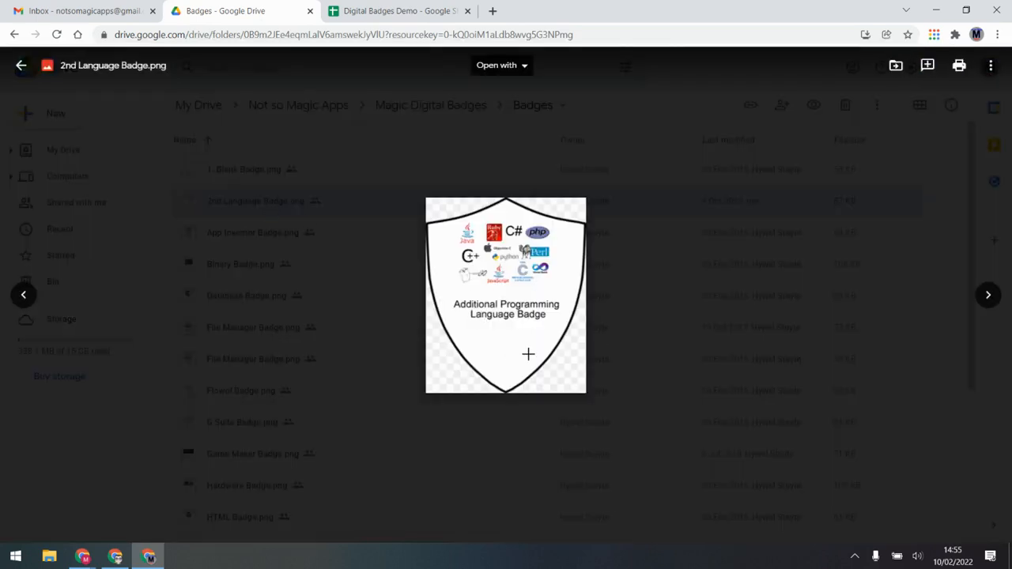
left_click(272, 265)
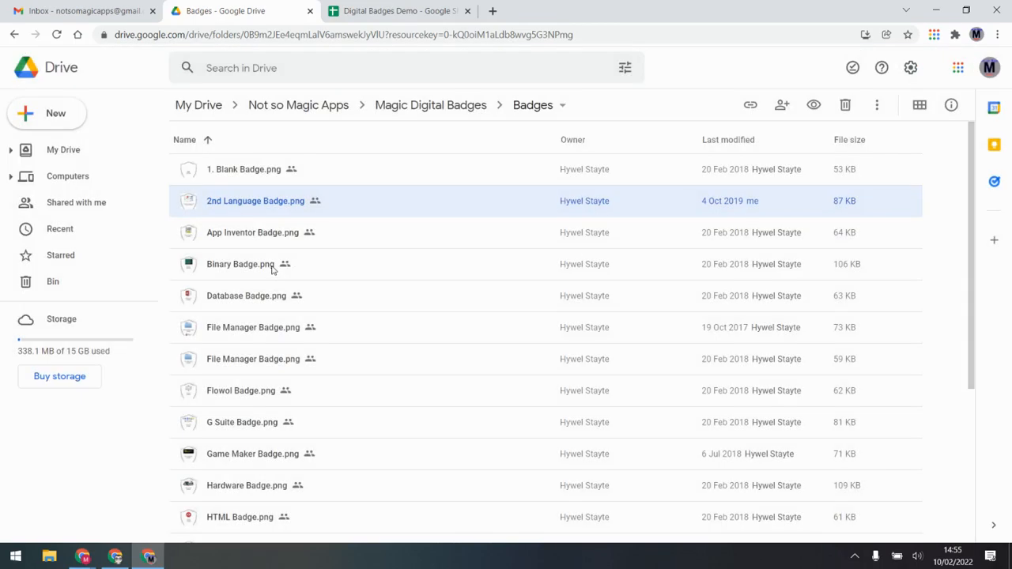
double_click(282, 232)
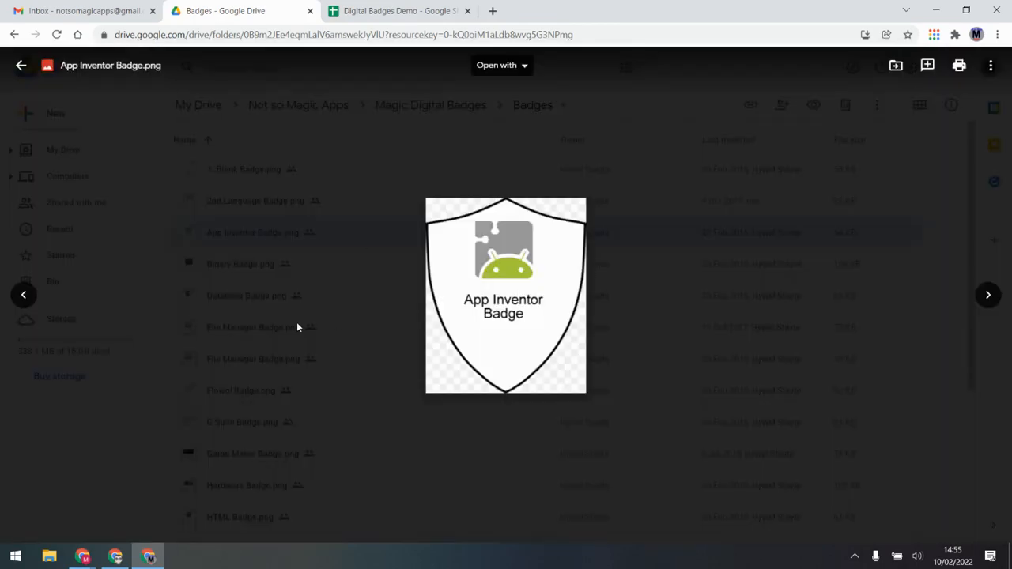
left_click(288, 321)
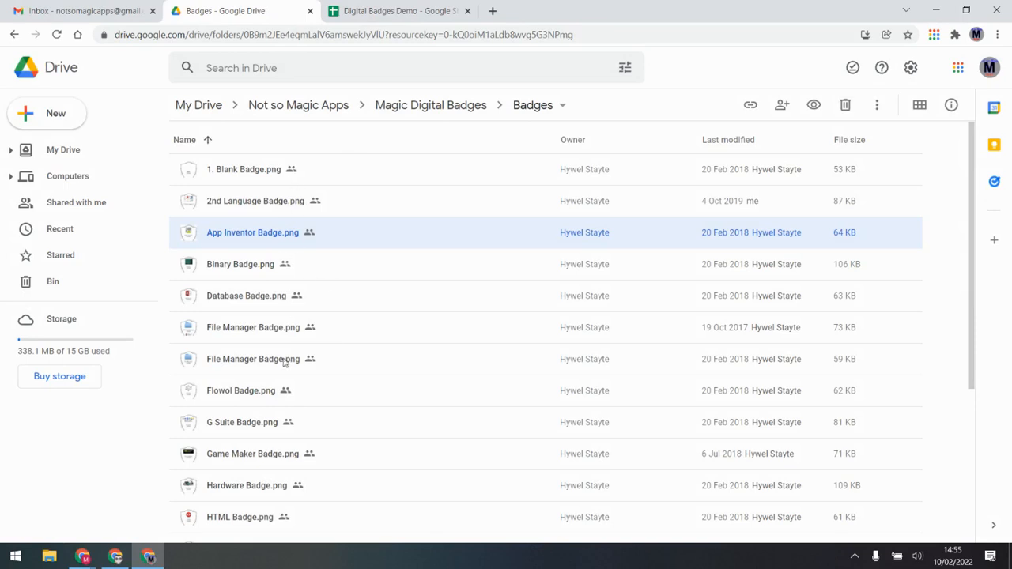
left_click(440, 8)
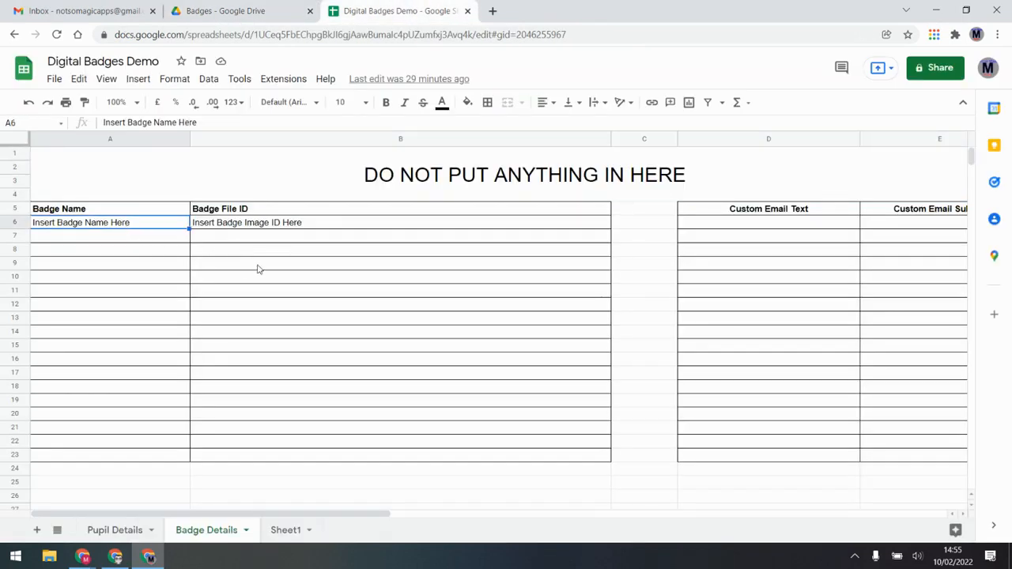
Enter badge names App Inventor in A6 and 2nd Programming Language in A7
type("App Inventor")
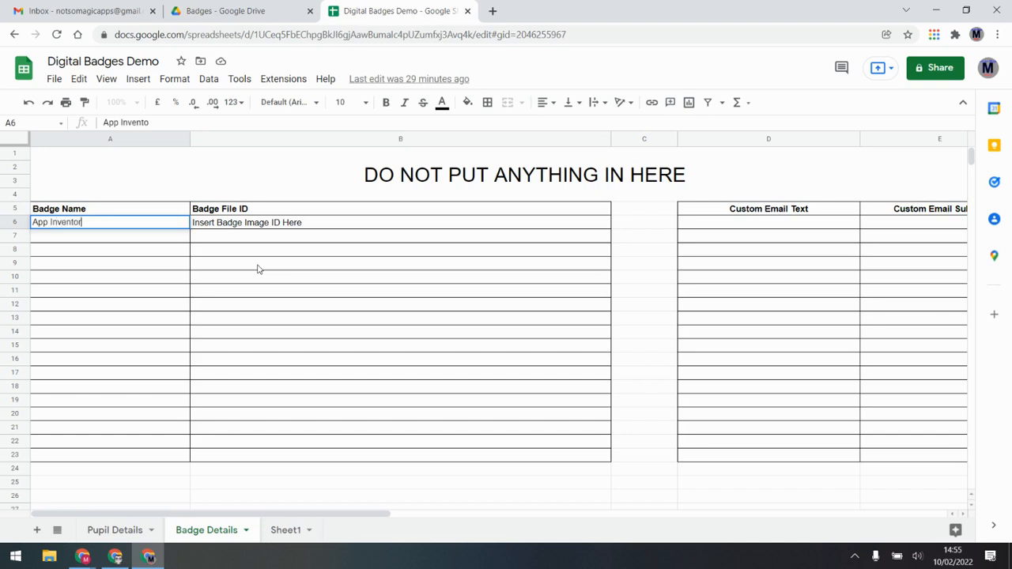
key("Return")
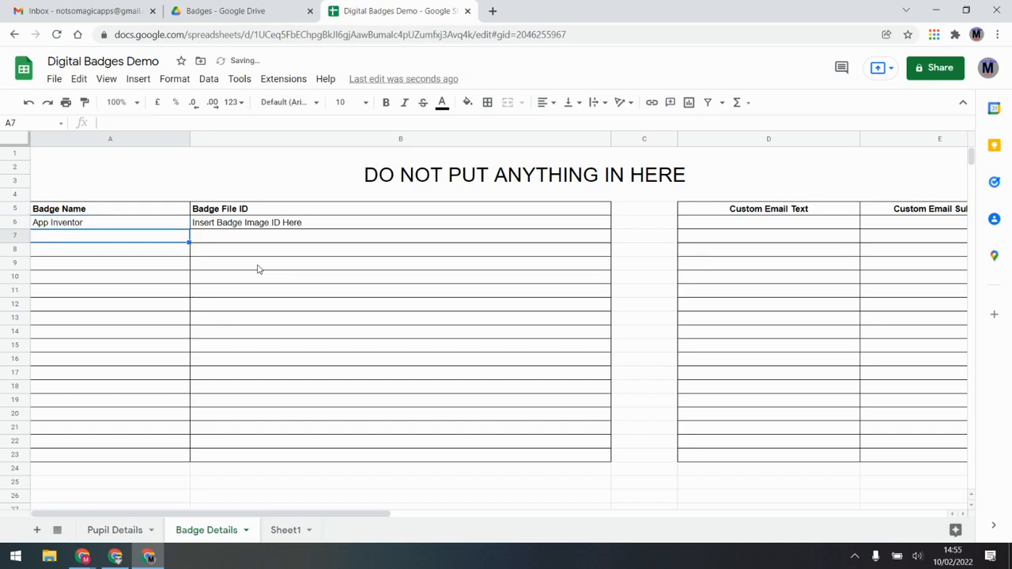
type("2nd Programming ")
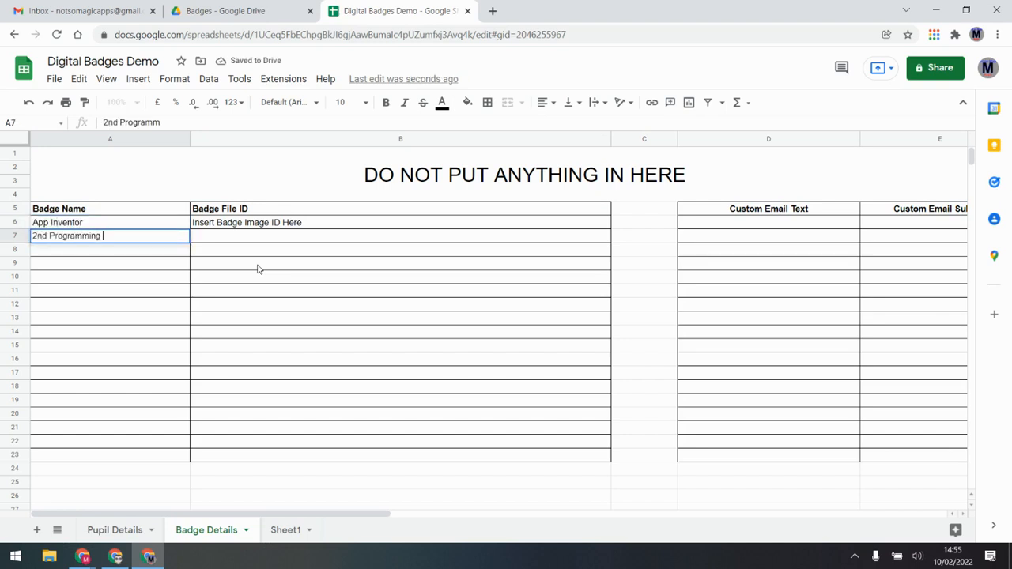
type("Language")
key("Return")
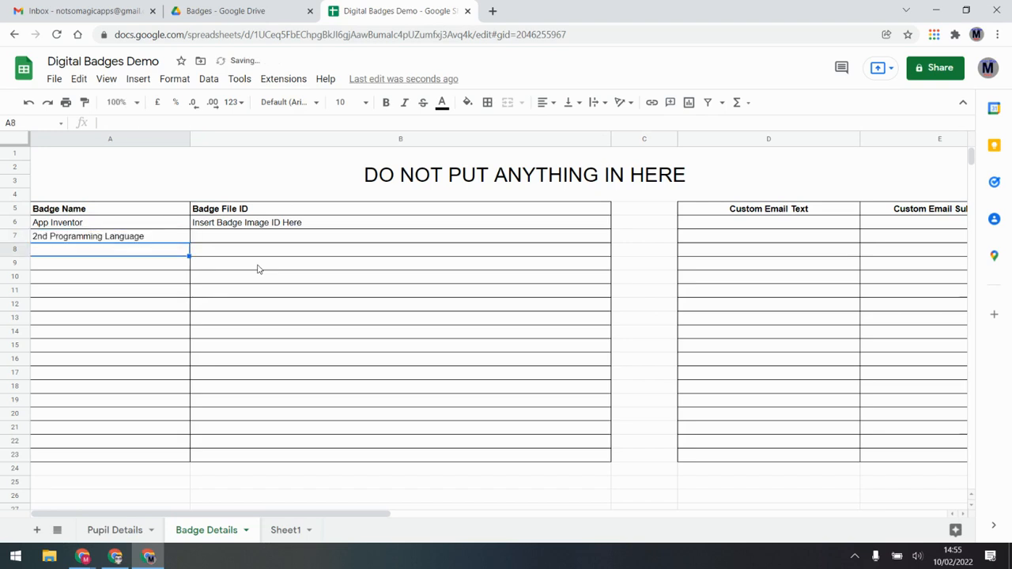
left_click(118, 237)
left_click(110, 290)
left_click(120, 212)
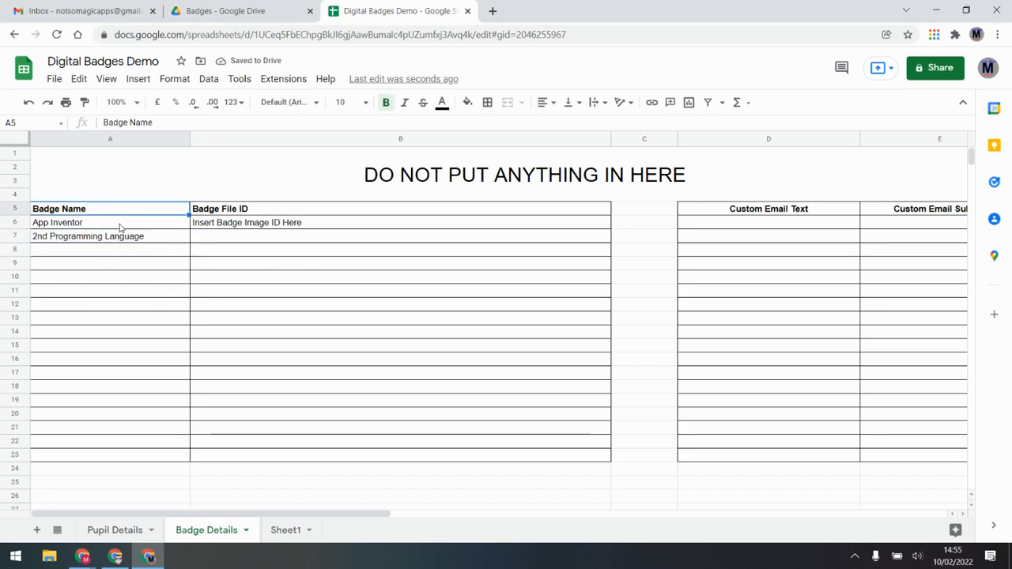
left_click(119, 223)
left_click(118, 531)
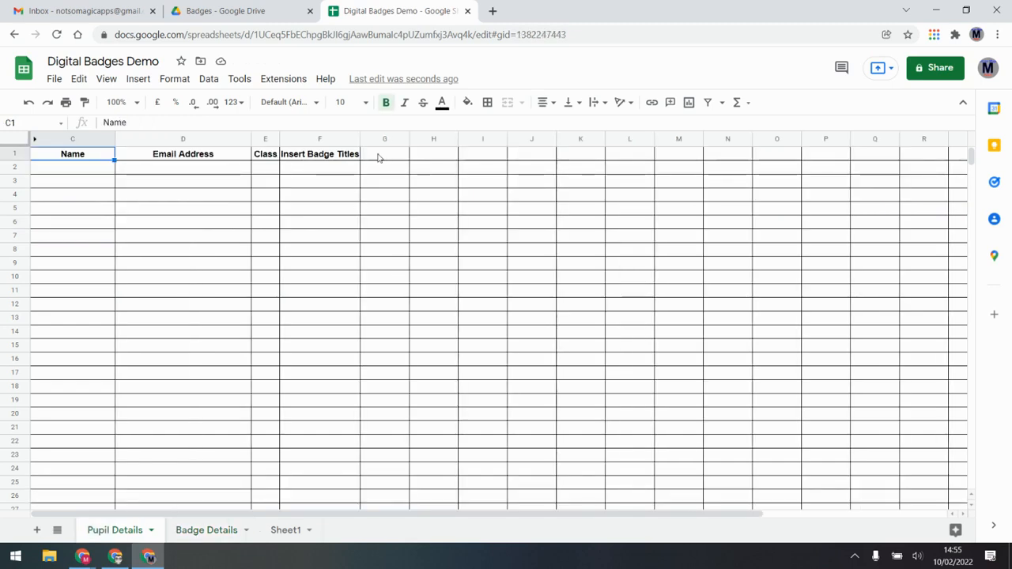
Put App Inventor in F1 and 2nd Programming Language in G1, autofitting column G
left_click(330, 158)
left_click(384, 158)
left_click(433, 158)
left_click(520, 162)
left_click(321, 159)
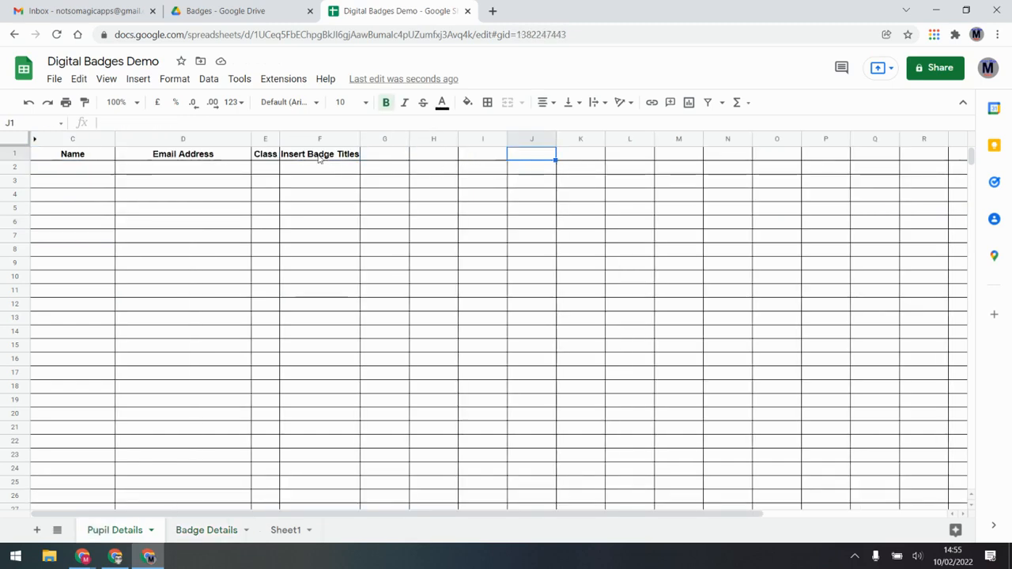
type("Ap")
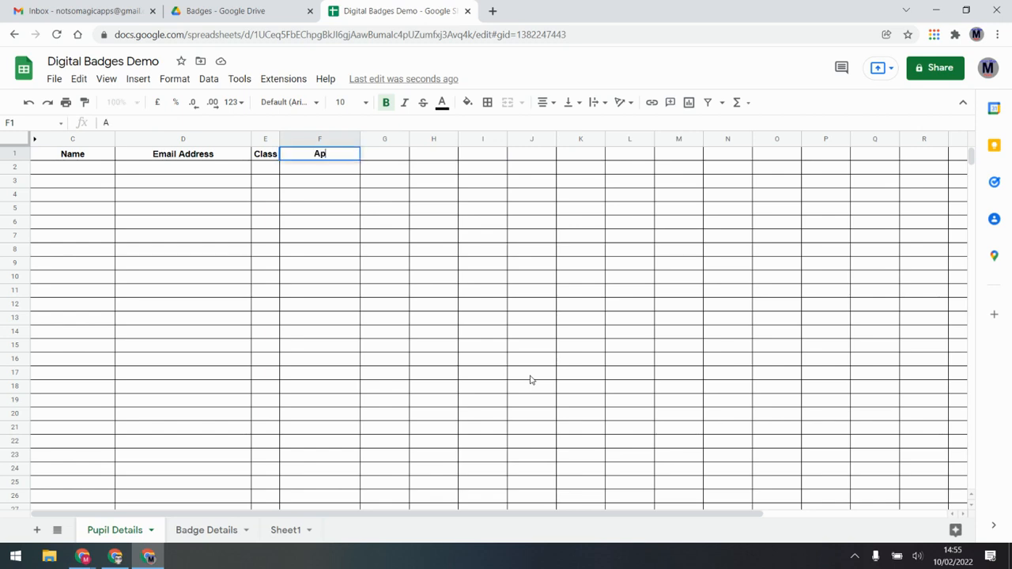
type("p Inventor")
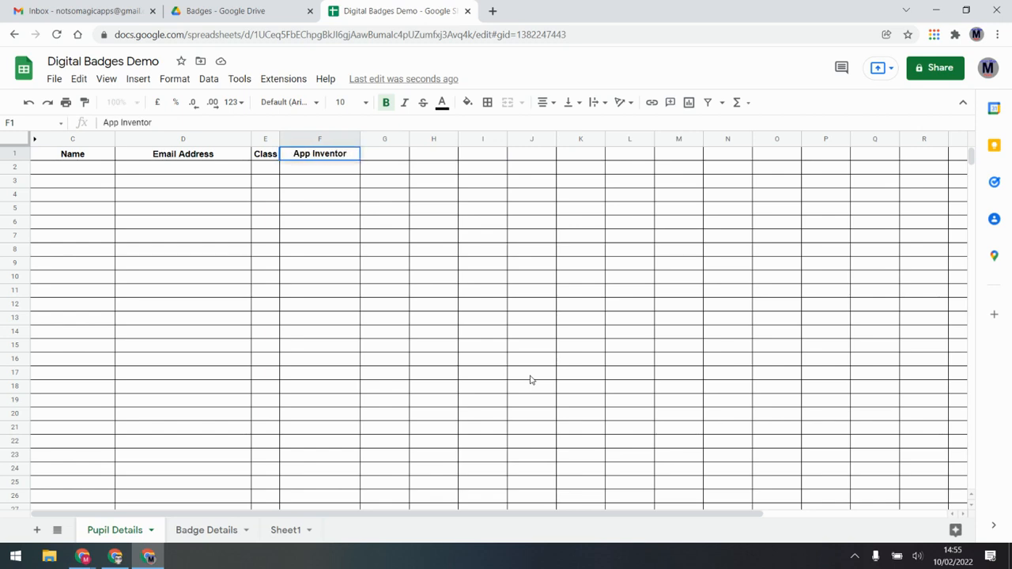
key("Tab")
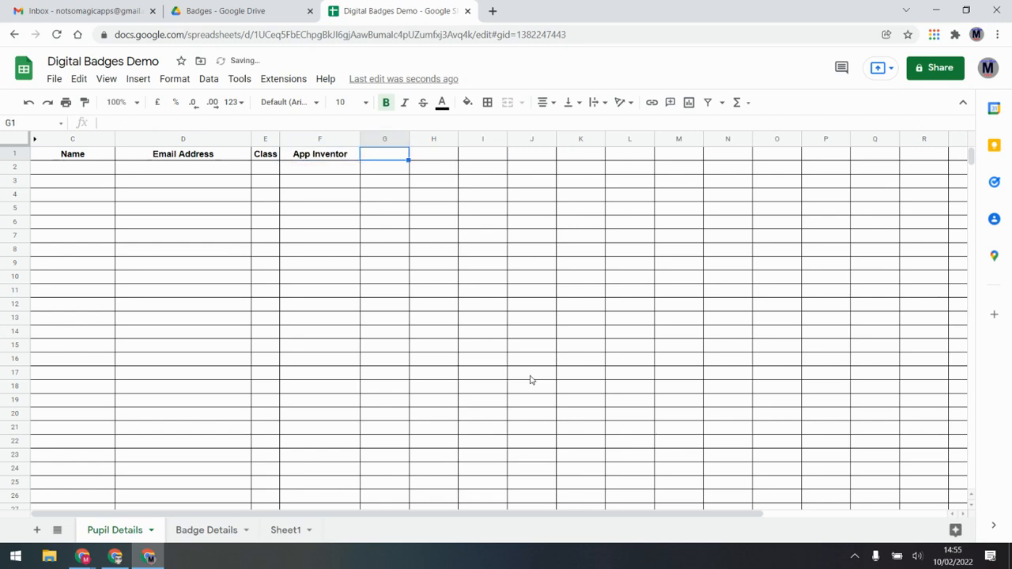
type("2nd Programming ")
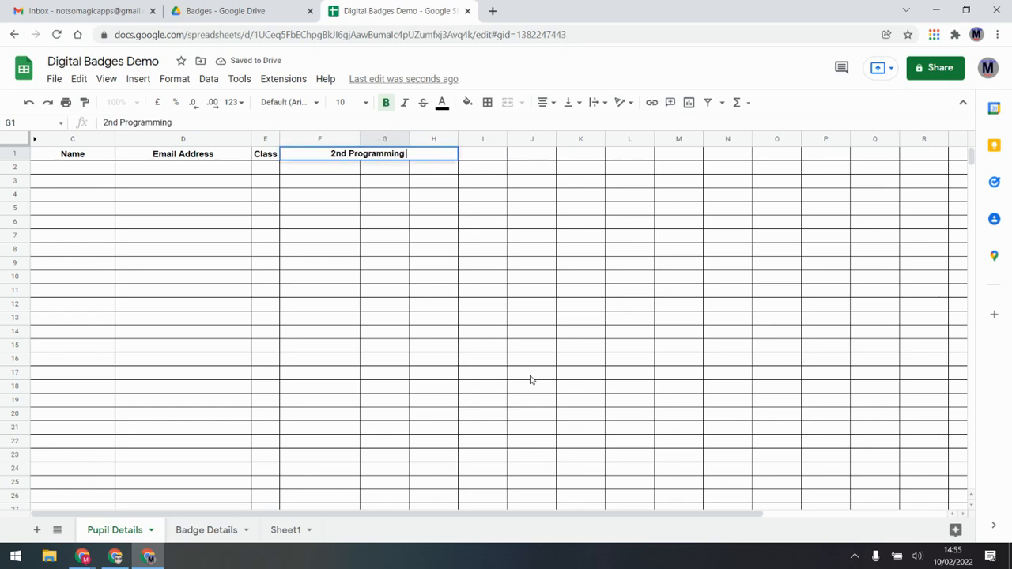
type("Languag")
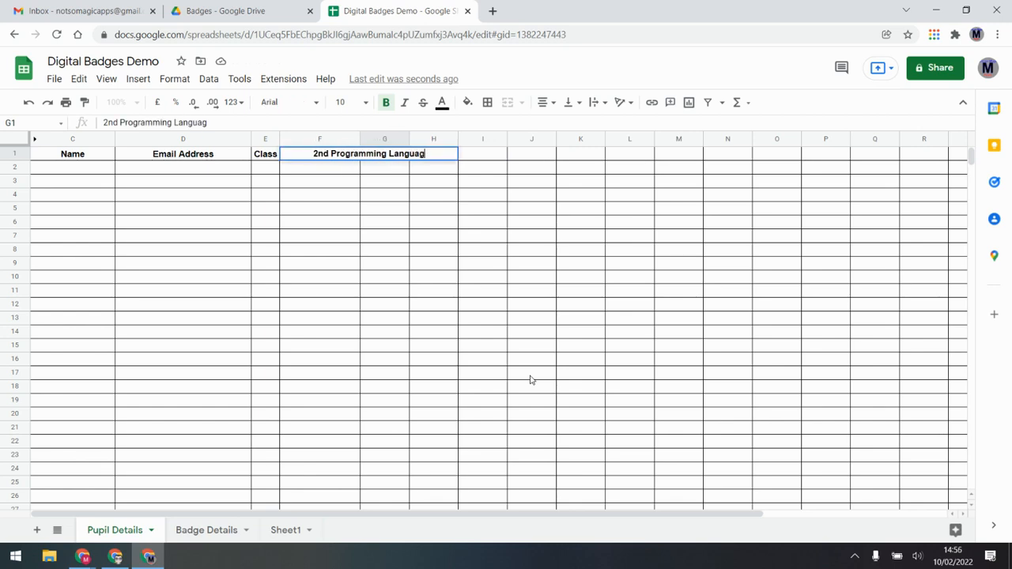
type("e")
key("Return")
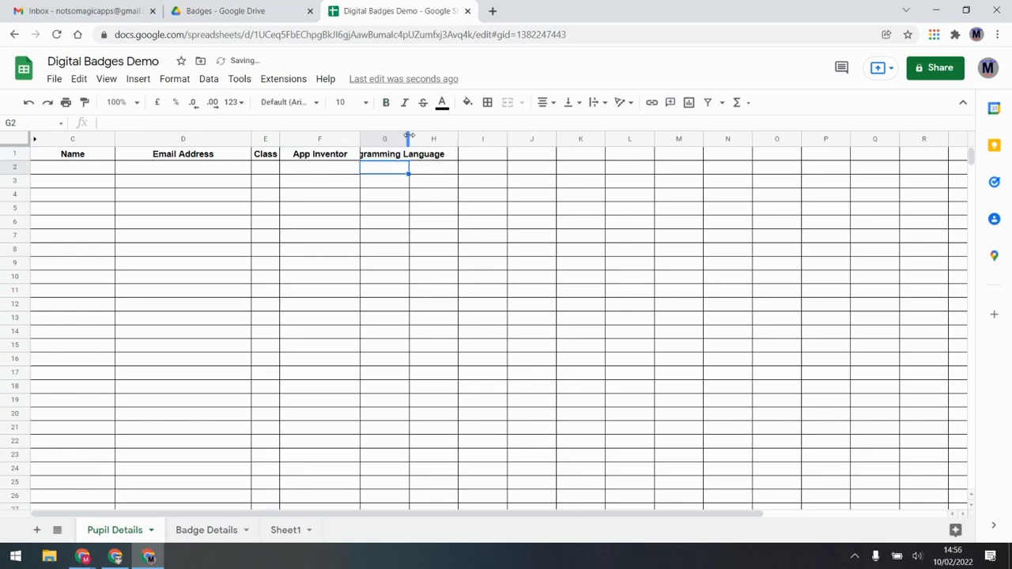
left_click_drag(409, 138, 474, 139)
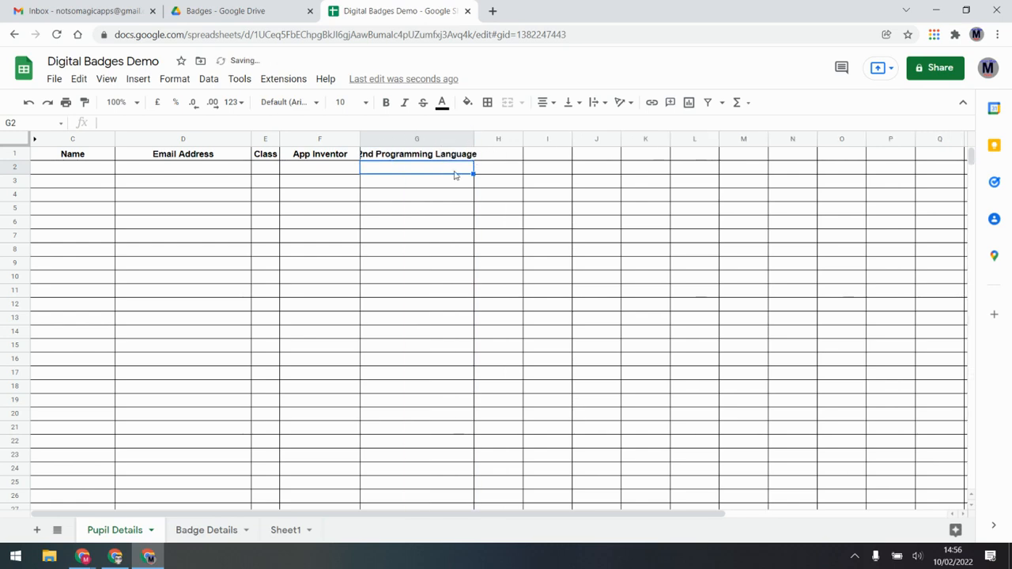
double_click(471, 138)
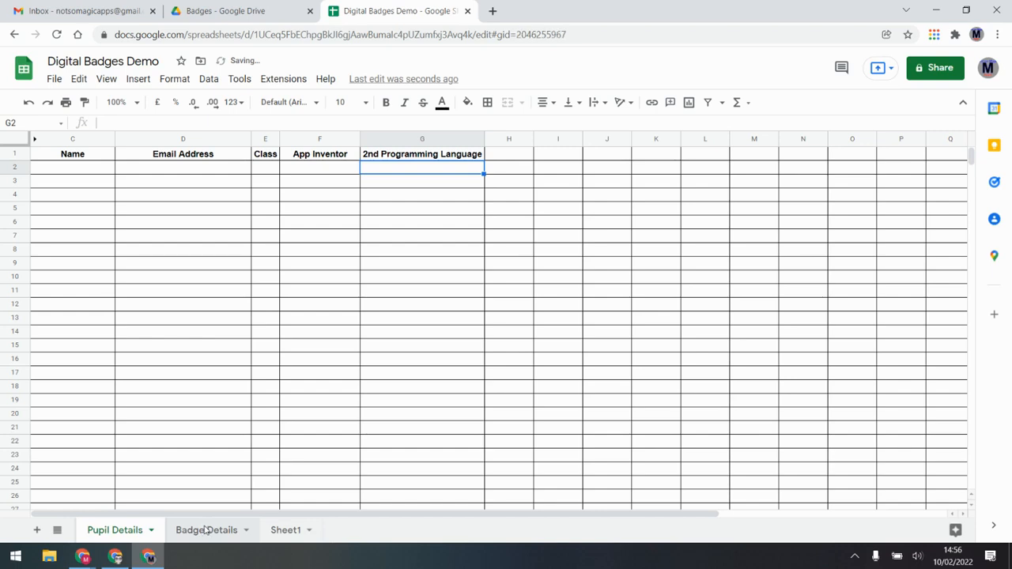
Select B6 on Badge Details and preview the App Inventor badge image in Drive
left_click(204, 530)
left_click(266, 224)
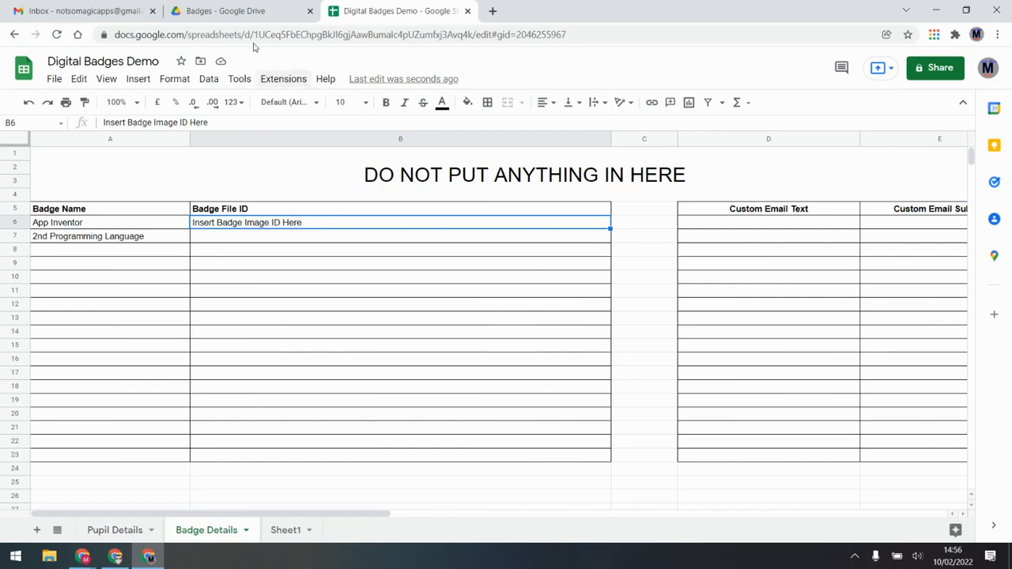
left_click(263, 12)
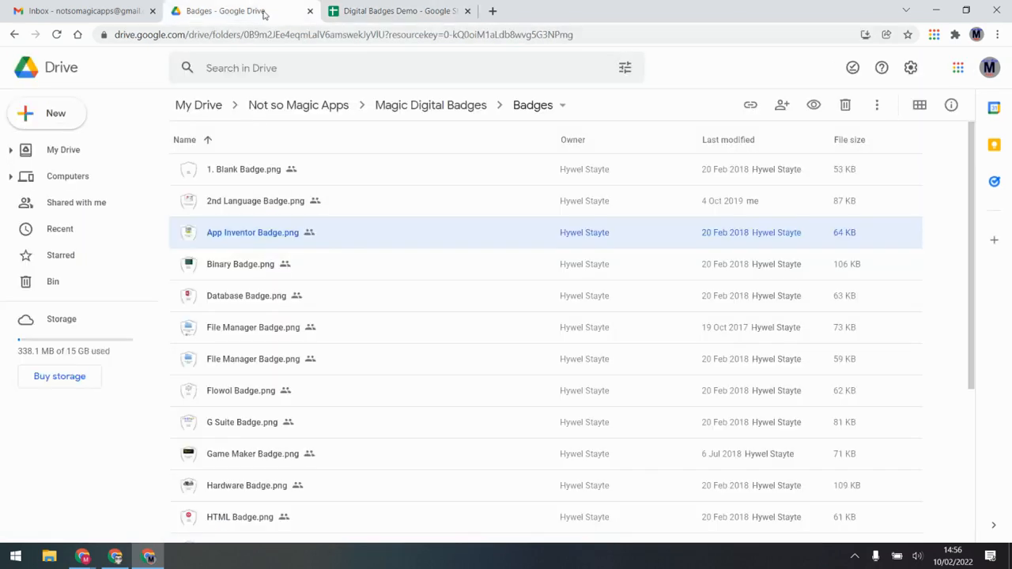
double_click(269, 234)
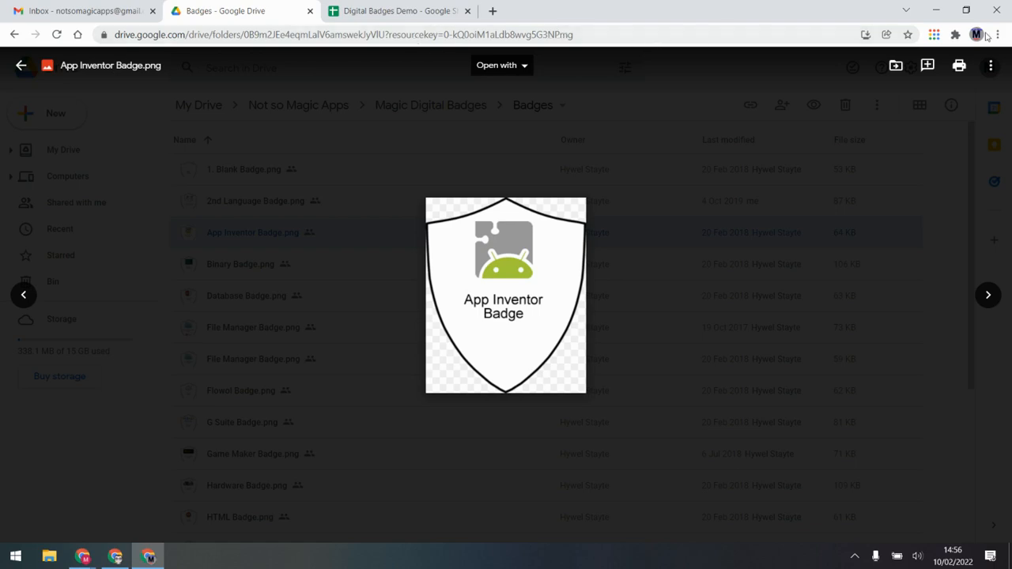
Copy the App Inventor badge's file ID from its sharing link
left_click(990, 65)
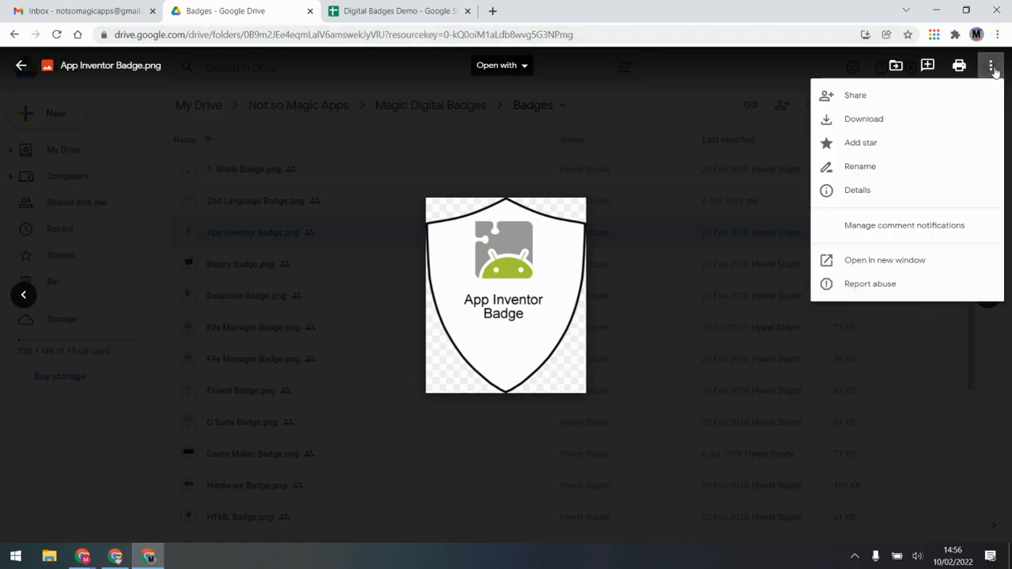
left_click(867, 101)
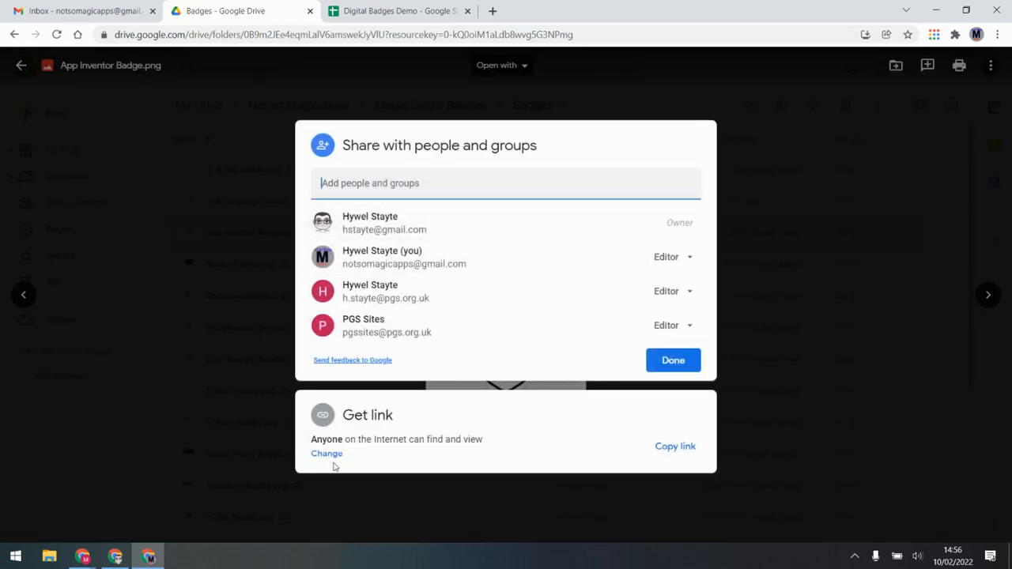
left_click(327, 454)
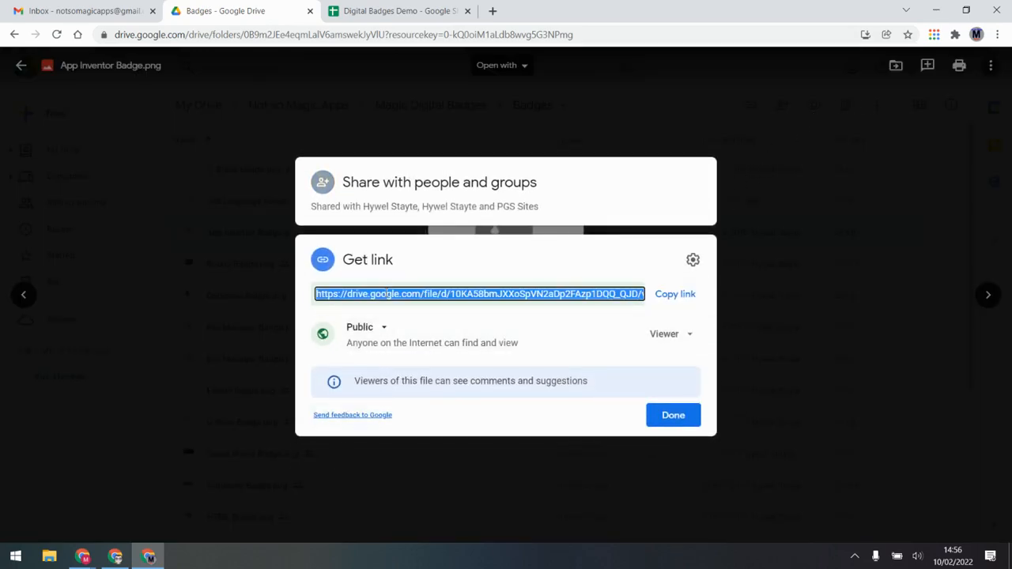
left_click(438, 294)
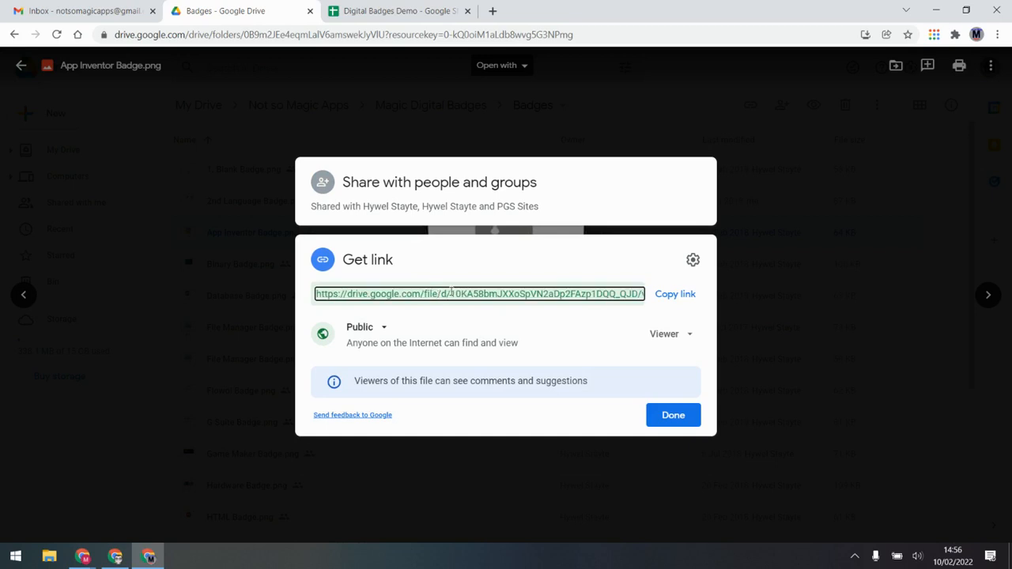
left_click_drag(451, 291, 573, 293)
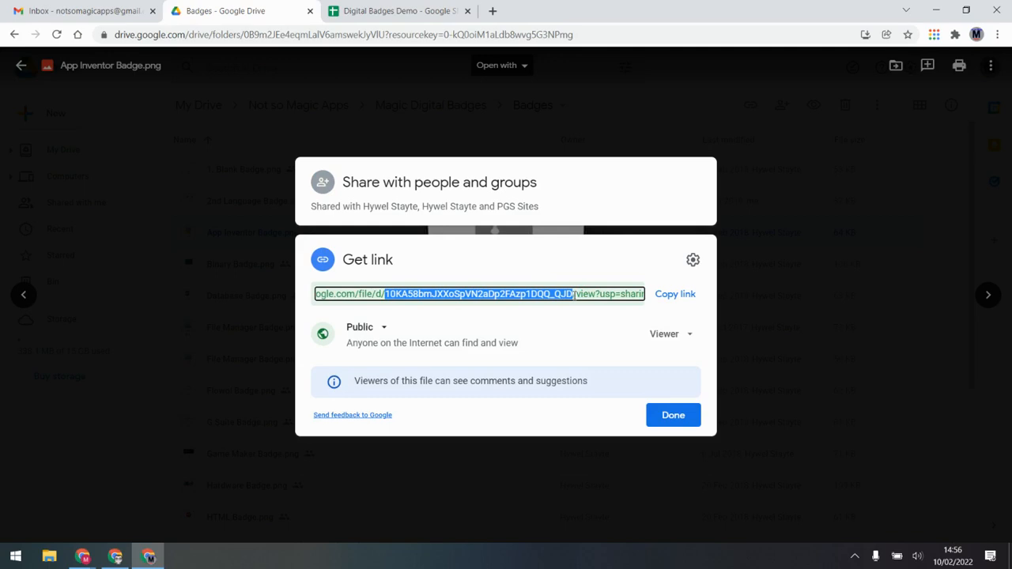
right_click(544, 294)
left_click(553, 305)
left_click(653, 413)
Paste the App Inventor file ID into B6, replacing the placeholder text
left_click(372, 10)
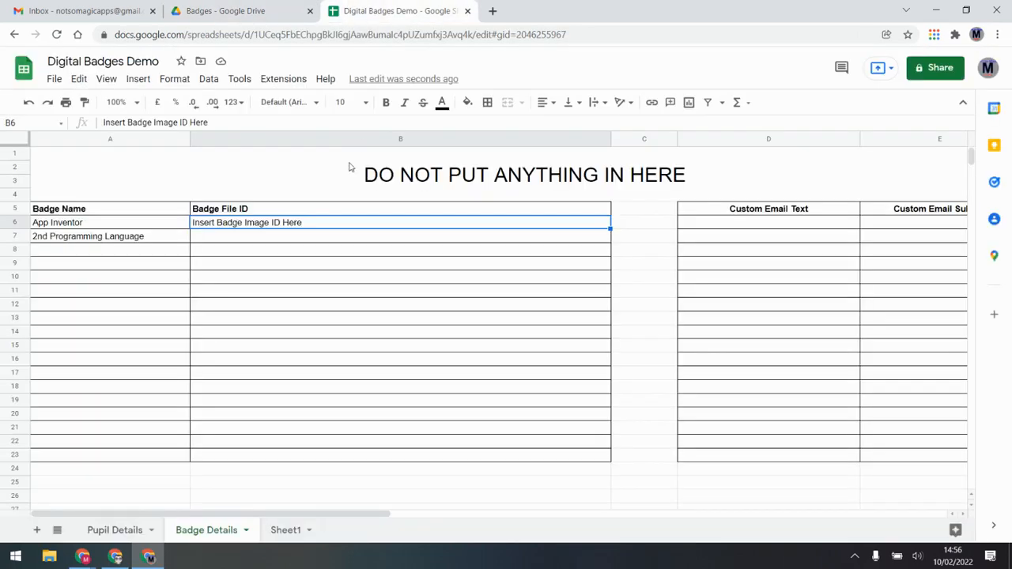
double_click(244, 226)
left_click_drag(316, 222, 132, 223)
key("ctrl+v")
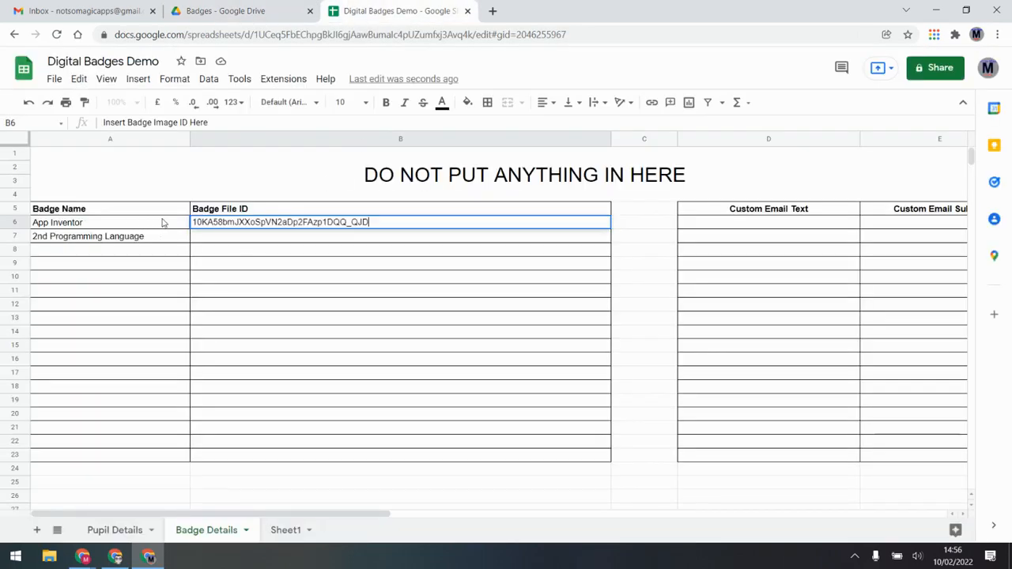
key("Return")
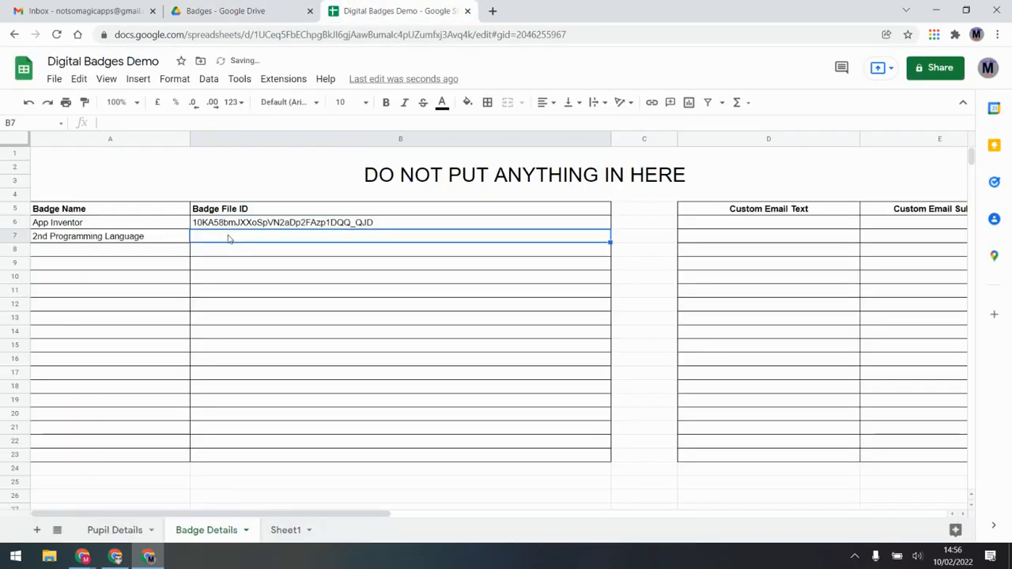
left_click(305, 226)
left_click(283, 240)
Open 2nd Language Badge.png's sharing settings and select the file ID in its link
left_click(249, 10)
left_click(343, 227)
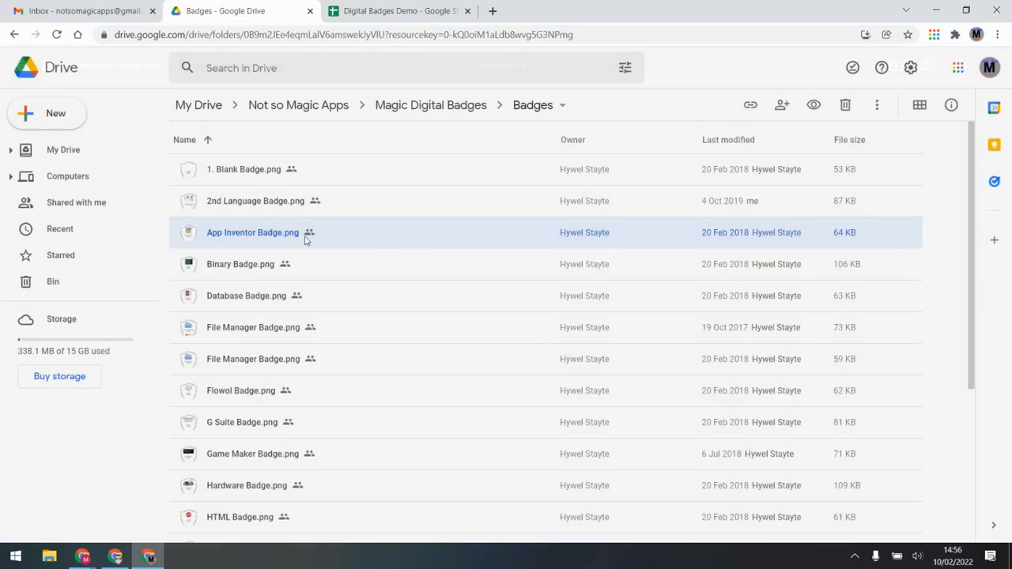
double_click(266, 200)
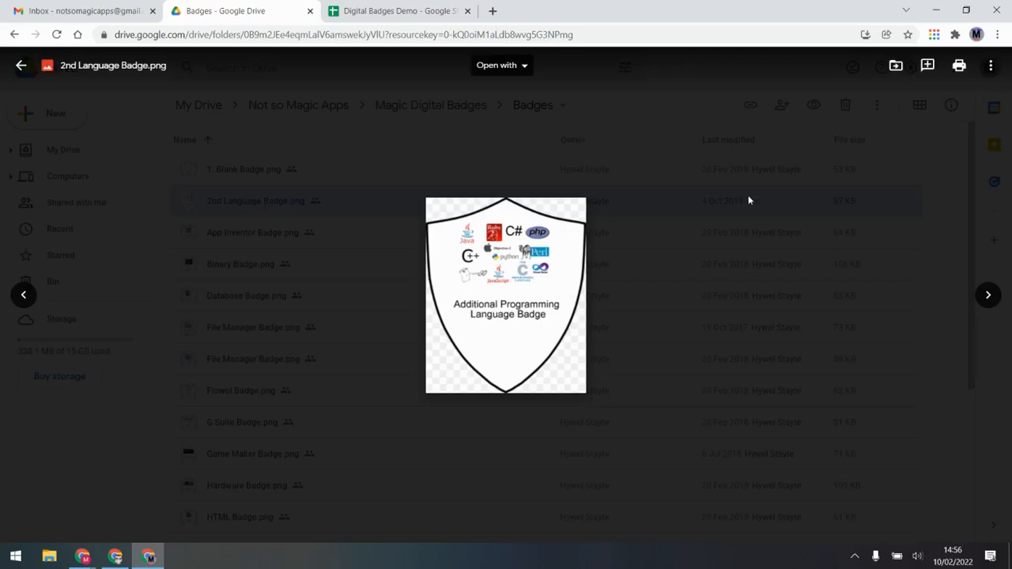
left_click(990, 65)
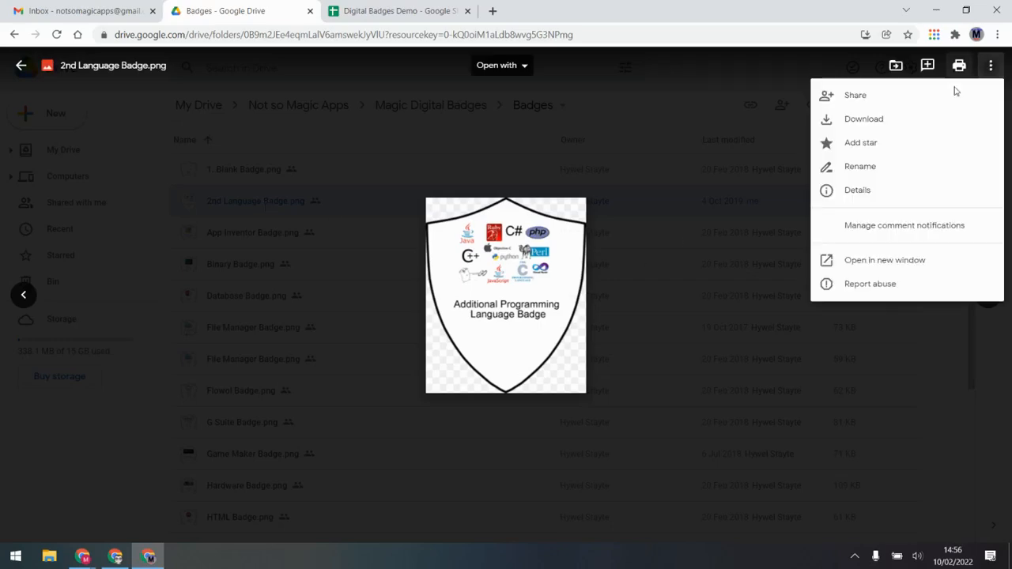
left_click(857, 97)
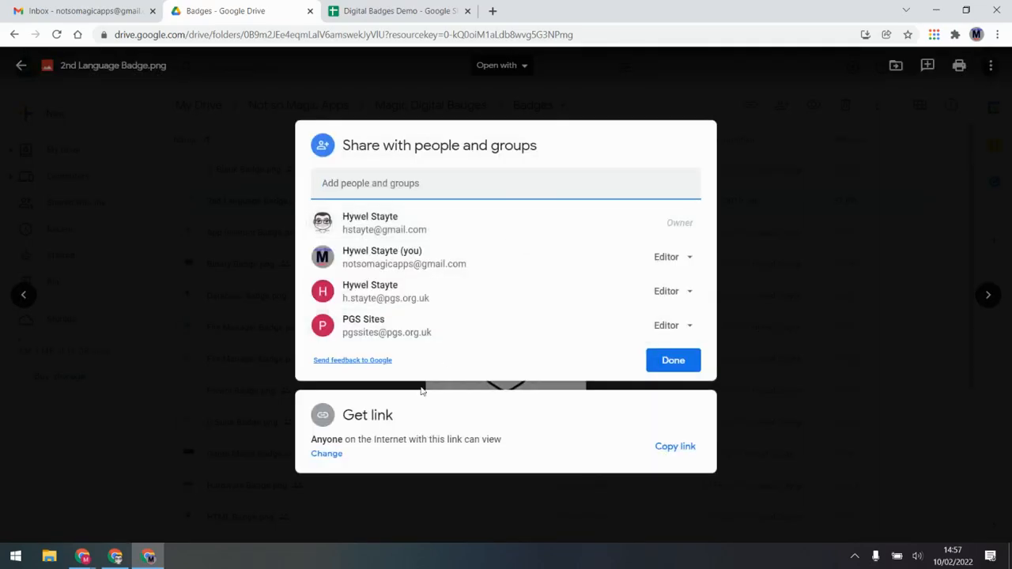
left_click(326, 455)
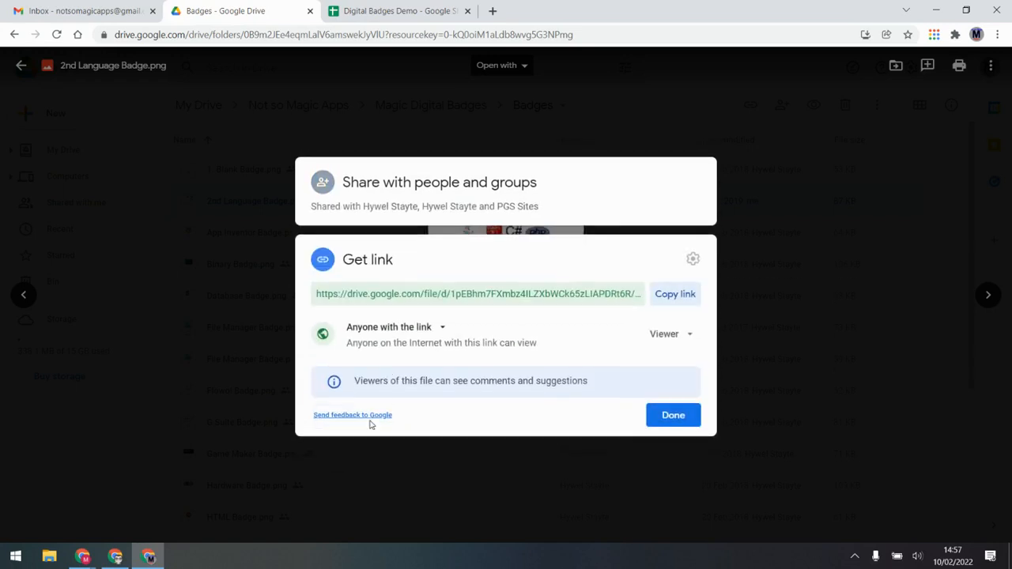
left_click(451, 295)
left_click_drag(451, 294, 628, 287)
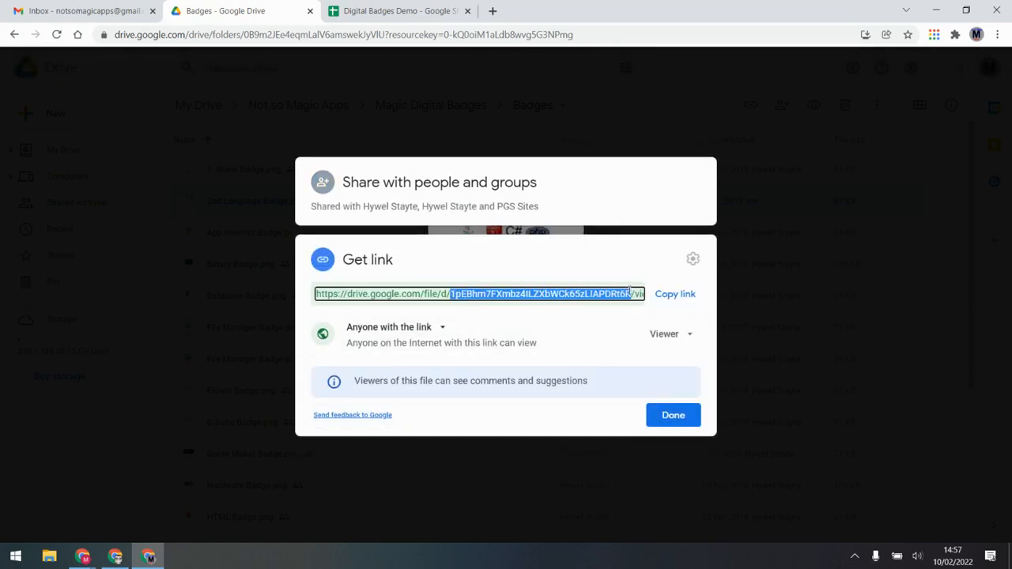
Paste the 2nd Language badge's file ID into B7 on Badge Details
left_click(680, 416)
left_click(392, 11)
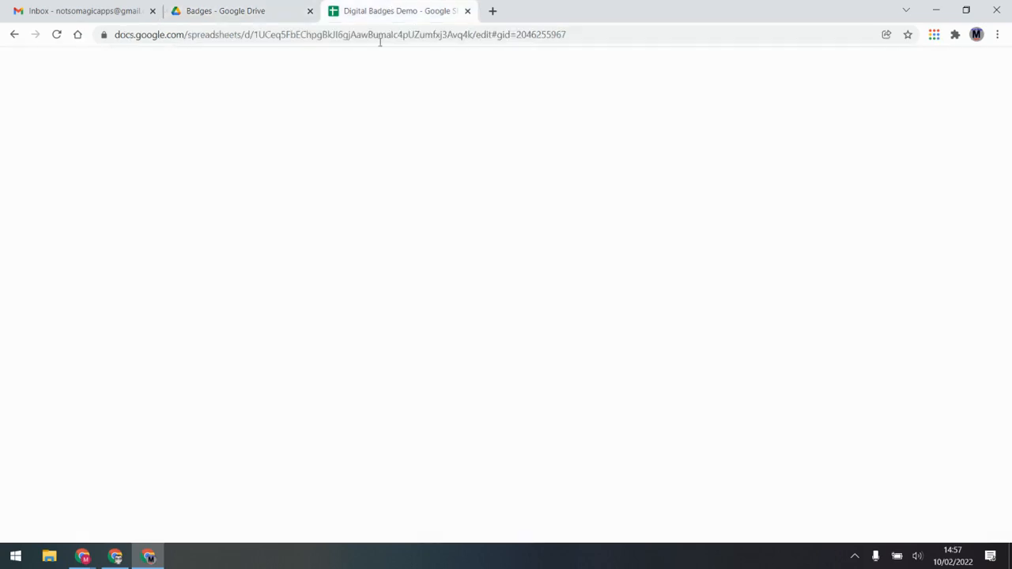
double_click(244, 237)
key("ctrl+v")
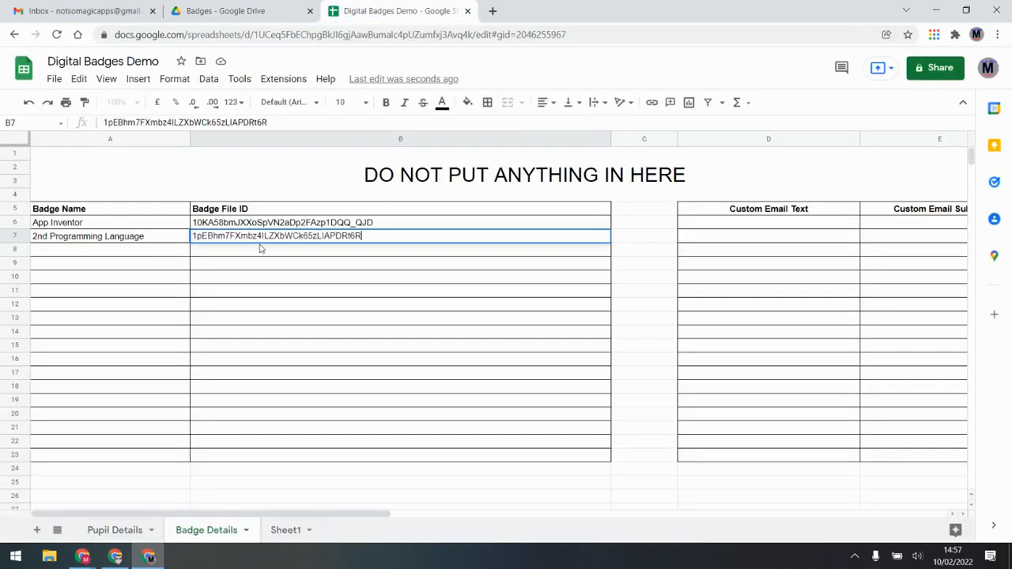
key("Return")
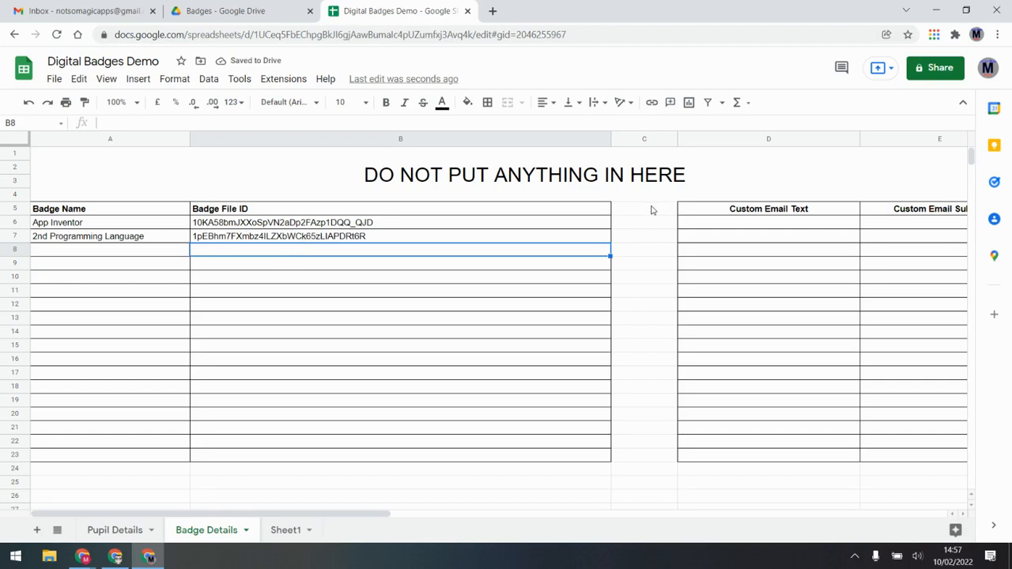
Remove the borders from C5:C23 and look over the Custom Email Text cells
left_click_drag(644, 209, 649, 448)
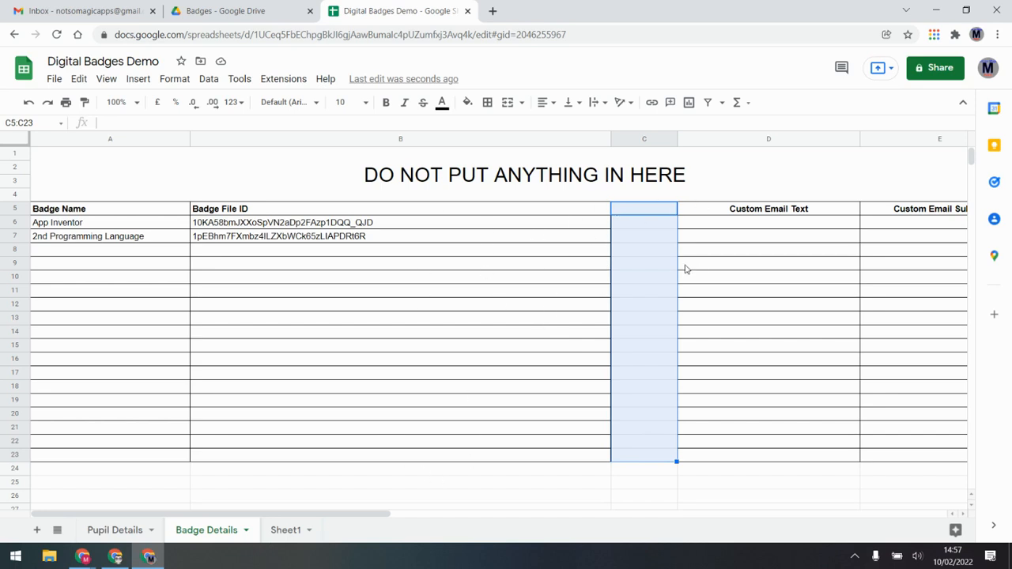
key("alt+shift+6")
left_click(713, 220)
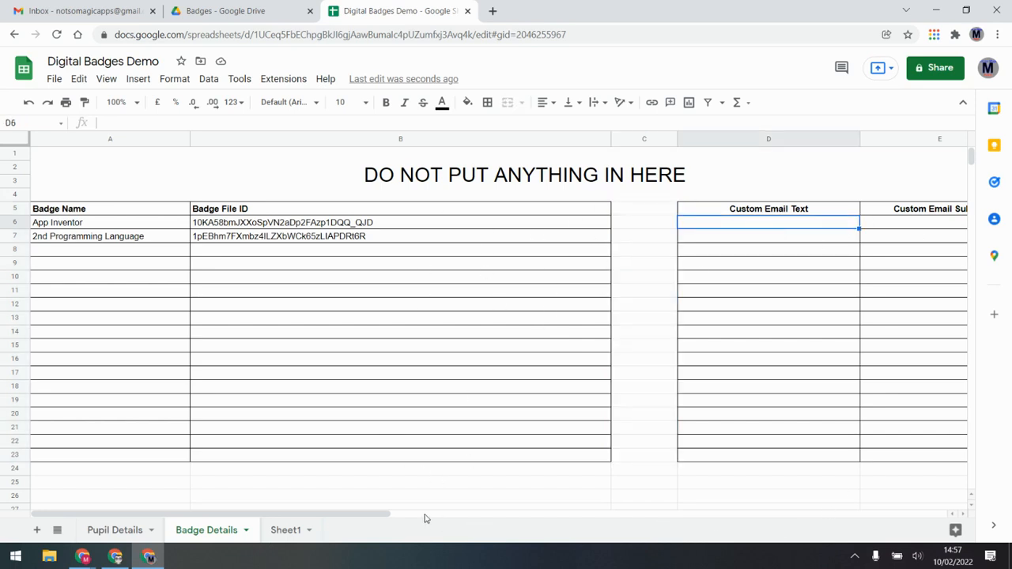
left_click_drag(381, 513, 469, 510)
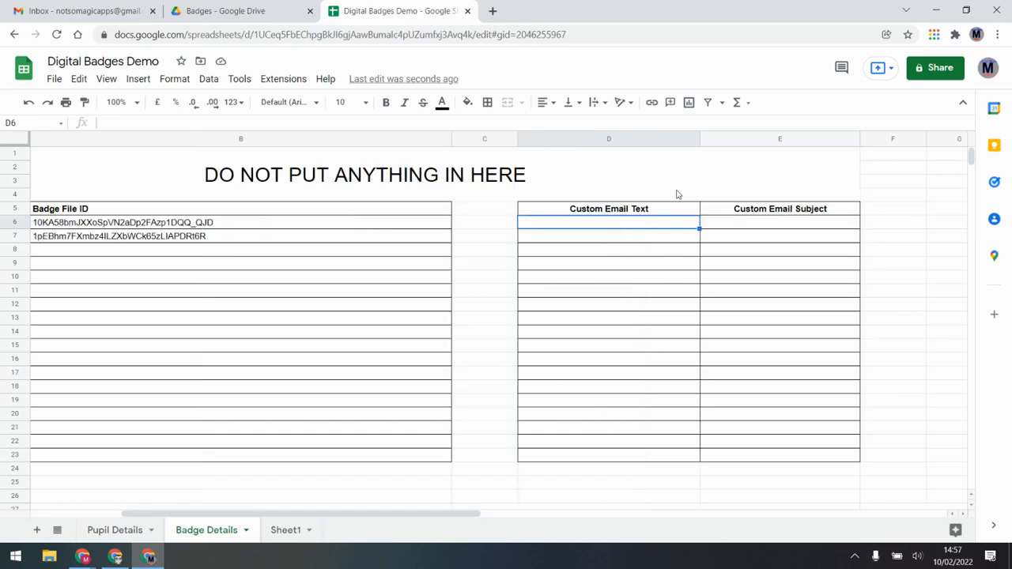
double_click(621, 223)
left_click(623, 241)
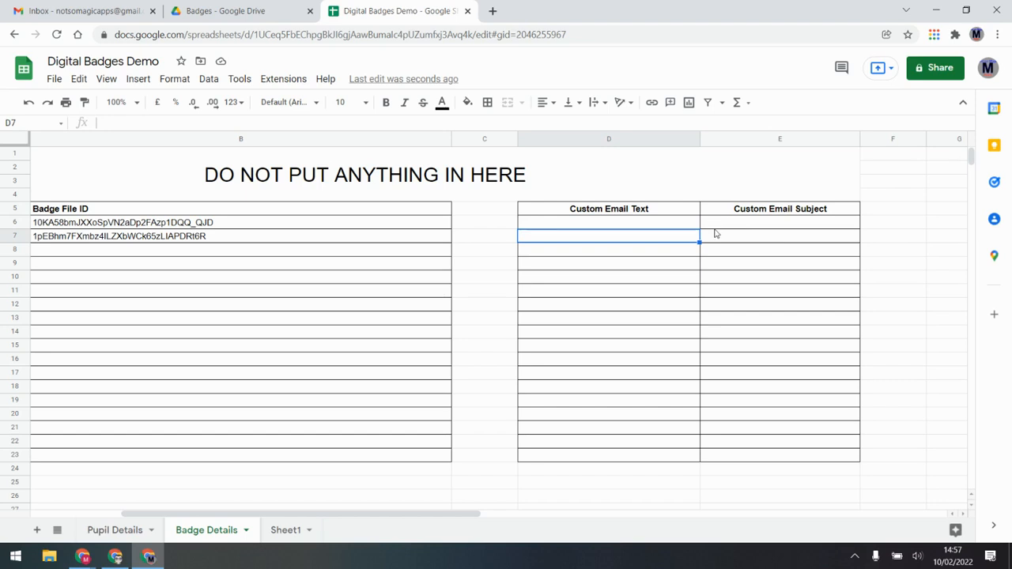
left_click_drag(457, 510, 316, 515)
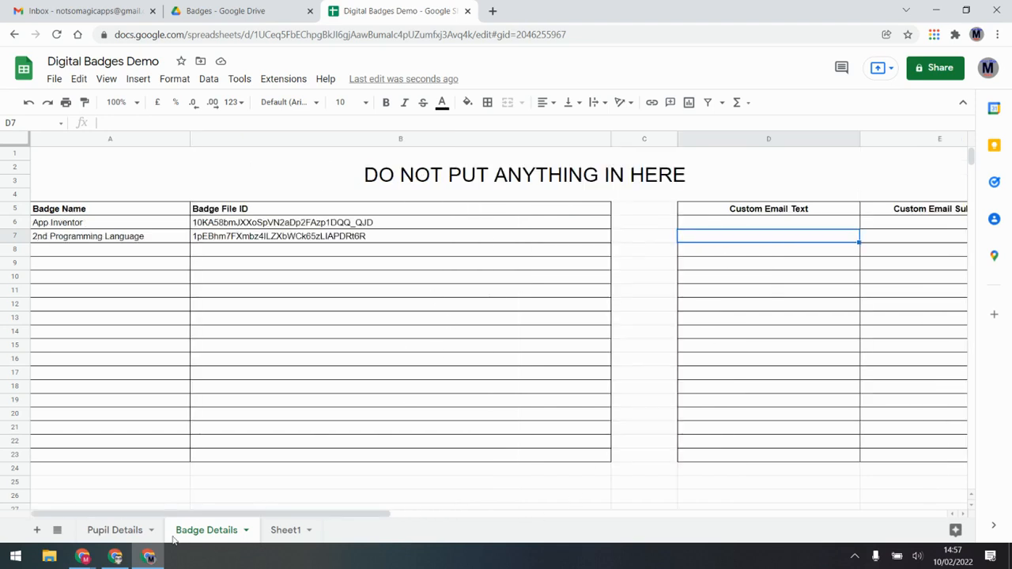
Enter two pupils' full names and e-mail addresses in rows 2 and 3 of Pupil Details
left_click(104, 530)
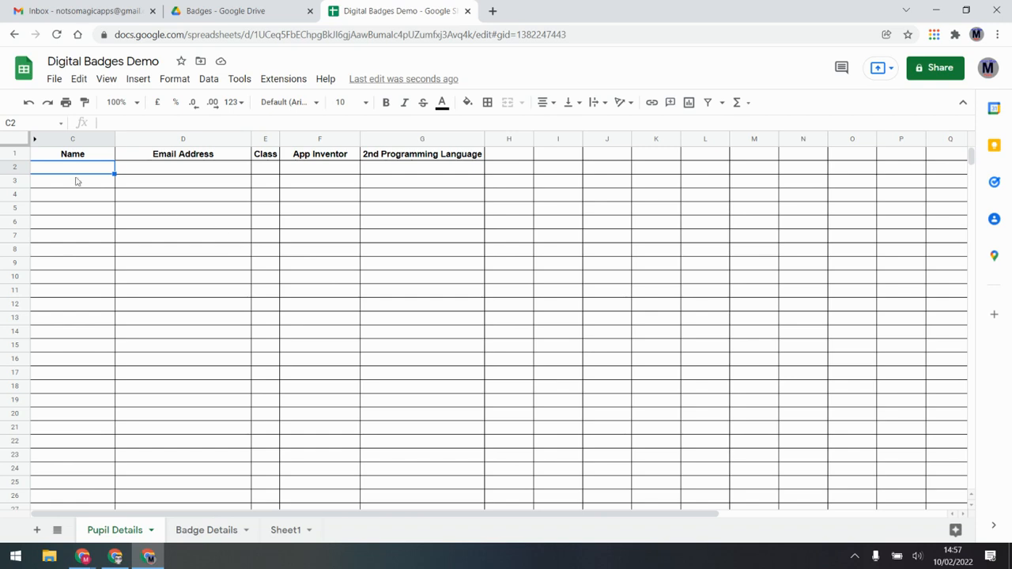
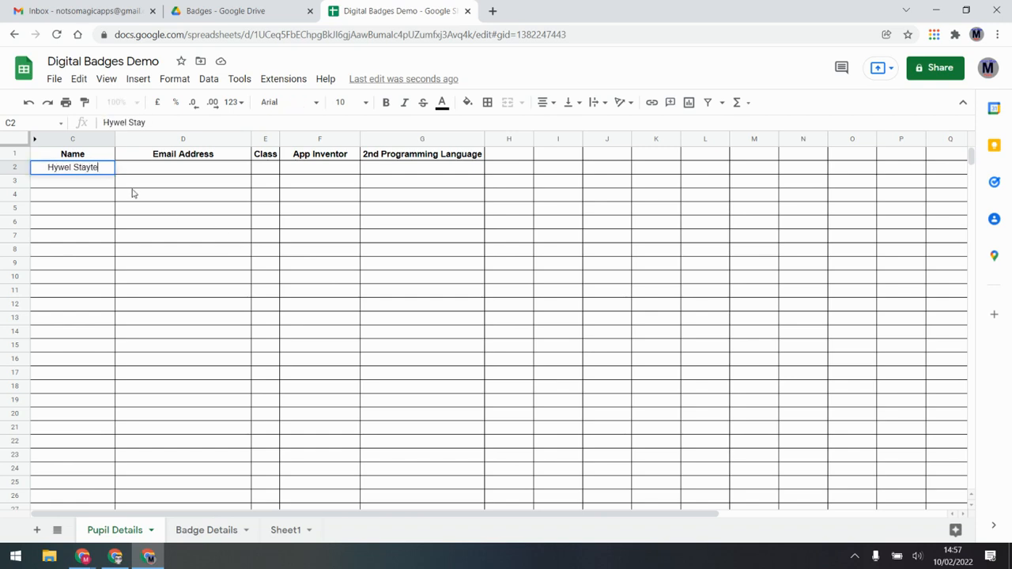
key("Tab")
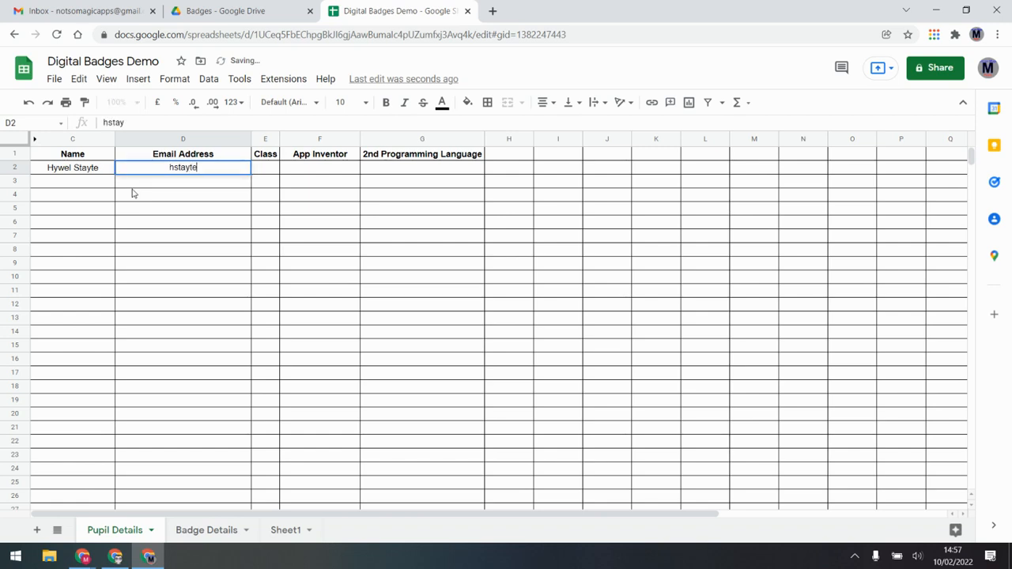
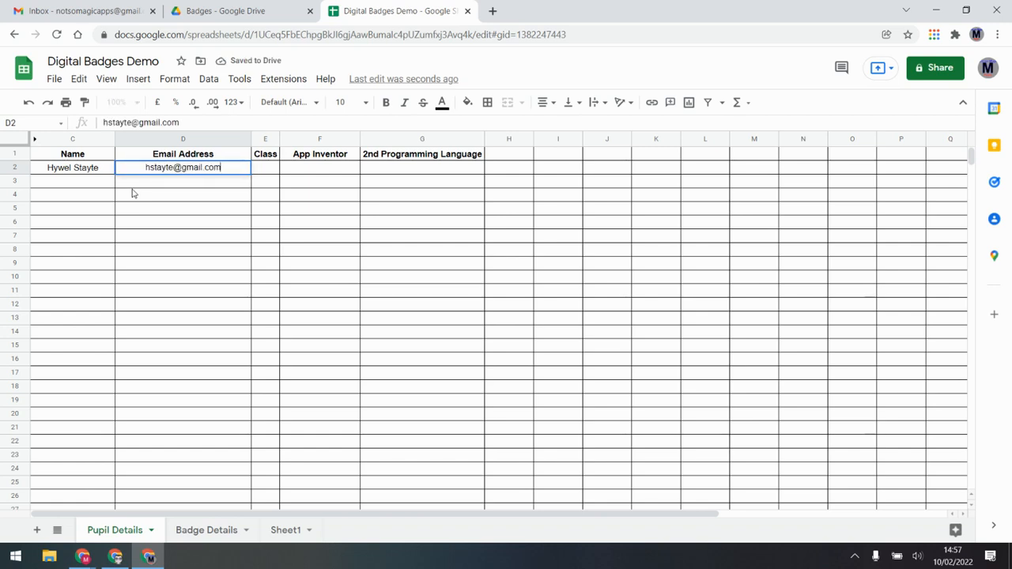
key("Return")
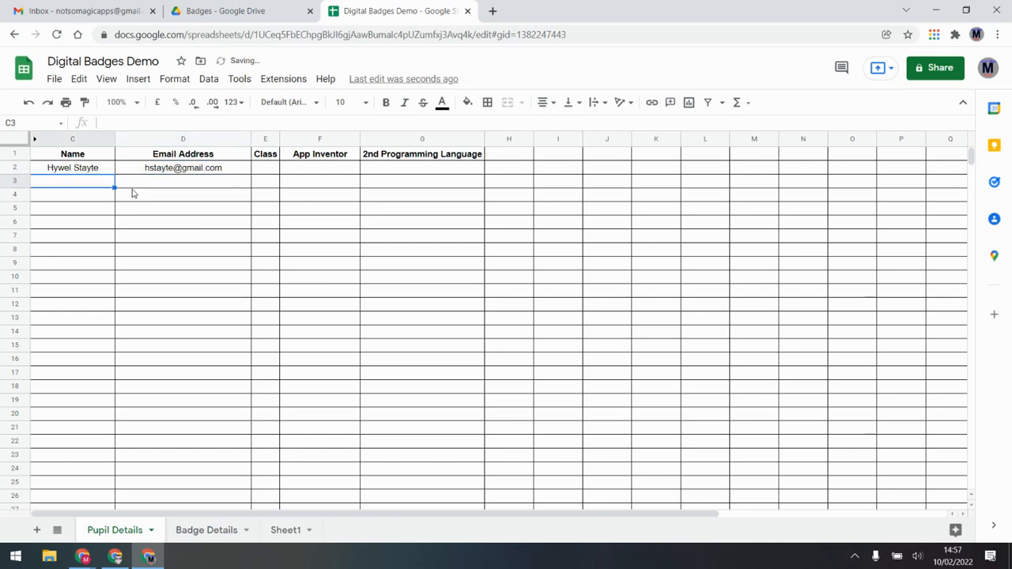
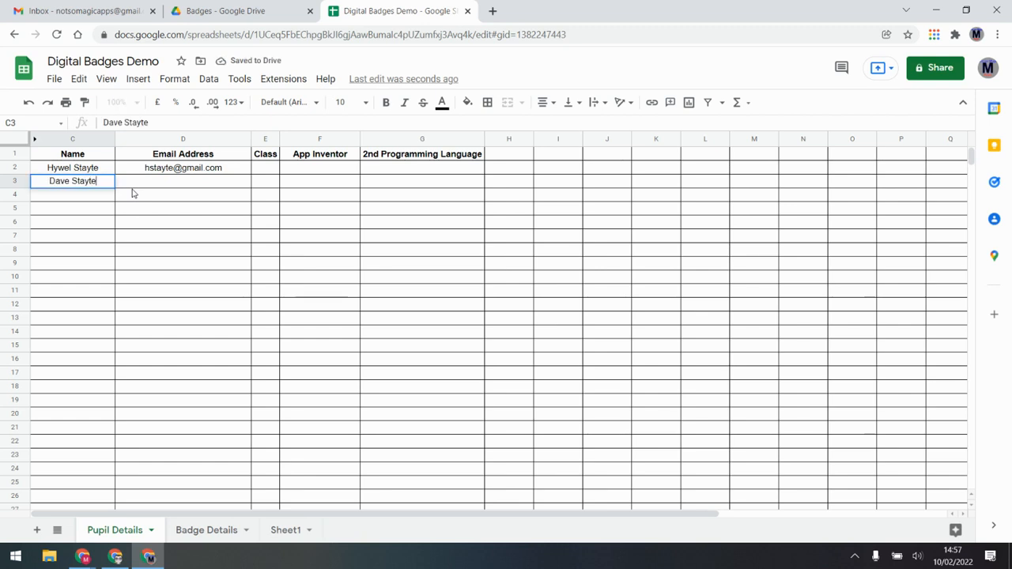
key("Tab")
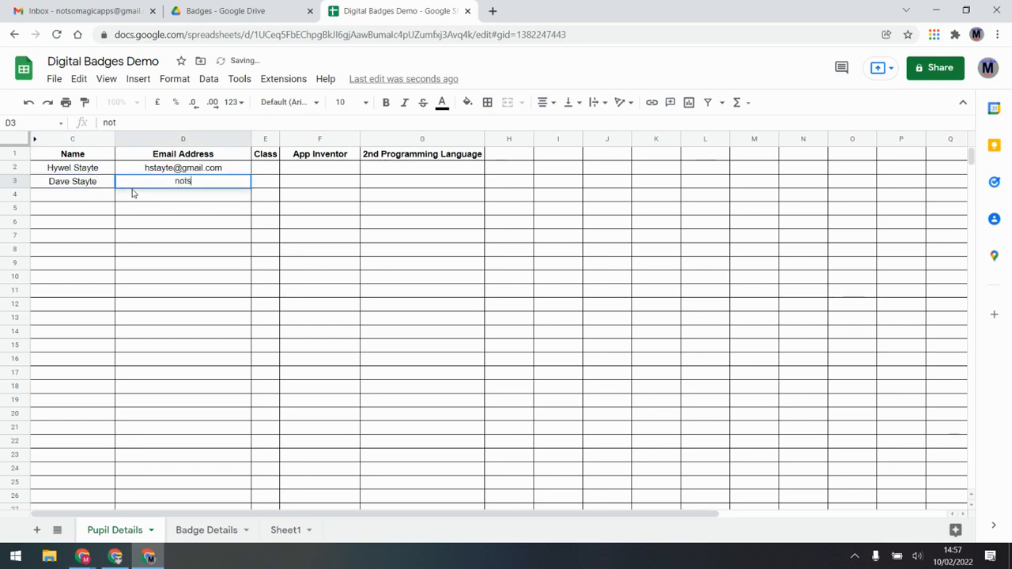
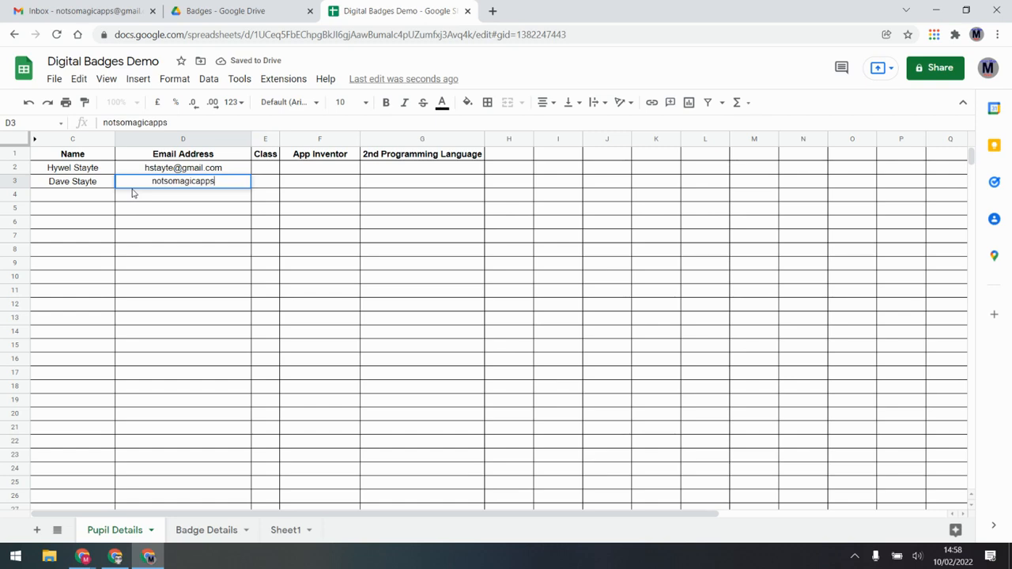
key("Return")
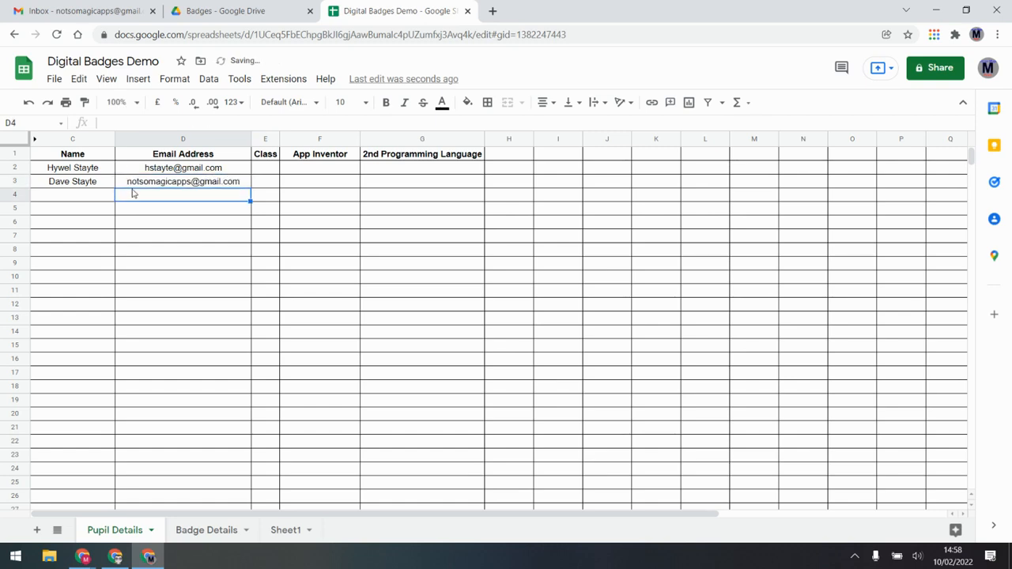
Try class codes 7W and 8W in E2:E3, then clear both cells
key("Up")
key("Right")
key("Up")
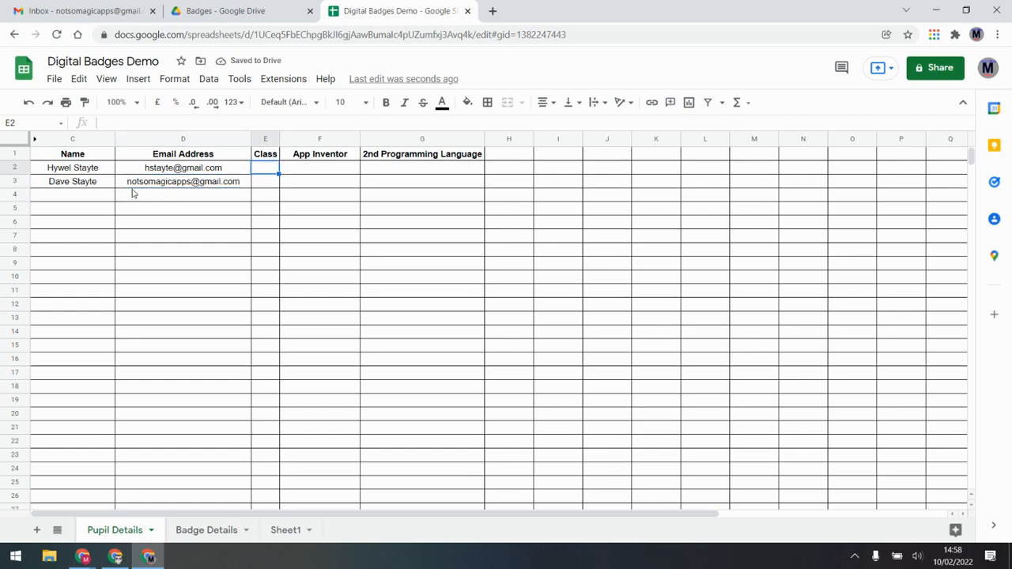
type("7W")
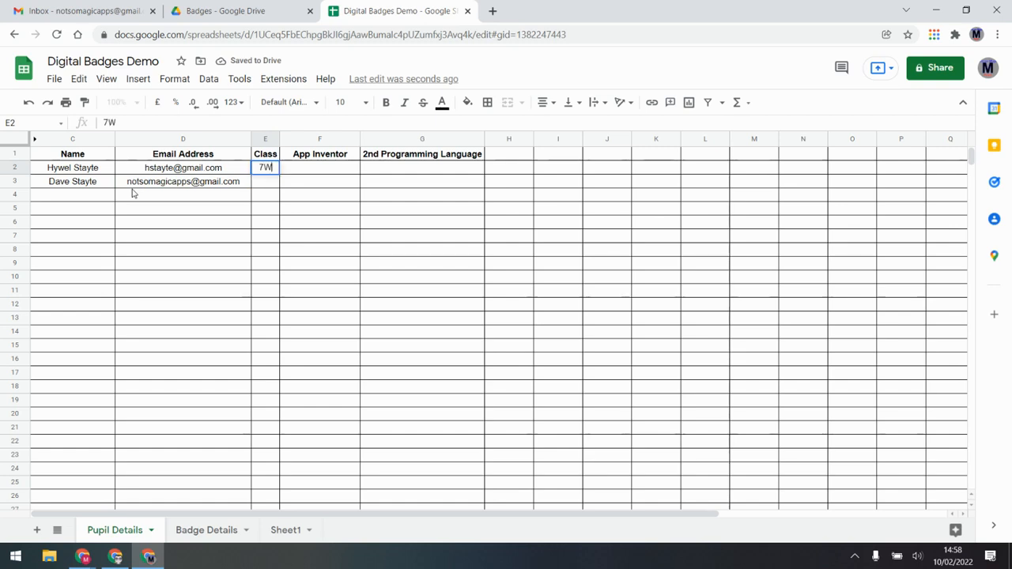
key("Return")
type("8W")
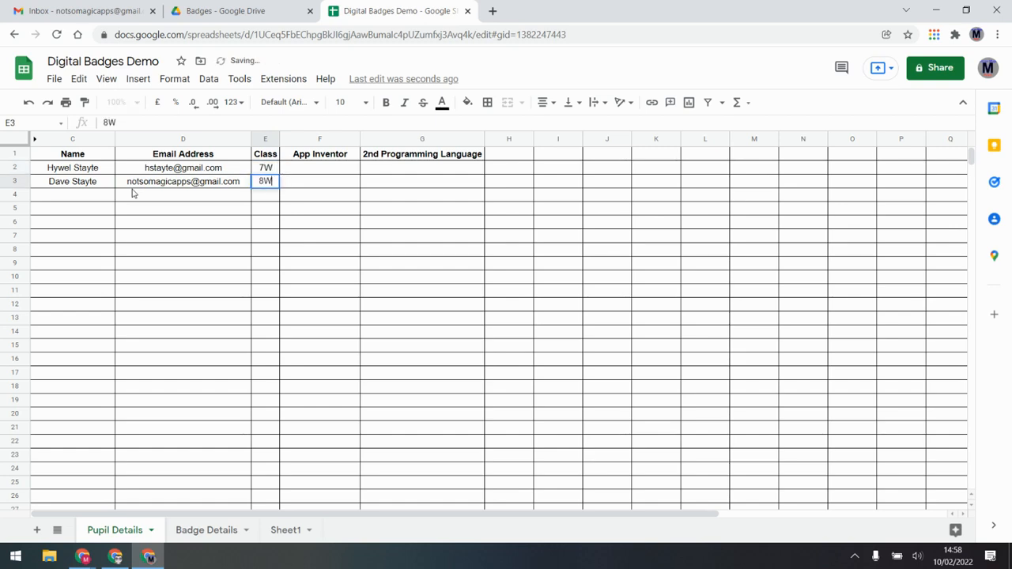
key("Return")
key("Up")
key("Up")
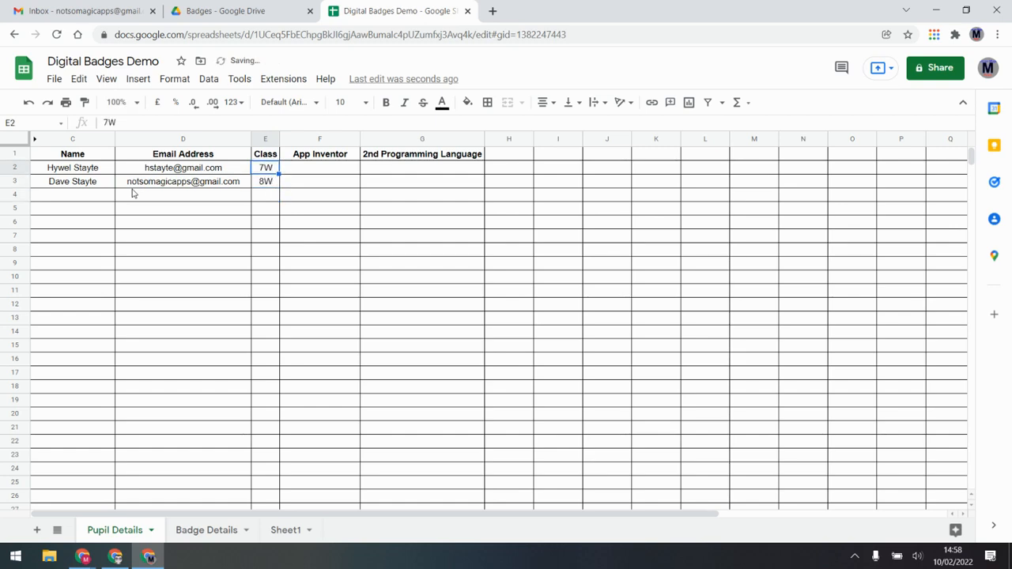
key("Delete")
key("Down")
key("Delete")
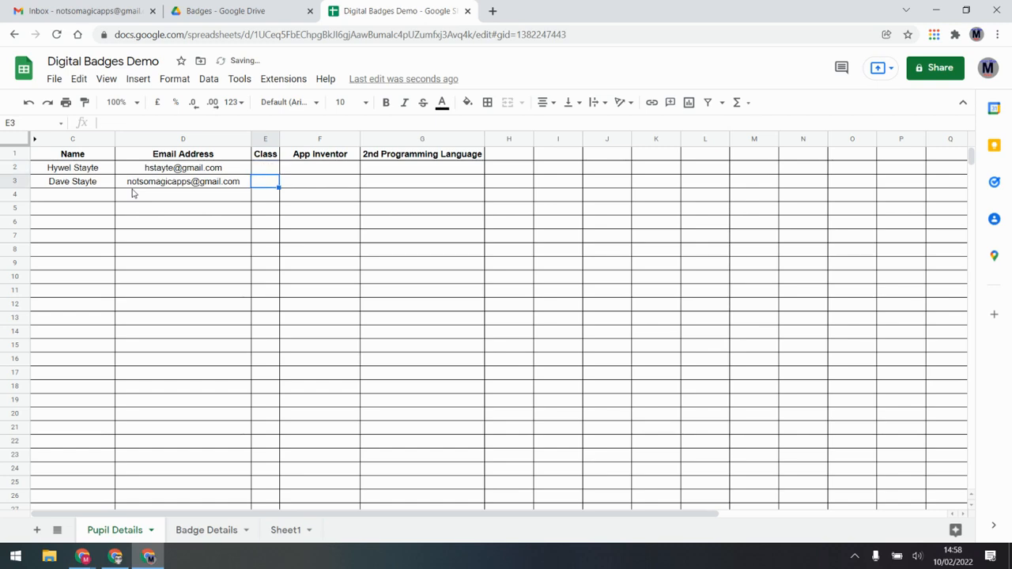
key("Up")
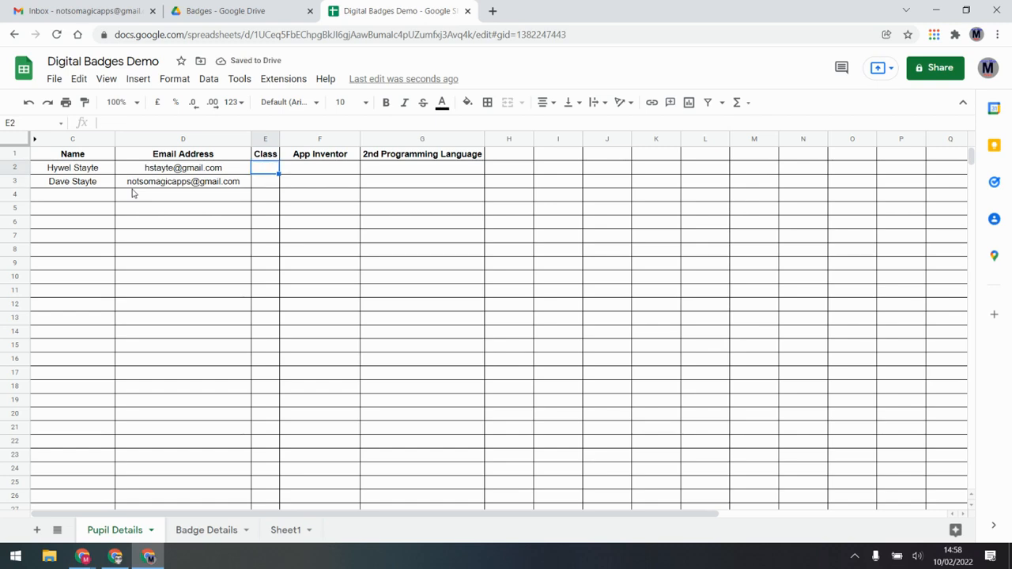
Rename Sheet1 to Classes
left_click(286, 530)
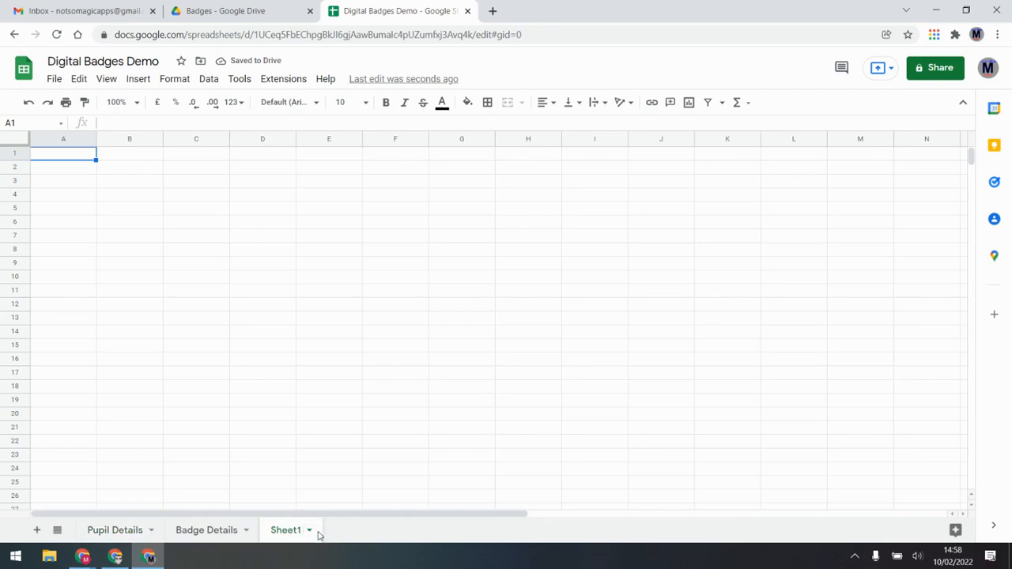
left_click(309, 530)
left_click(298, 367)
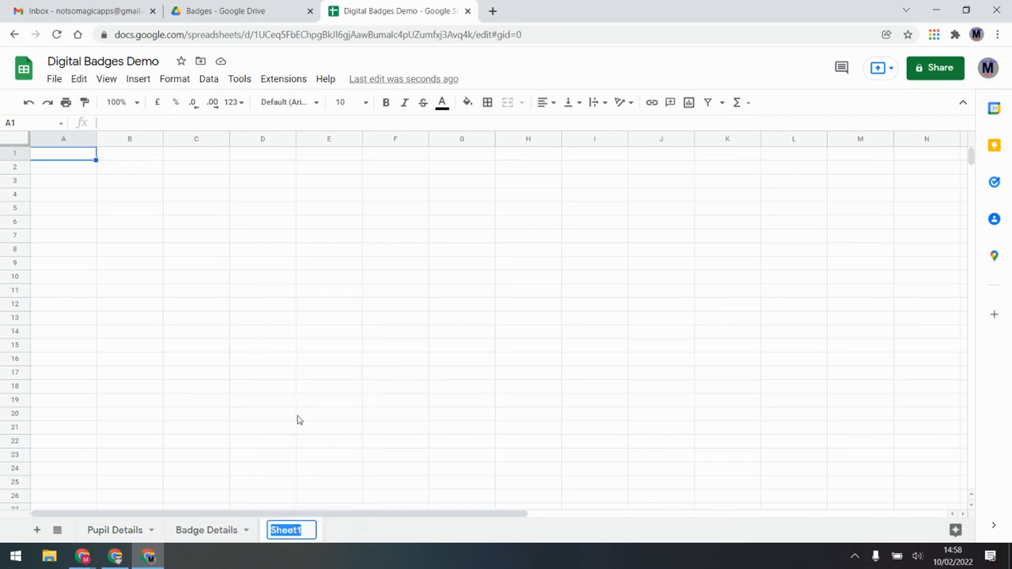
type("Classes")
key("Return")
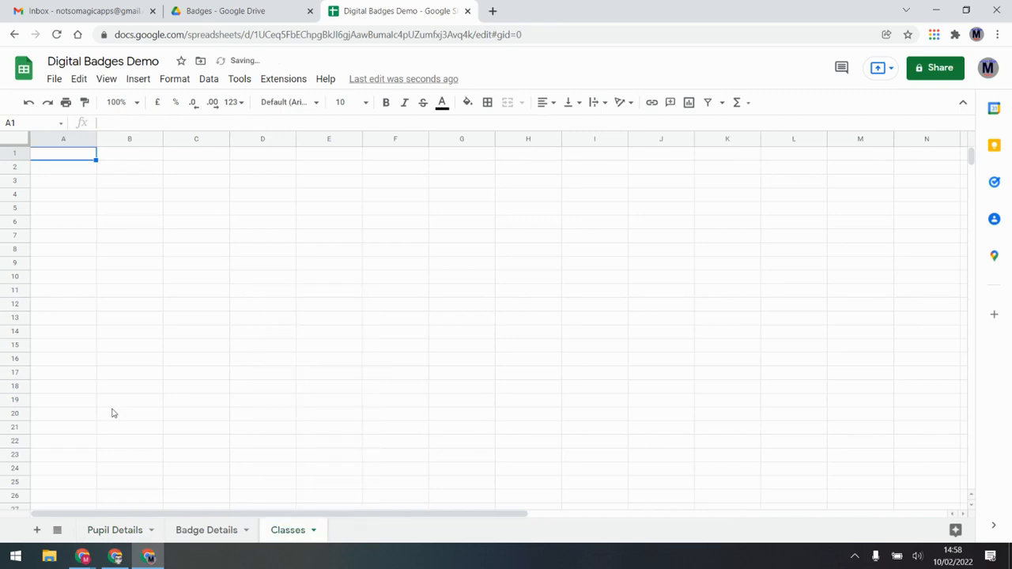
Add Name and Class headings and the two pupils' names in A2:A3
type("Name")
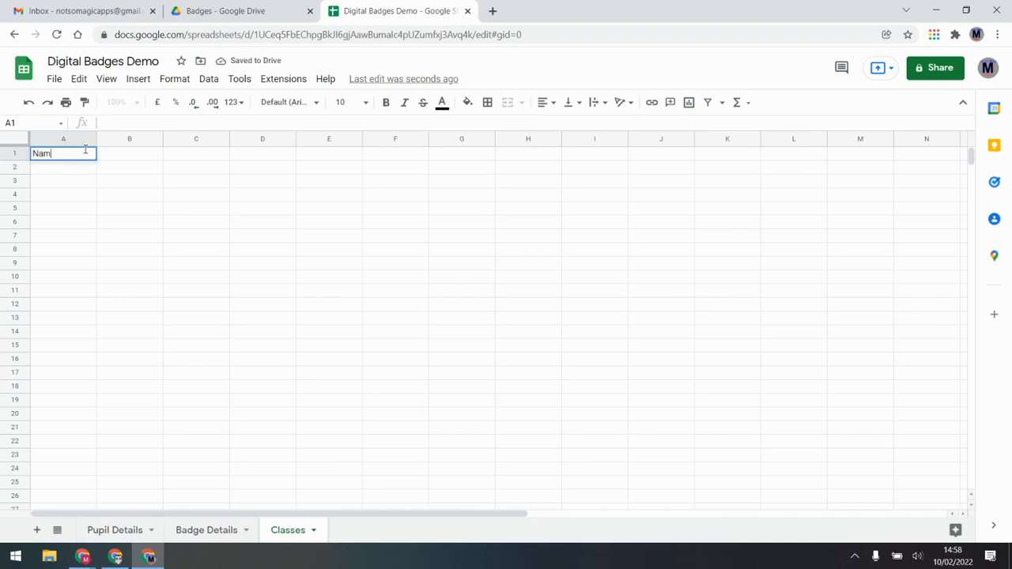
key("Tab")
type("Class")
key("Return")
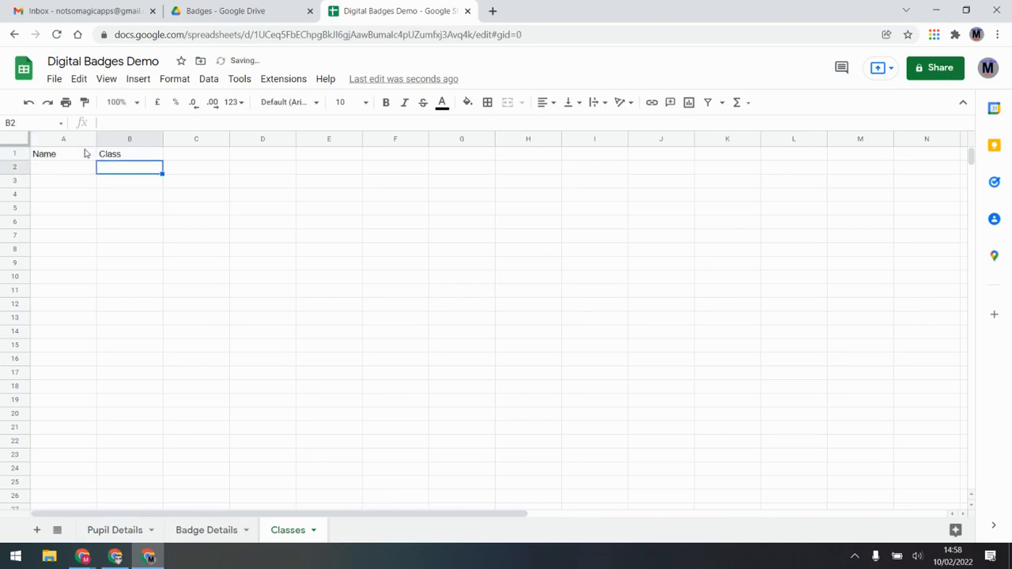
key("Left")
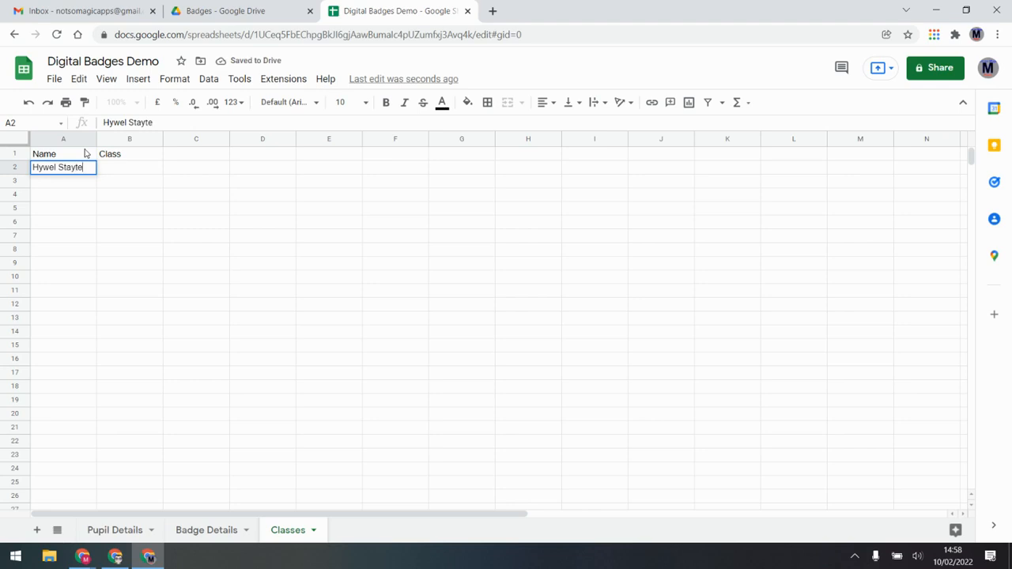
key("Return")
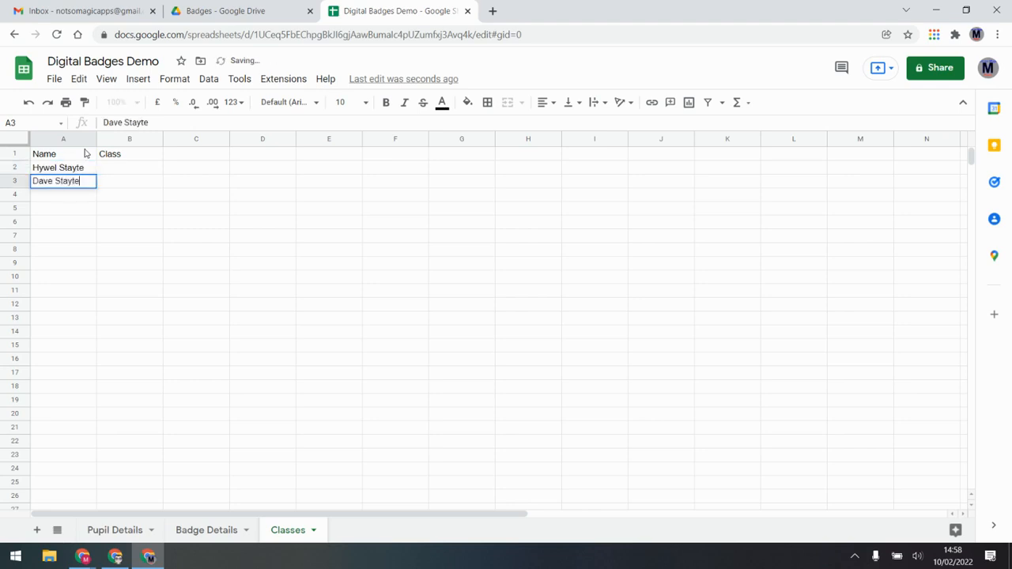
key("Tab")
Enter classes 8W and 8Y in B2:B3
key("Up")
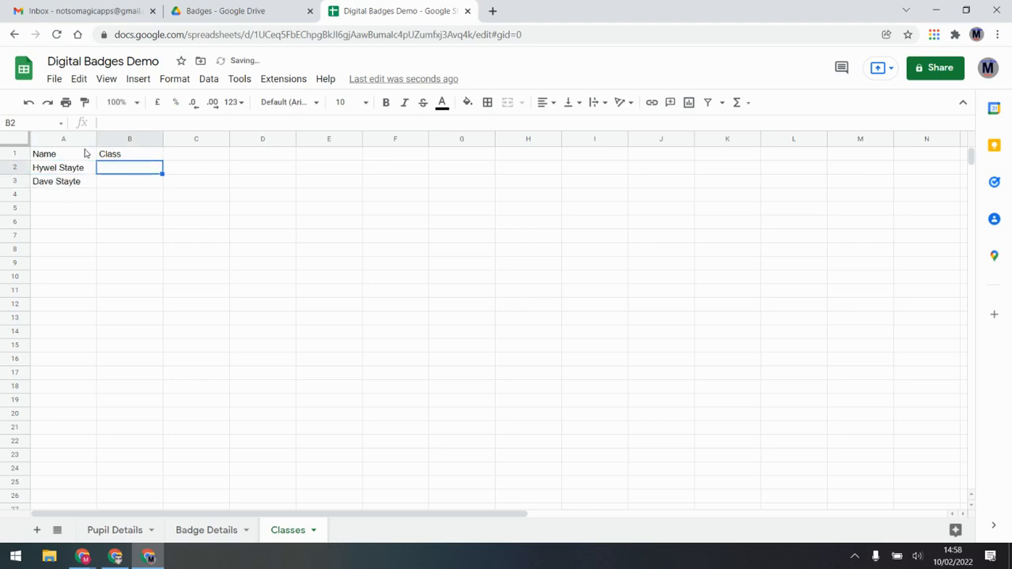
type("8W")
key("Return")
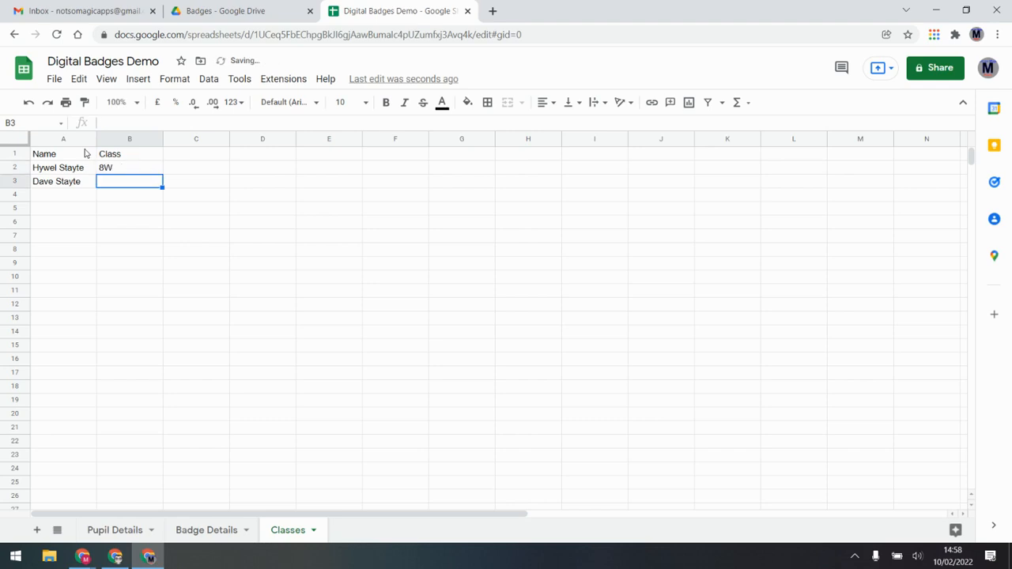
type("8Y")
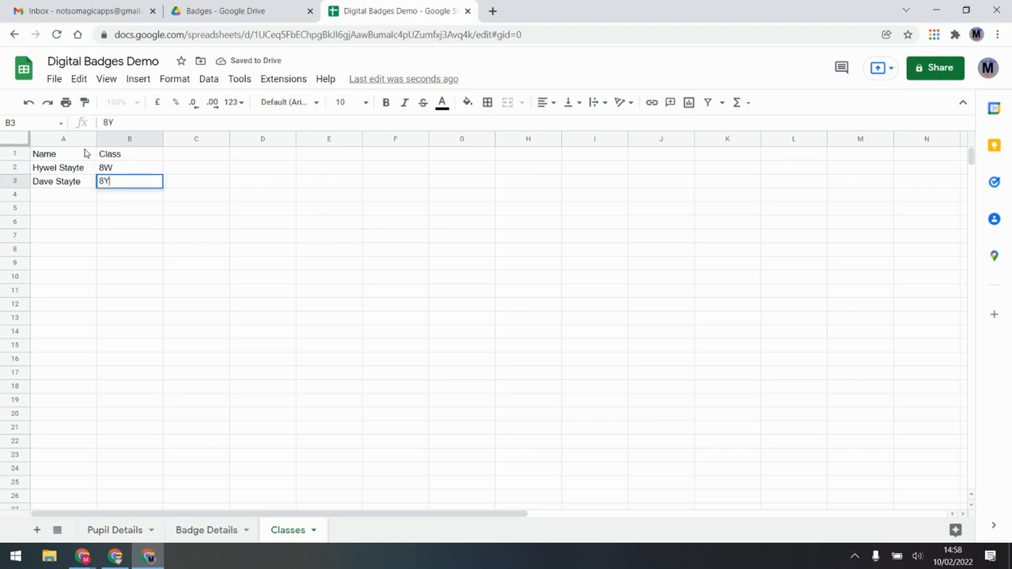
key("Return")
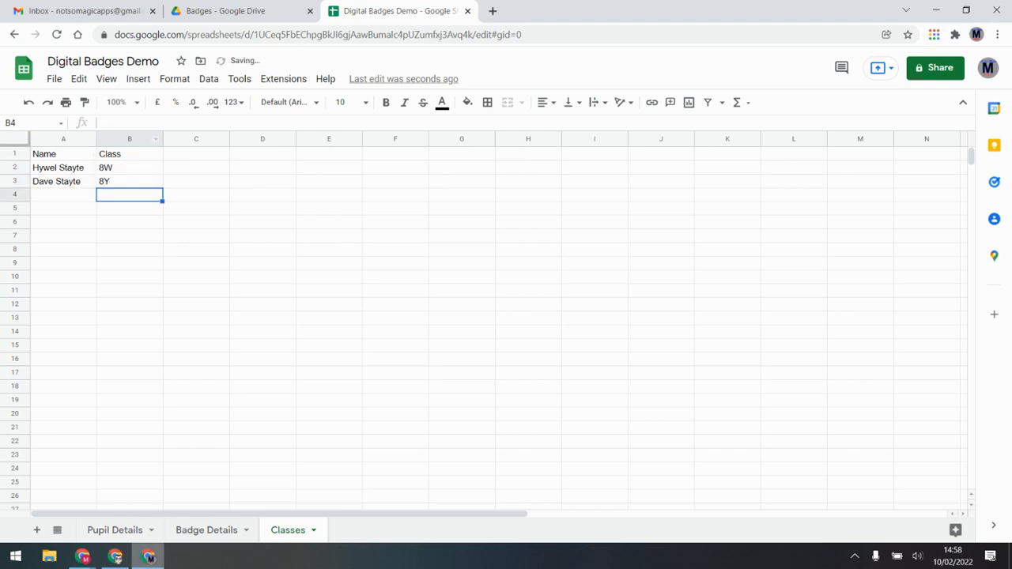
Enter =vlookup(C2,Classes!A:B,2,false) in Pupil Details E2 so the first pupil's class shows 8W
left_click(115, 530)
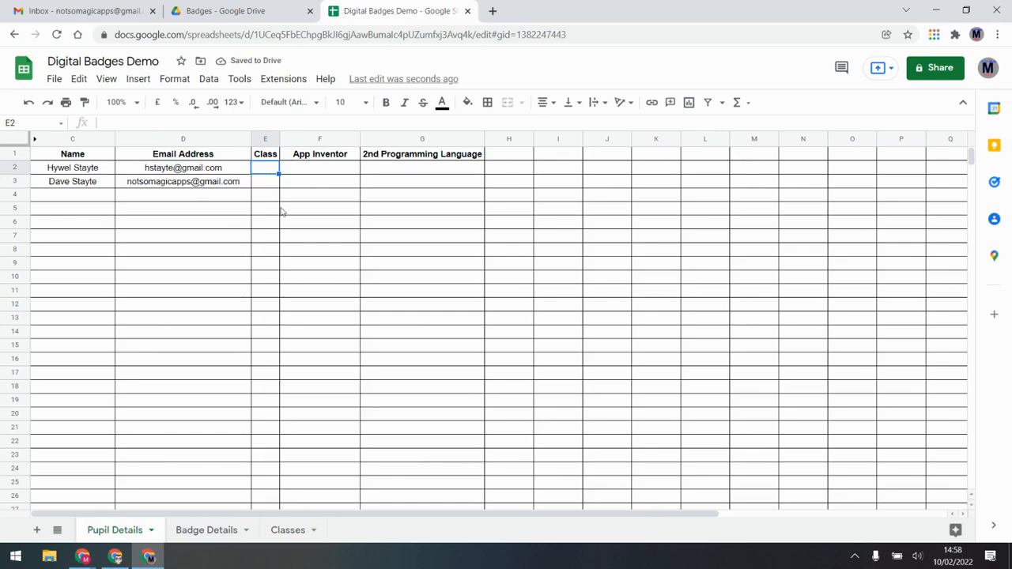
type("=vloo")
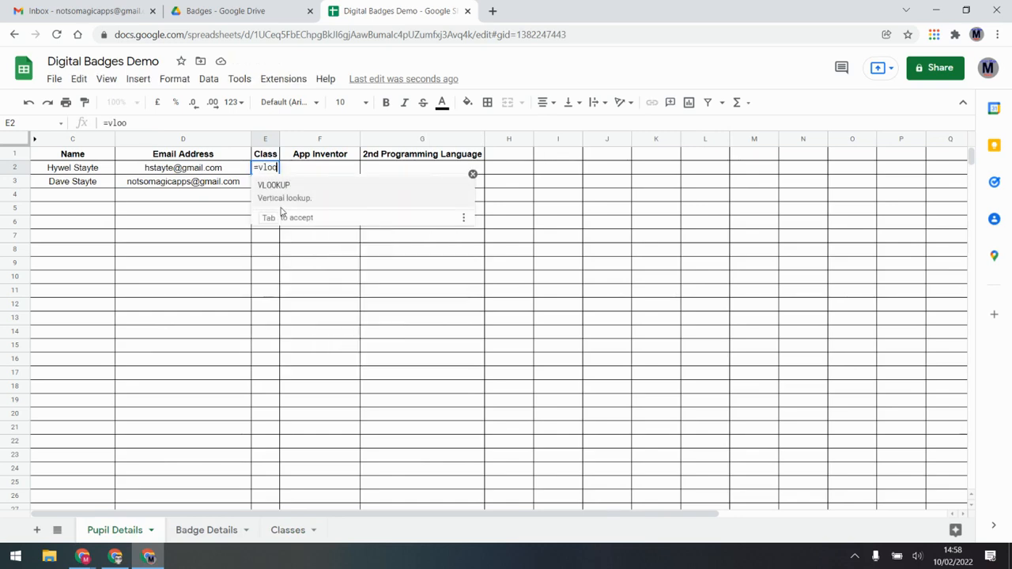
type("kup(")
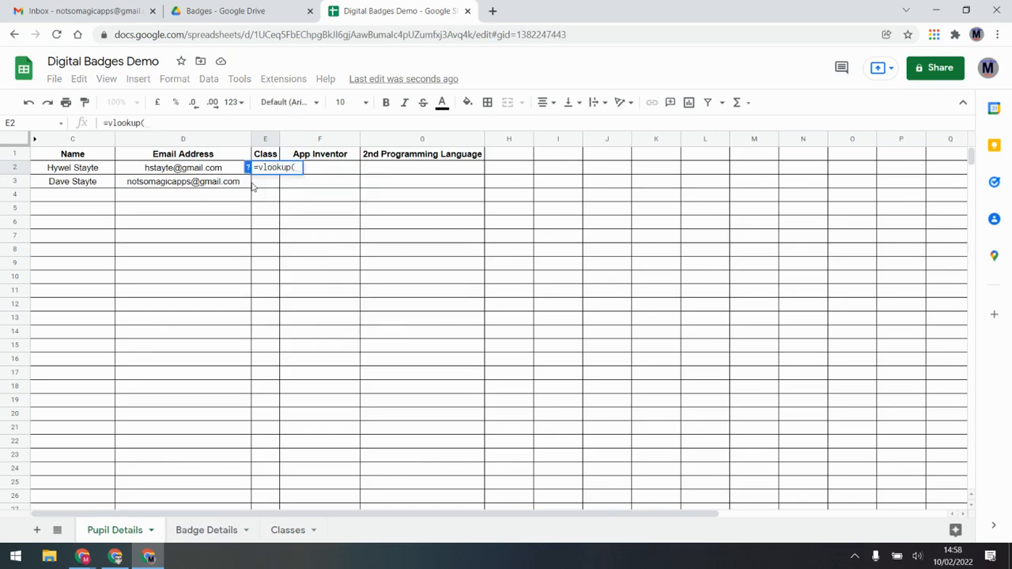
left_click(227, 168)
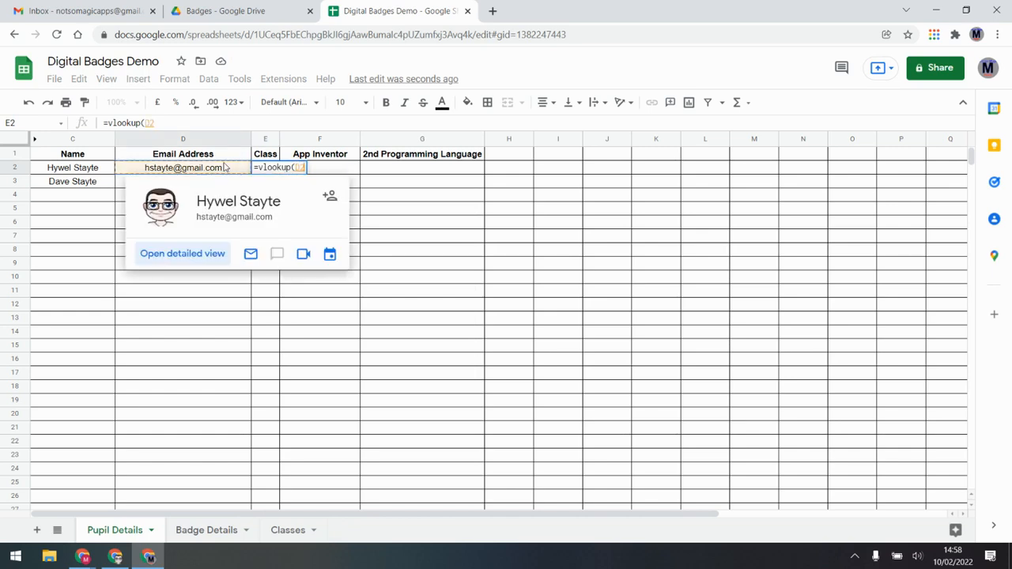
left_click(59, 169)
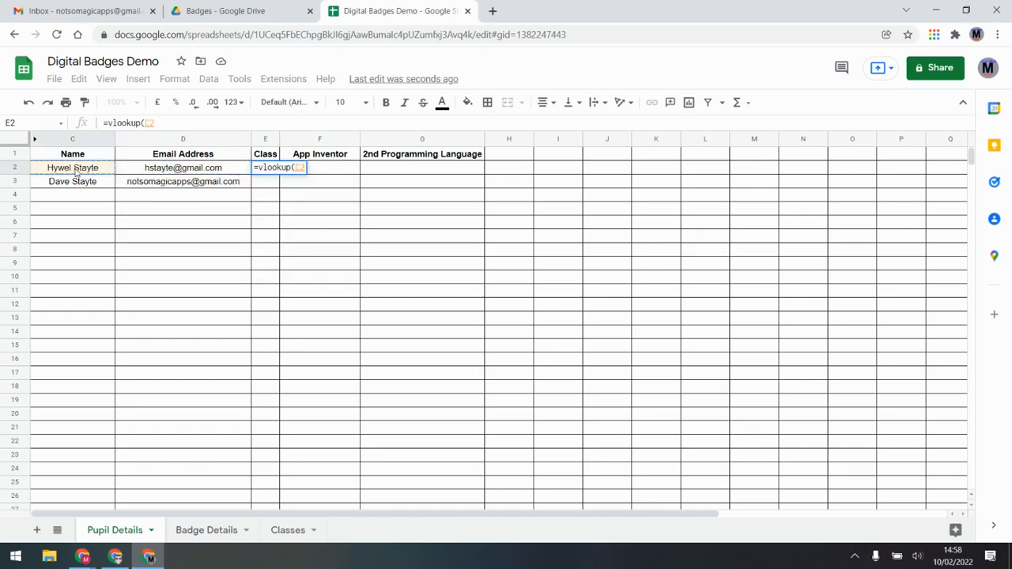
type(",")
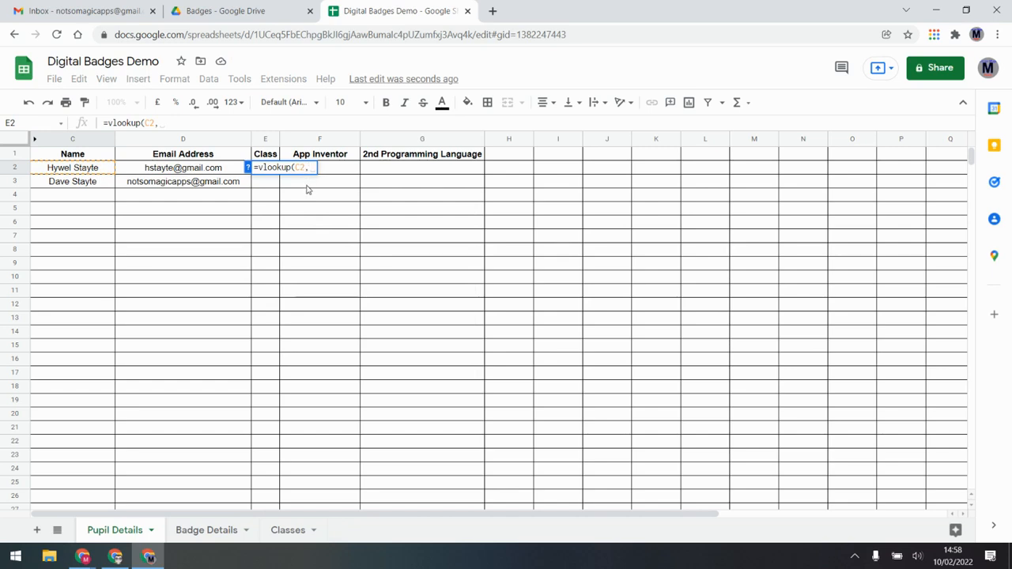
left_click(287, 530)
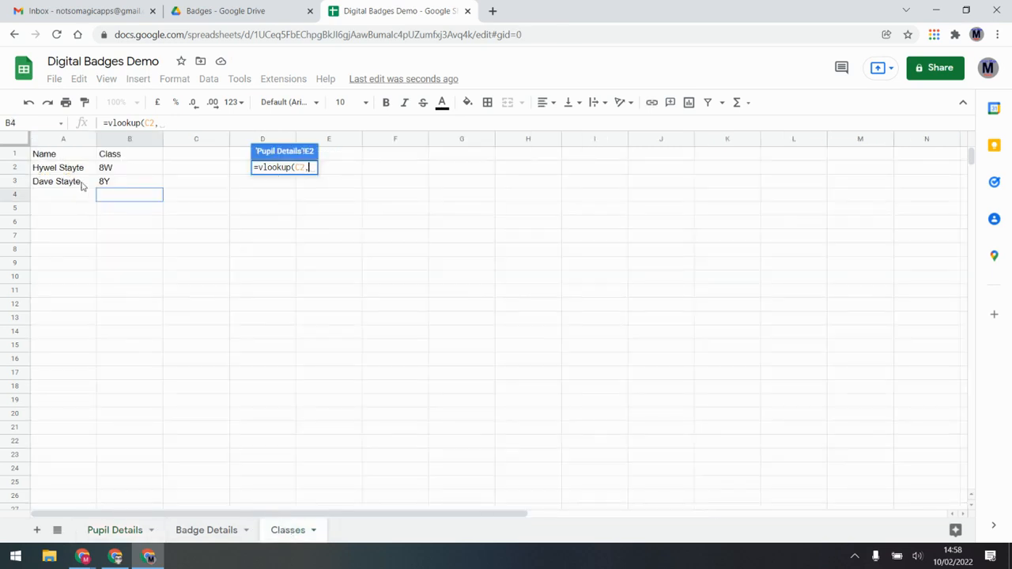
left_click_drag(54, 143, 120, 142)
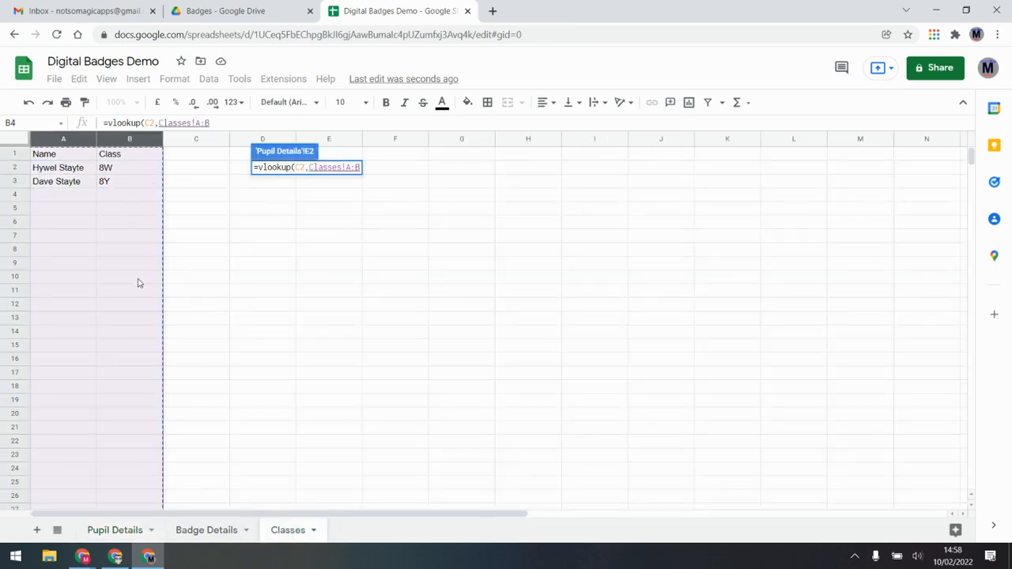
type(",")
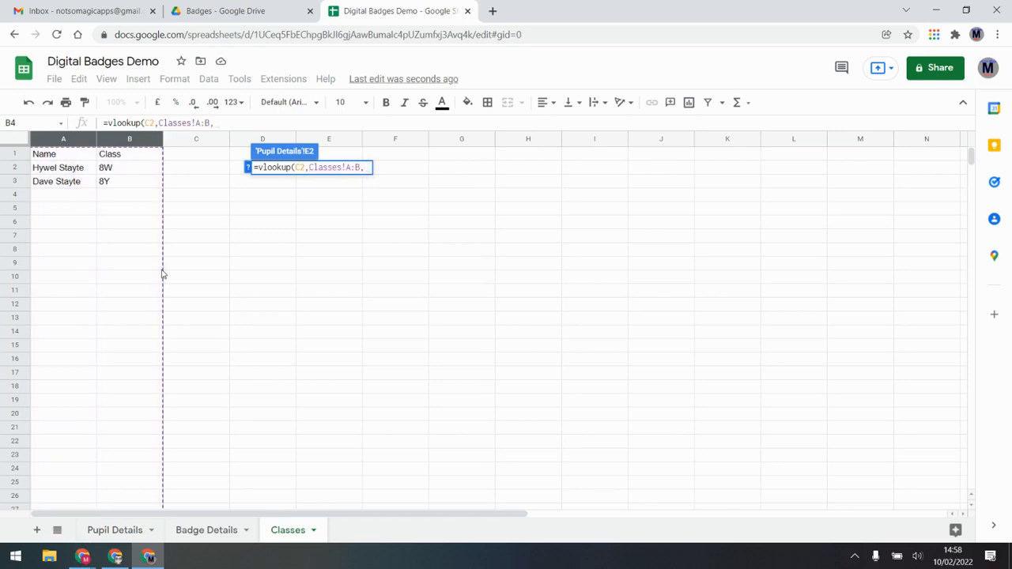
type("2")
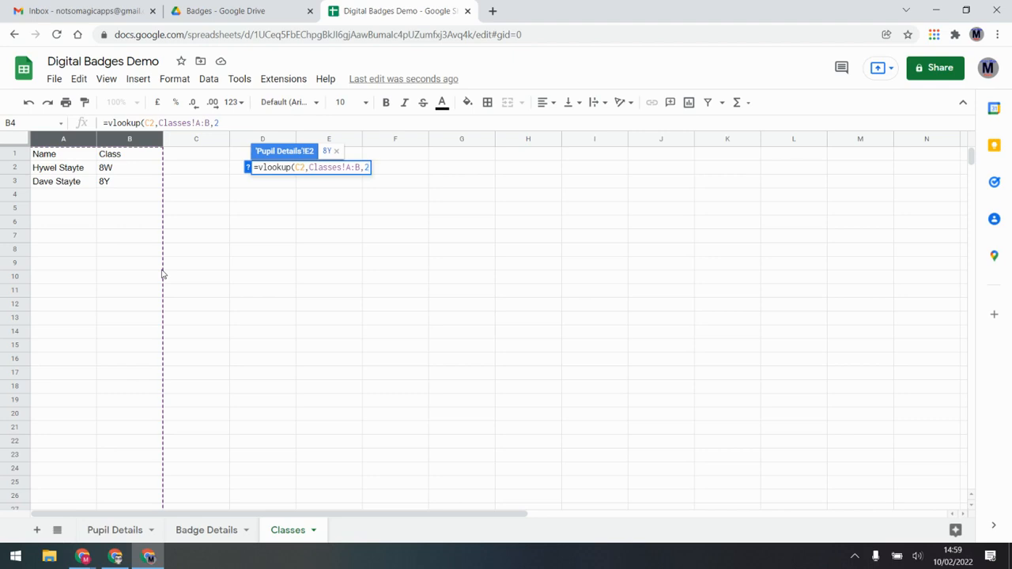
type(",false)")
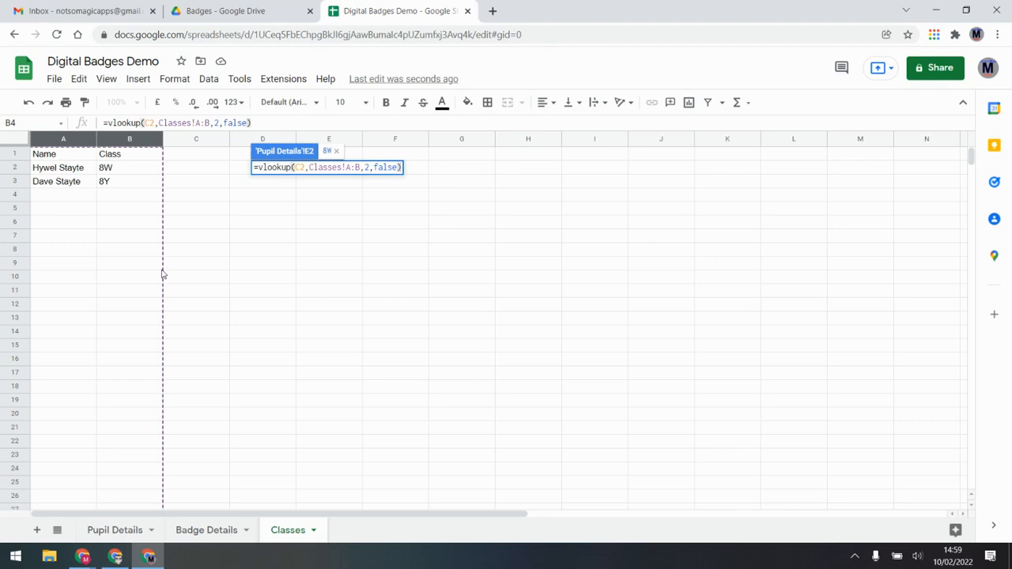
key("Return")
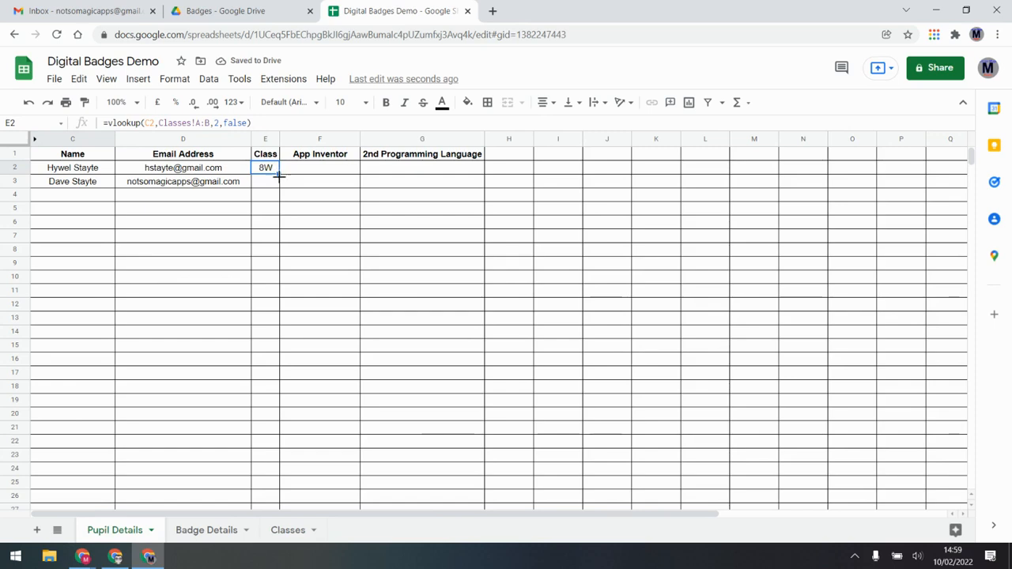
left_click_drag(278, 174, 280, 264)
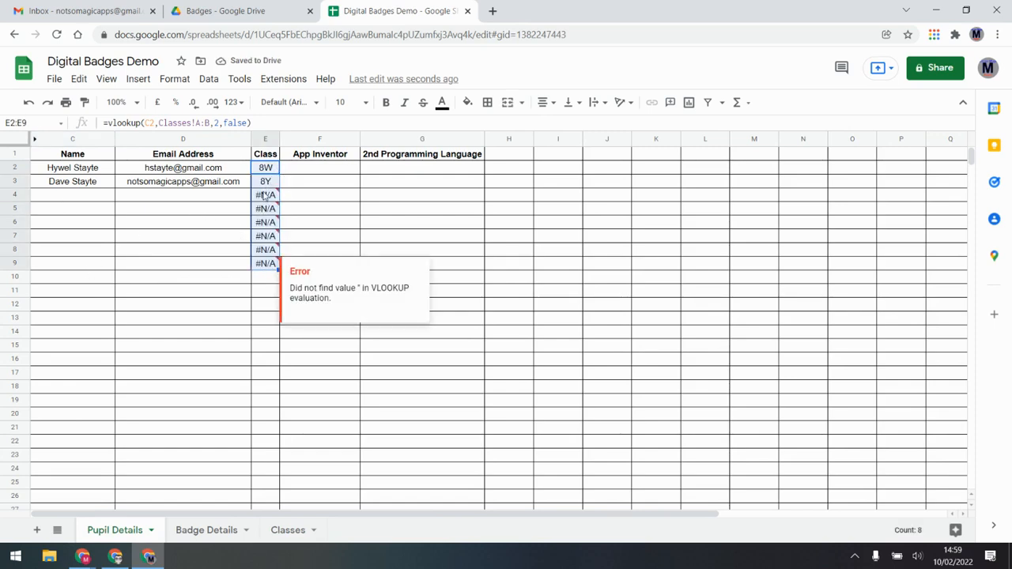
left_click_drag(264, 194, 253, 298)
key("Delete")
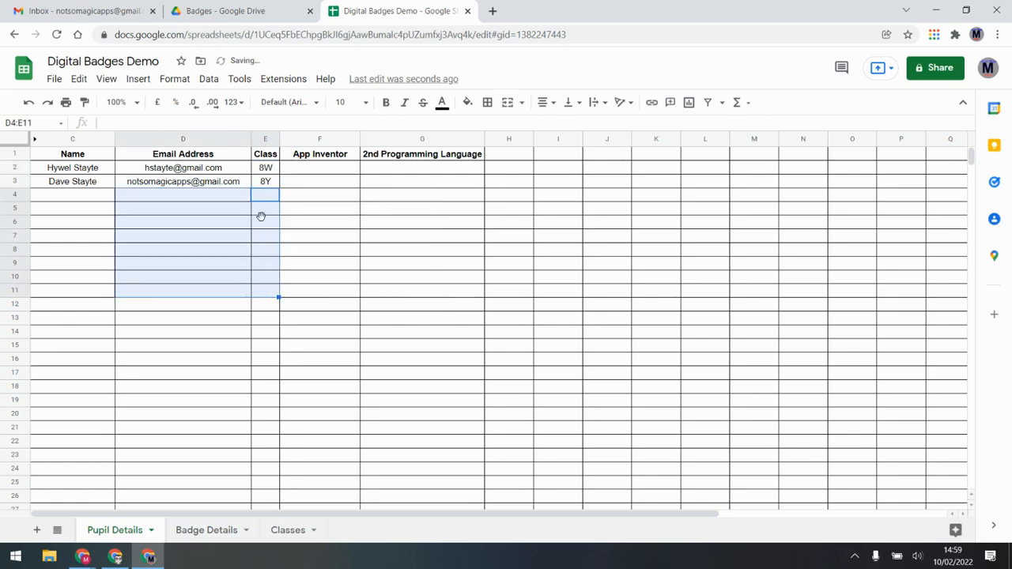
left_click(266, 222)
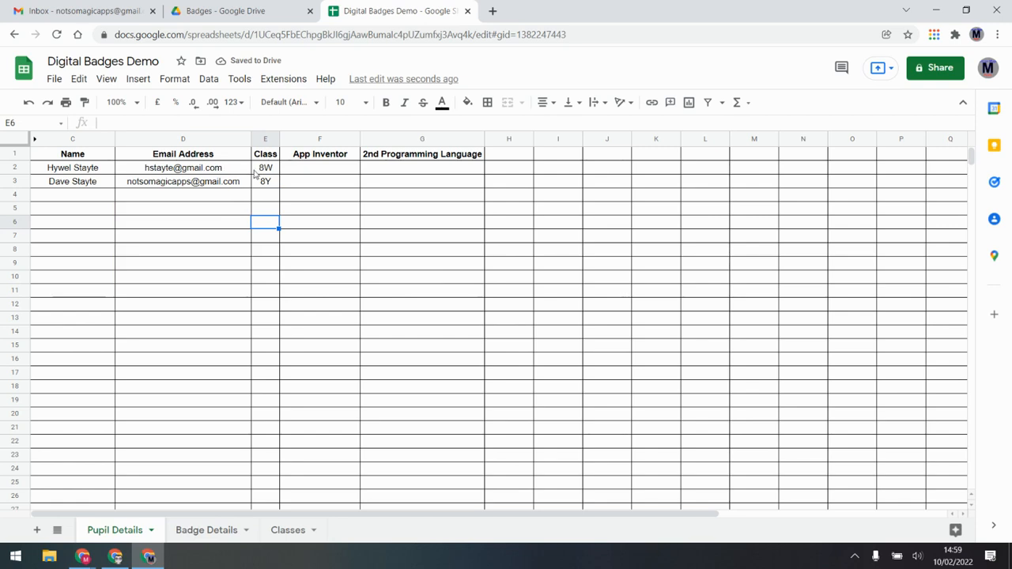
left_click(261, 168)
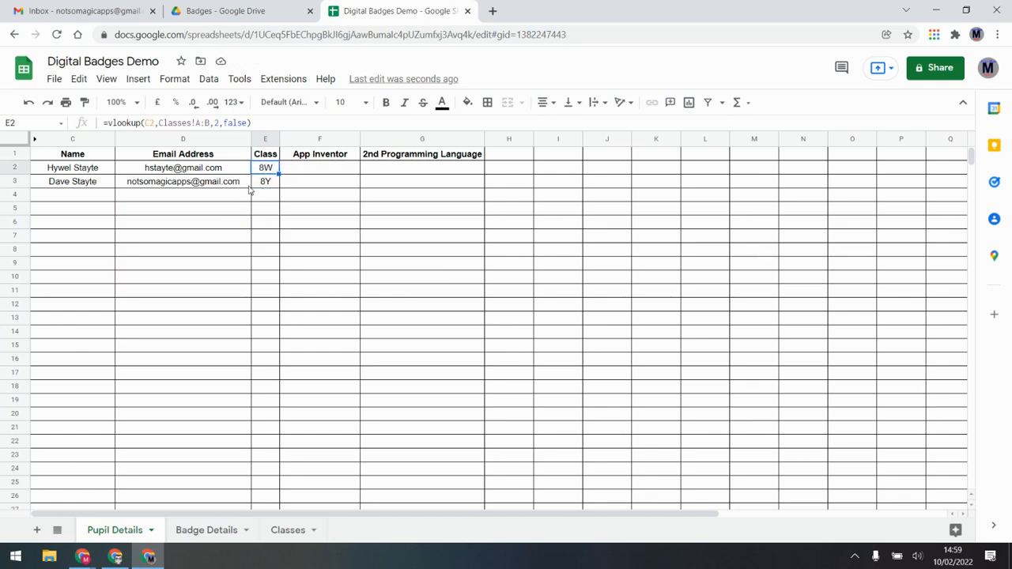
mouse_move(248, 190)
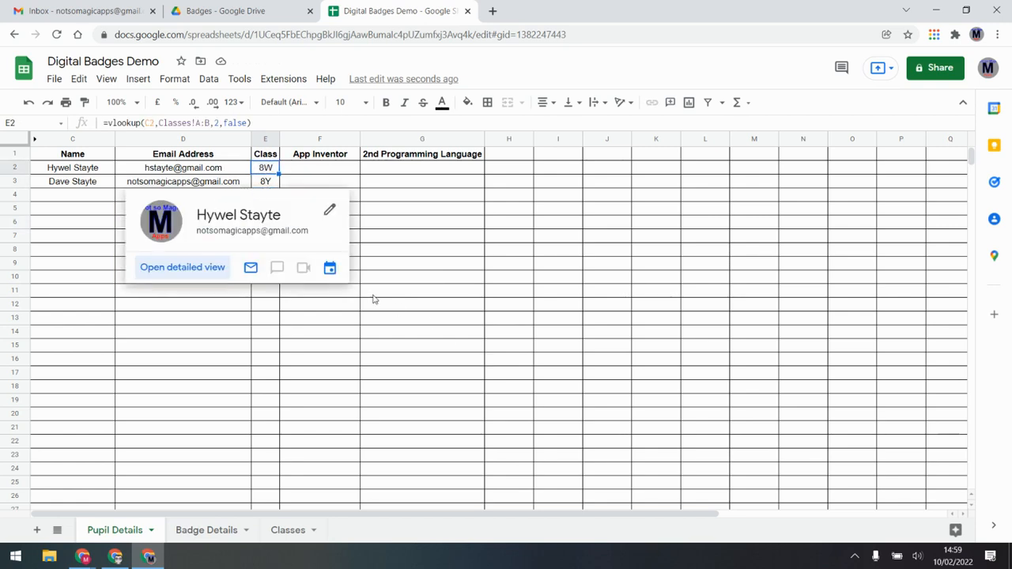
left_click(374, 299)
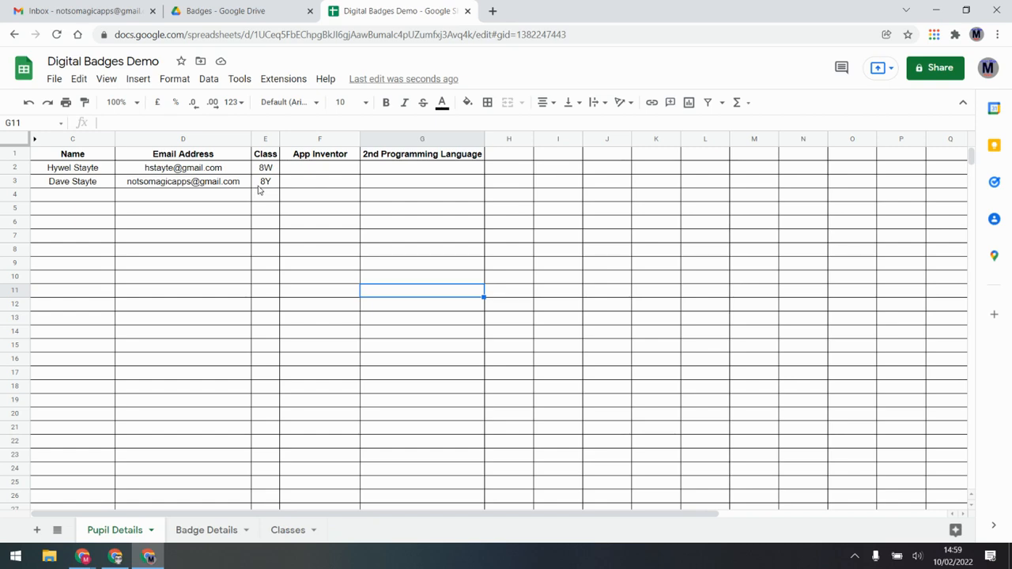
left_click(290, 532)
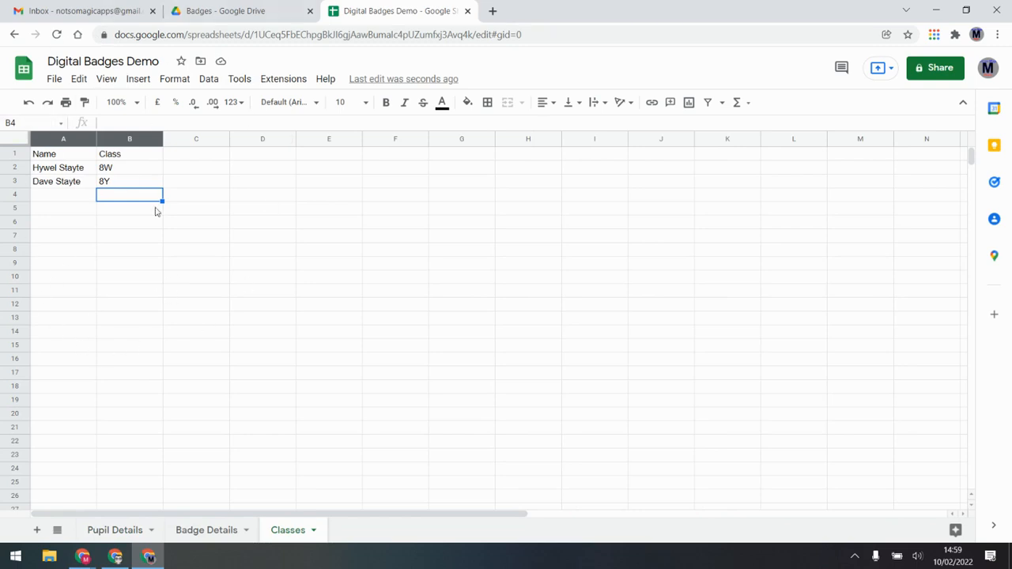
left_click(134, 535)
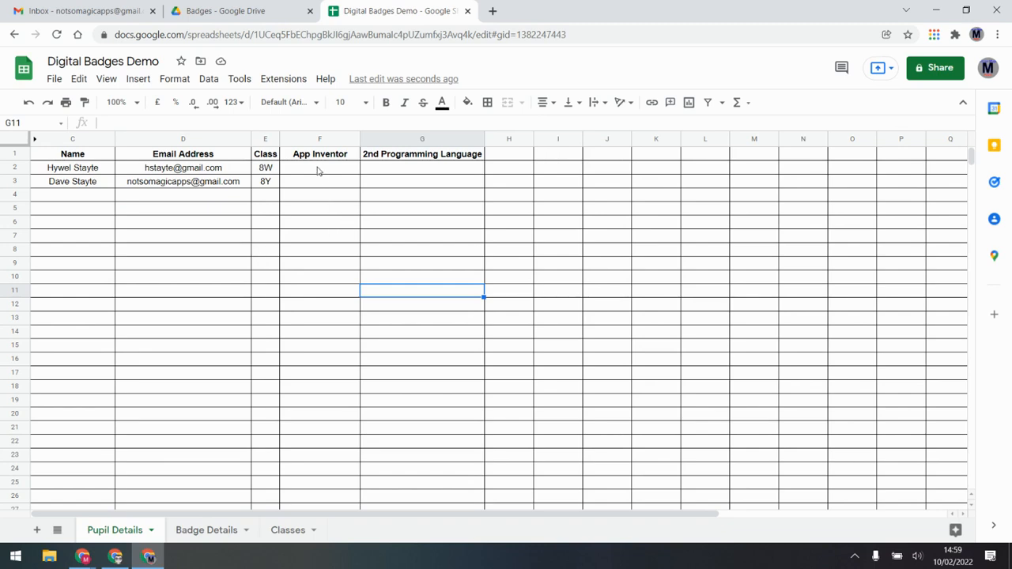
Unhide columns A and B (Main Folder ID, Folder ID) and inspect the Folder ID and pupil ranges
left_click(35, 140)
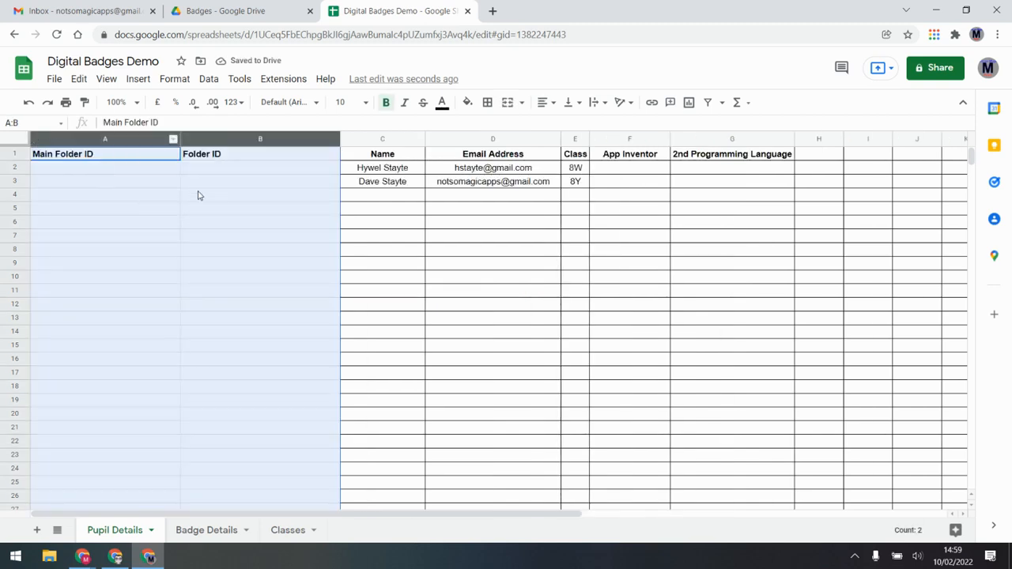
left_click(83, 173)
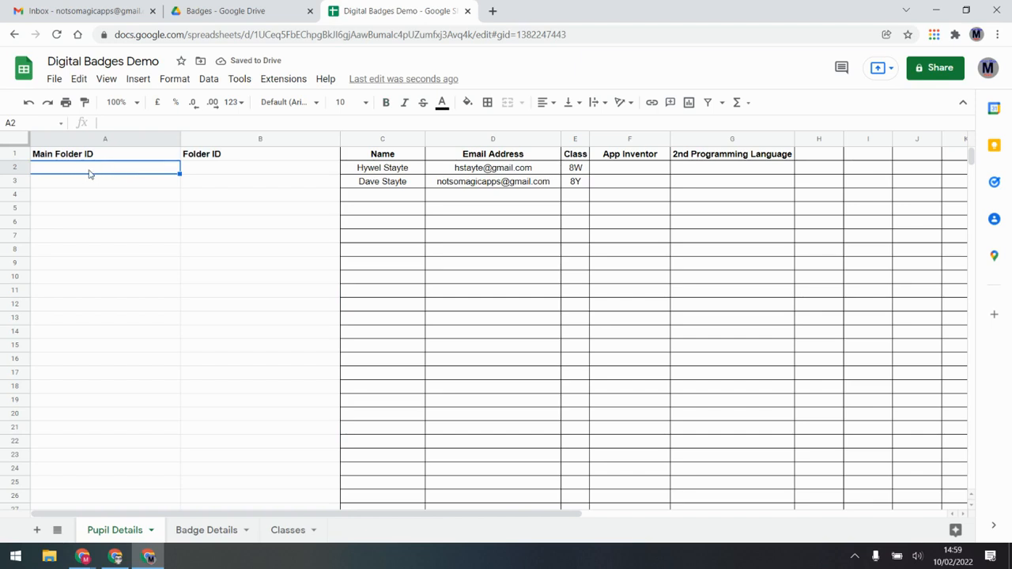
left_click_drag(210, 170, 214, 425)
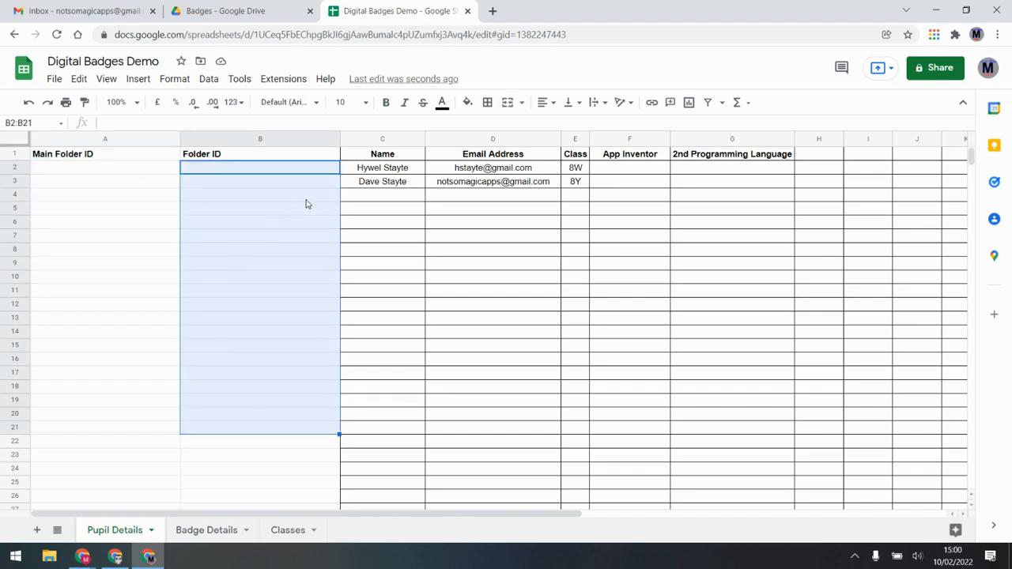
left_click(263, 181)
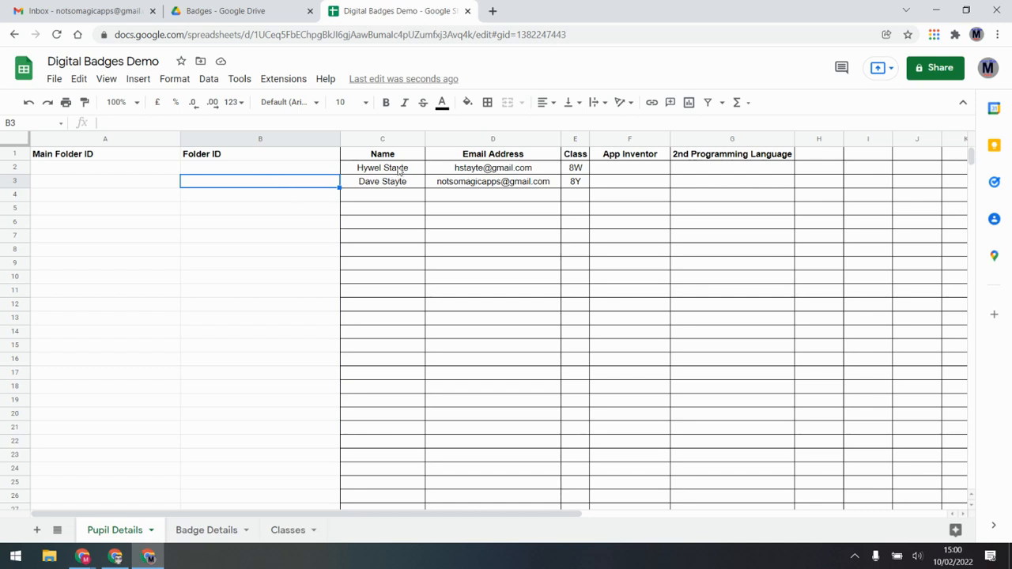
left_click_drag(400, 171, 662, 387)
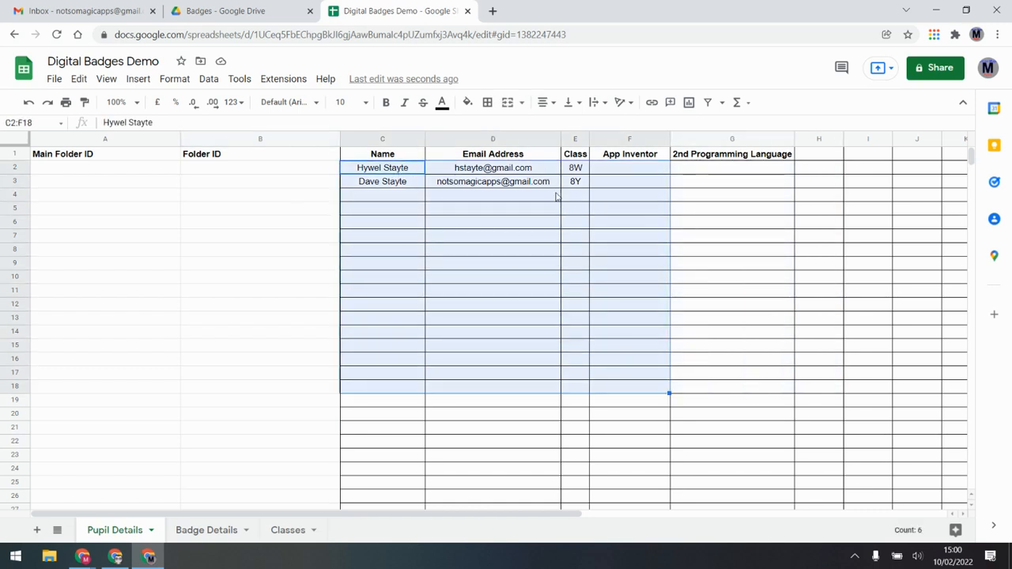
left_click(264, 195)
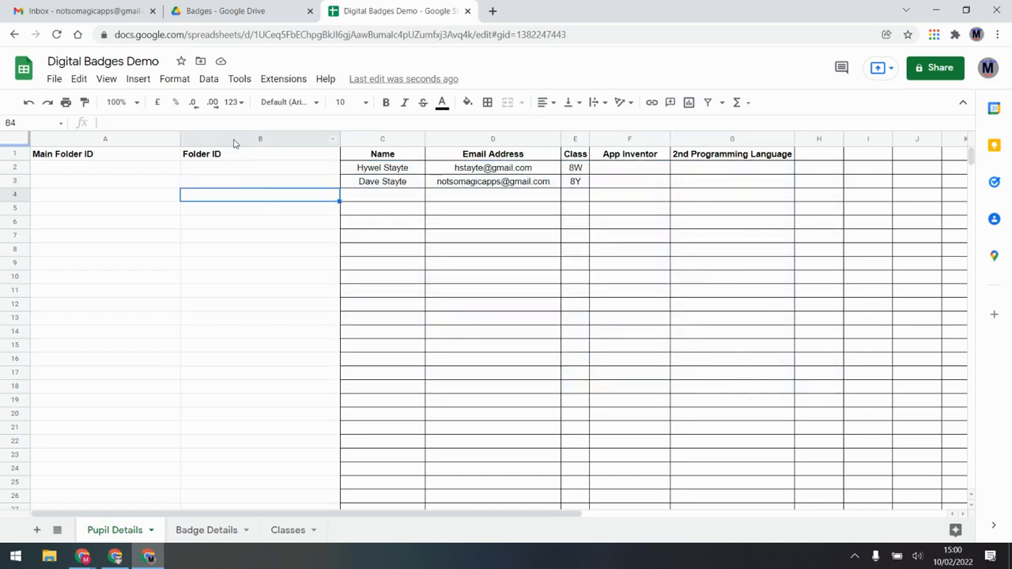
left_click(235, 133)
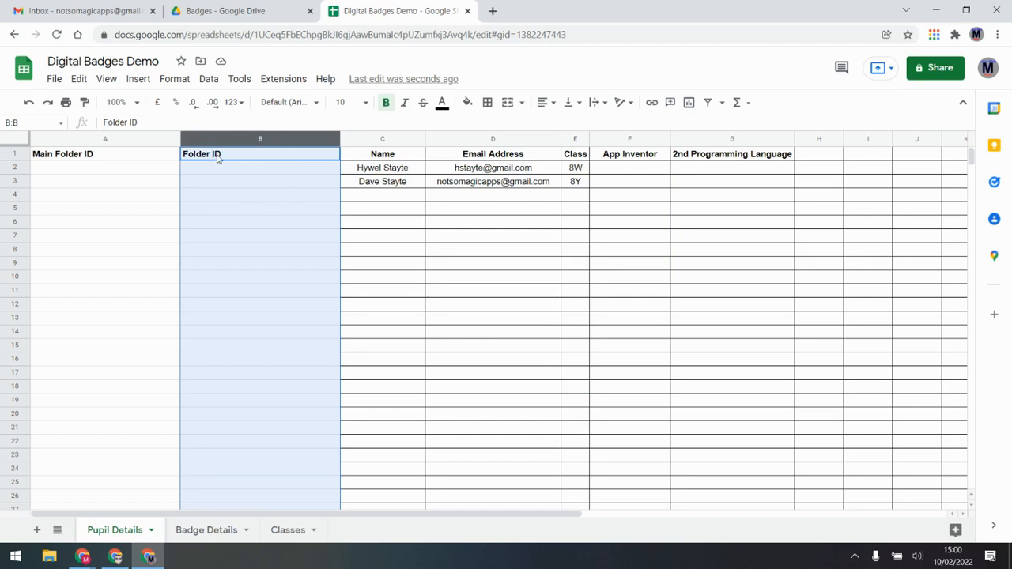
left_click(286, 216)
left_click(113, 173)
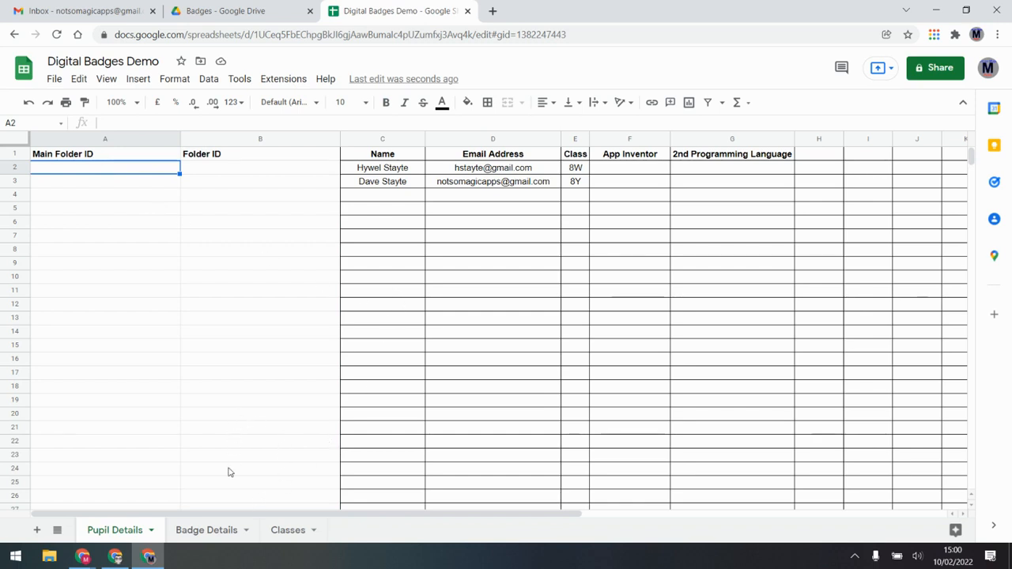
Launch the Magic Digital Badges add-on and select the pupil table and empty Folder ID cells B2:B10
left_click(273, 79)
mouse_move(346, 238)
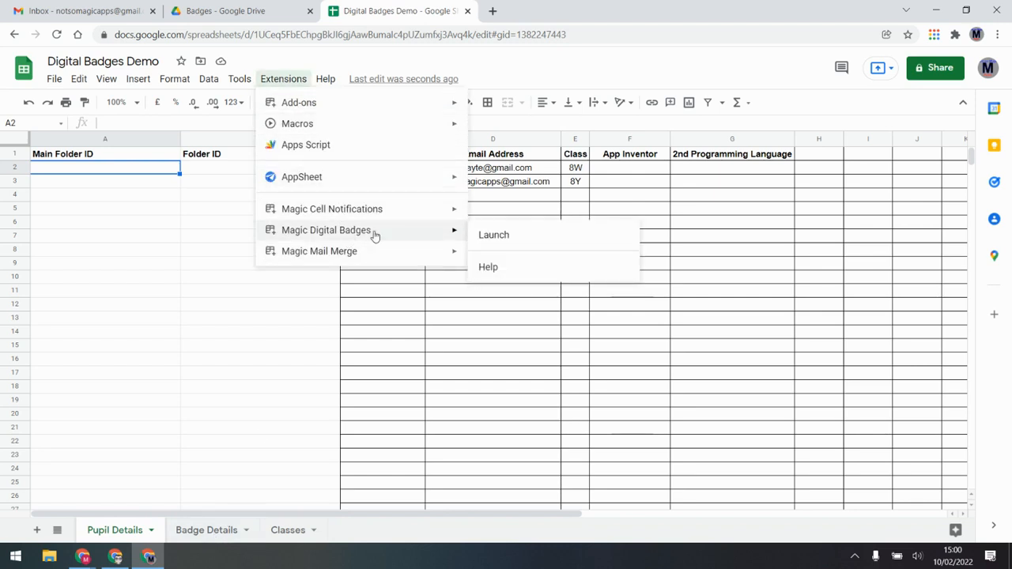
left_click(512, 235)
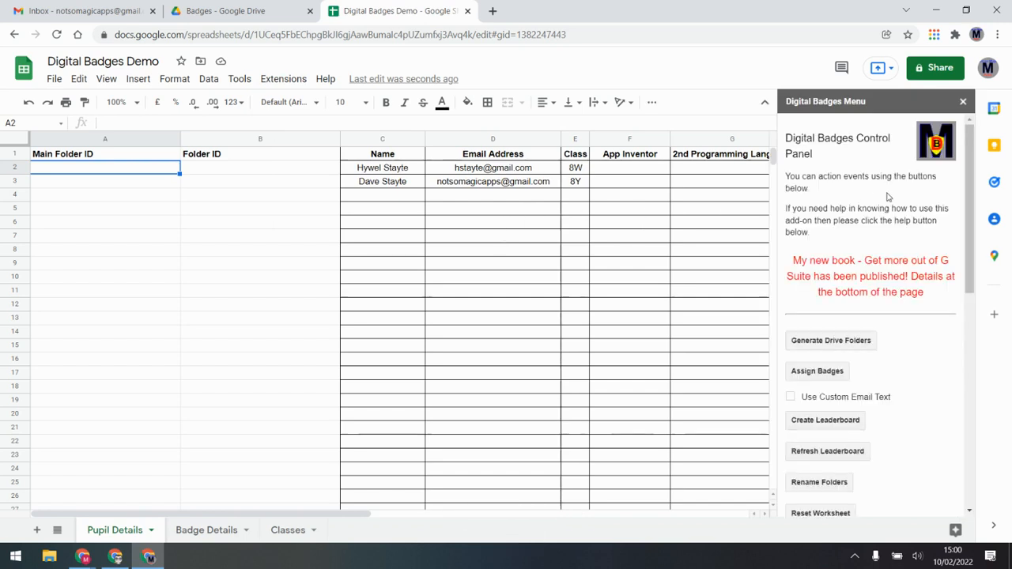
scroll(884, 237, "down", 1)
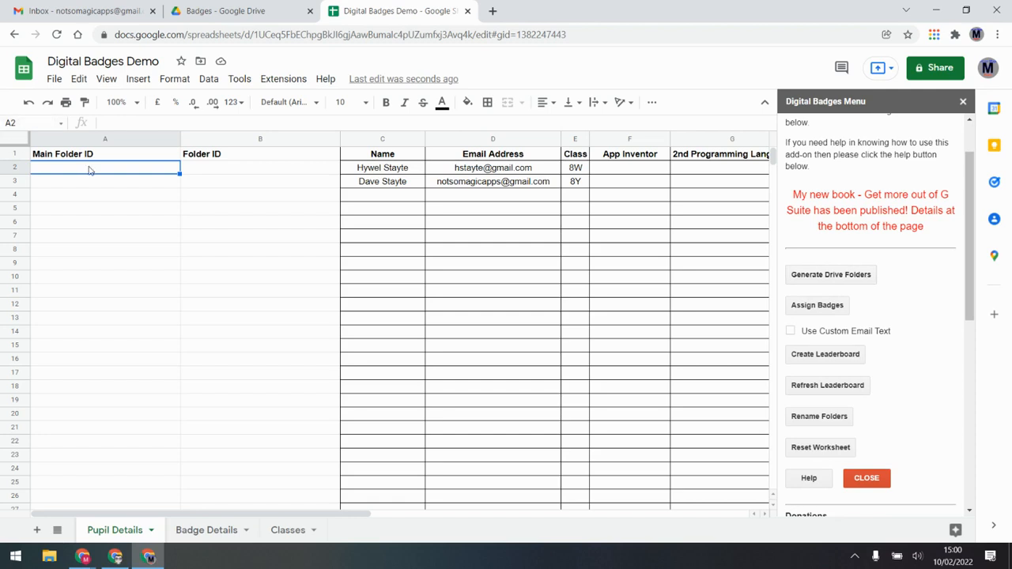
left_click_drag(382, 167, 575, 238)
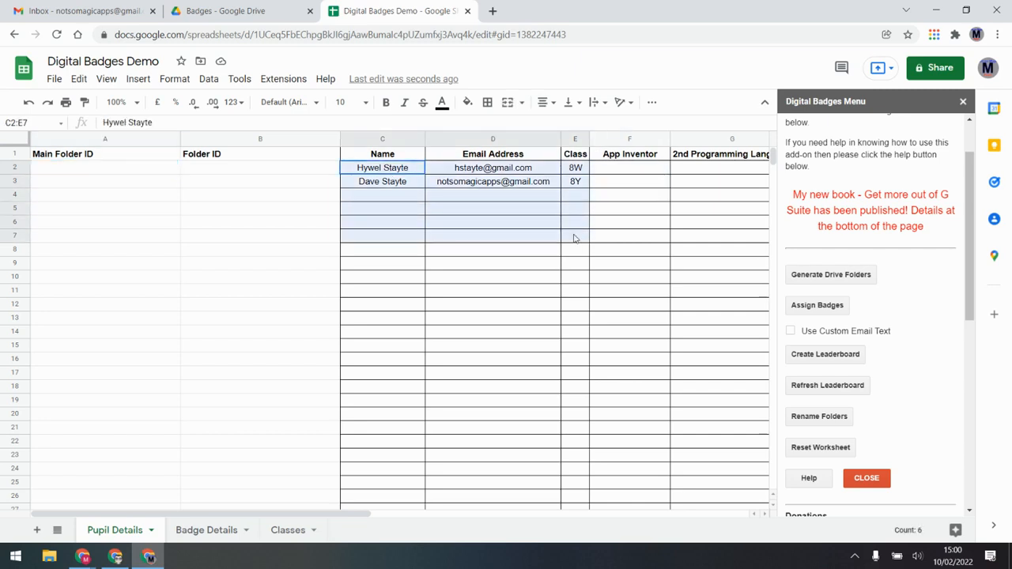
left_click_drag(304, 171, 328, 274)
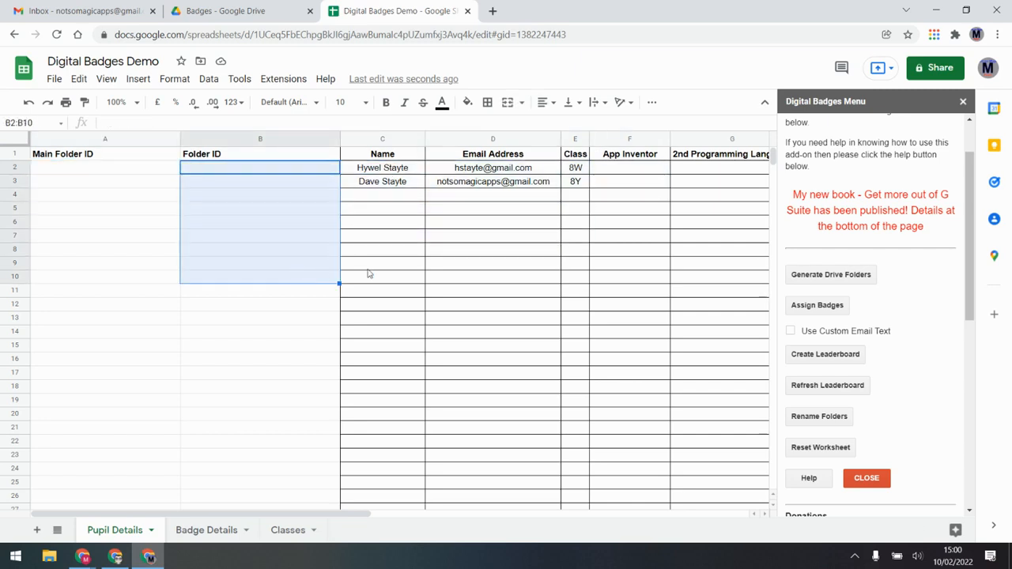
Generate the Drive folders, confirming the main Digital Badges folder and both pupil folders were created
left_click(823, 277)
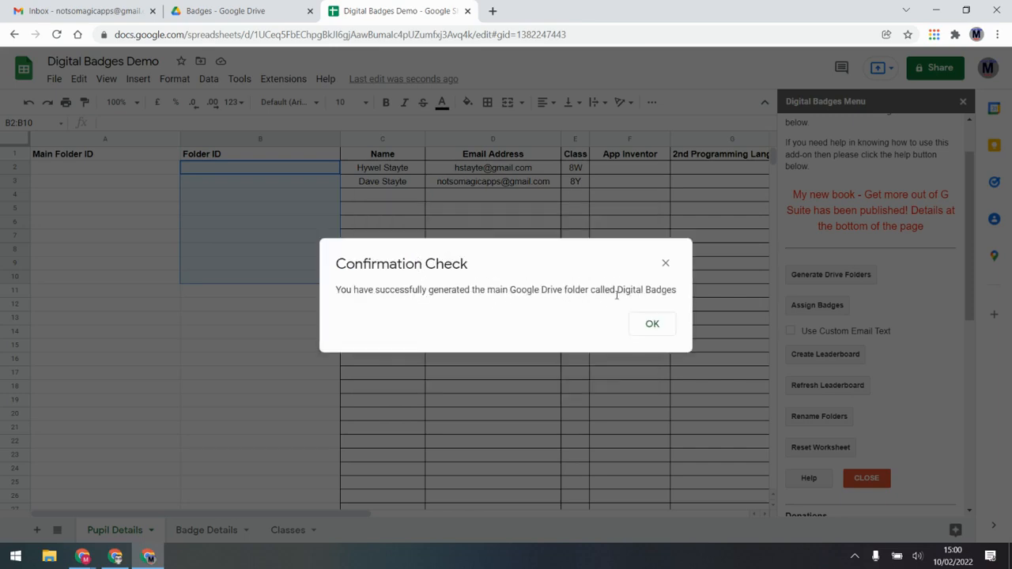
left_click(648, 324)
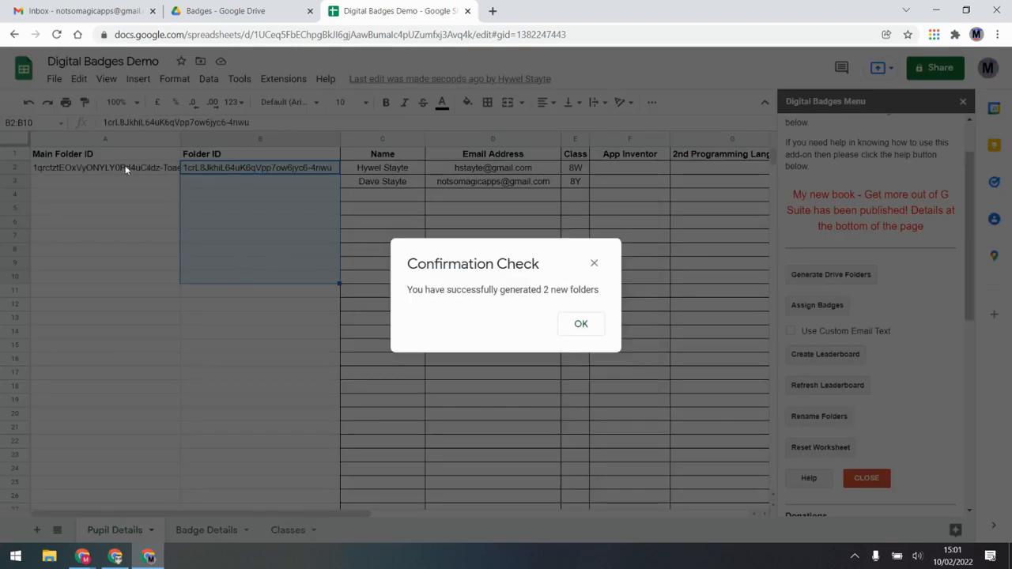
left_click(581, 323)
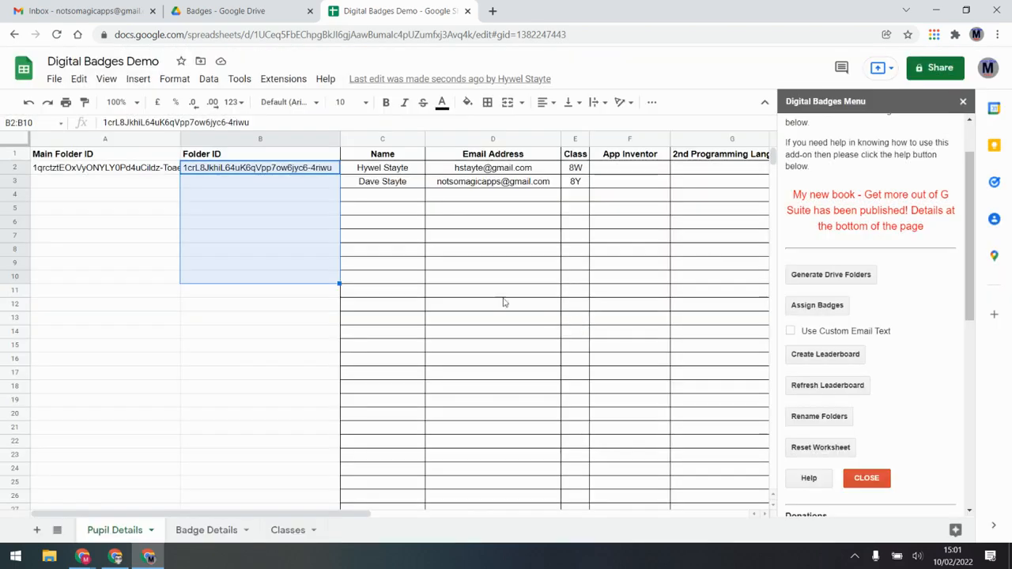
left_click(256, 194)
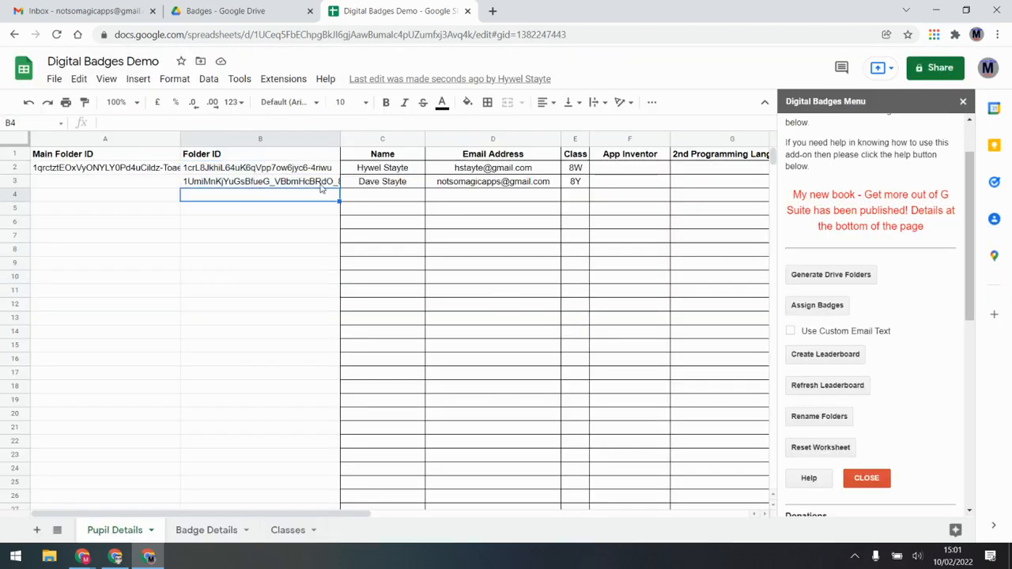
left_click(225, 12)
Close the badge preview and open Digital Badges - Folders in My Drive to view the 8W and 8Y folders
left_click(118, 112)
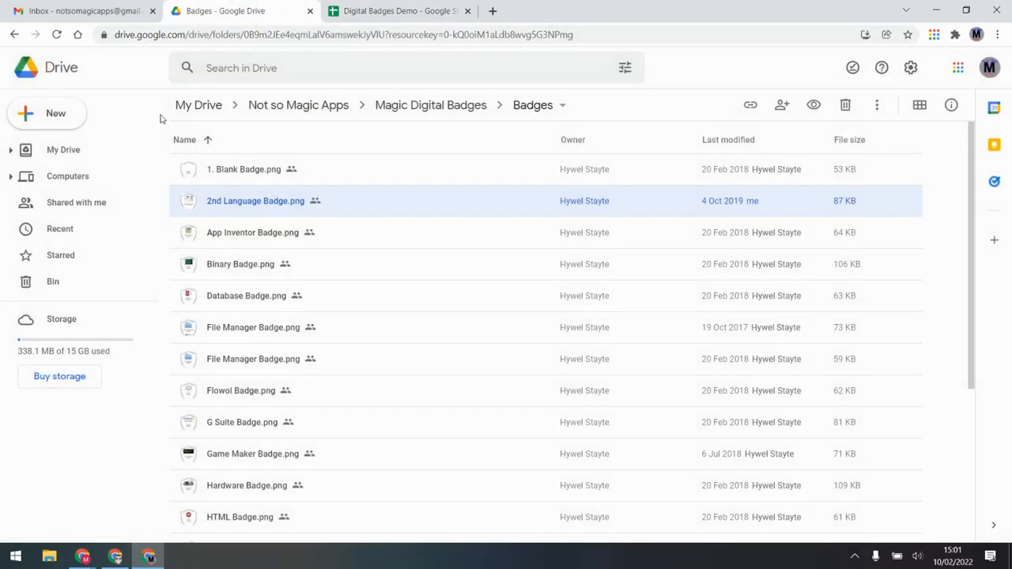
left_click(194, 105)
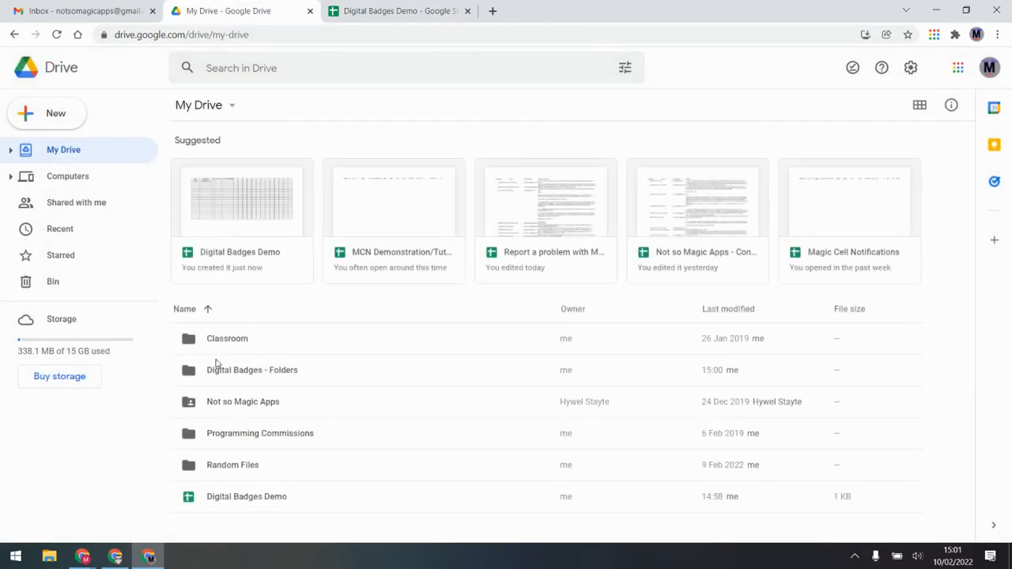
left_click(251, 380)
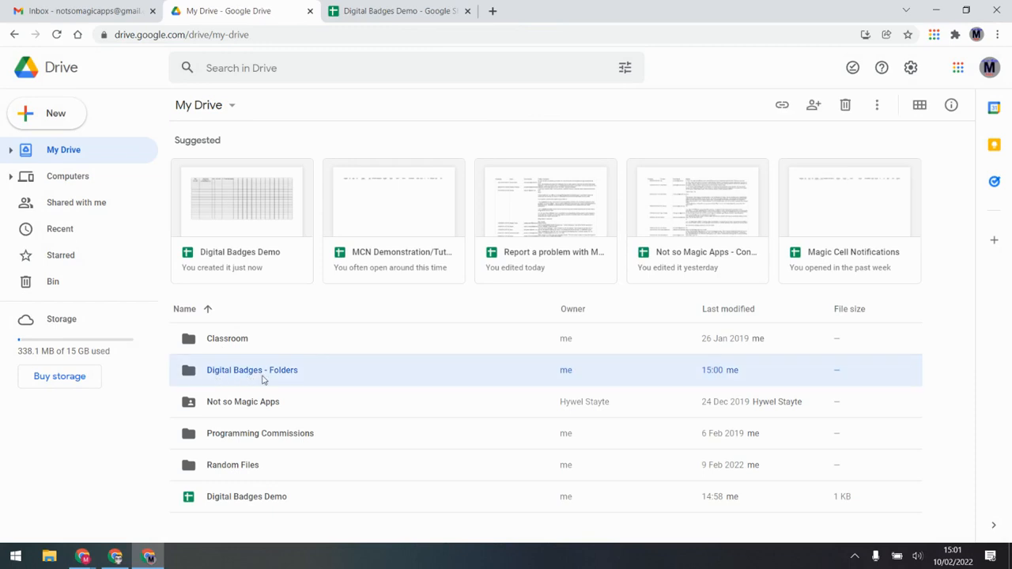
double_click(257, 378)
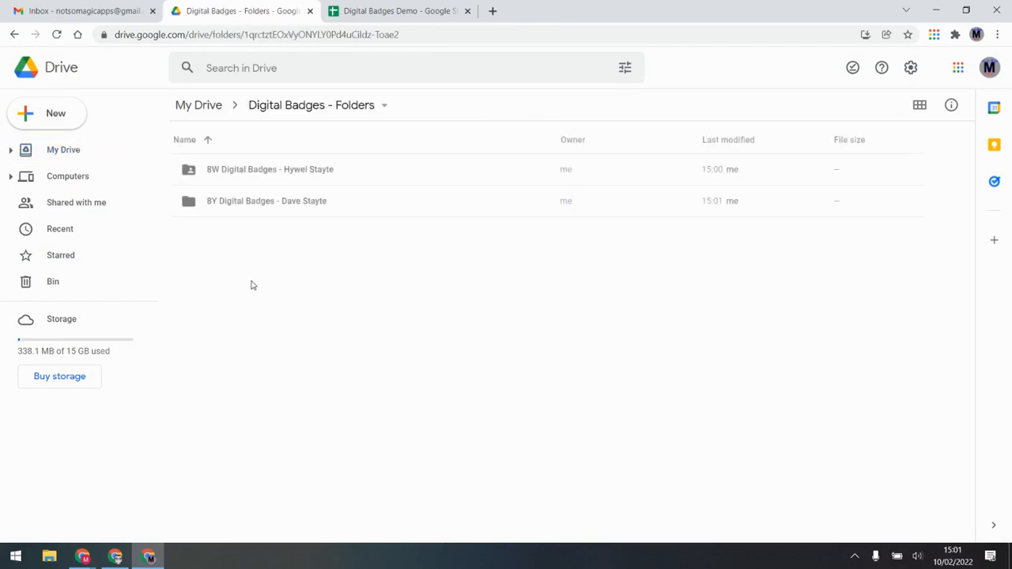
left_click(279, 174)
left_click(274, 204)
left_click(267, 167)
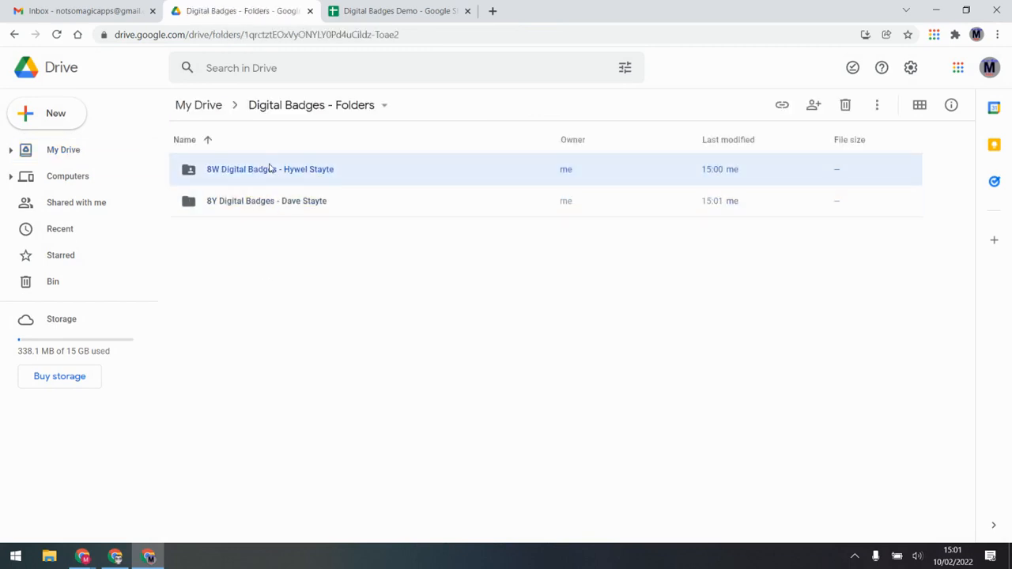
left_click(261, 204)
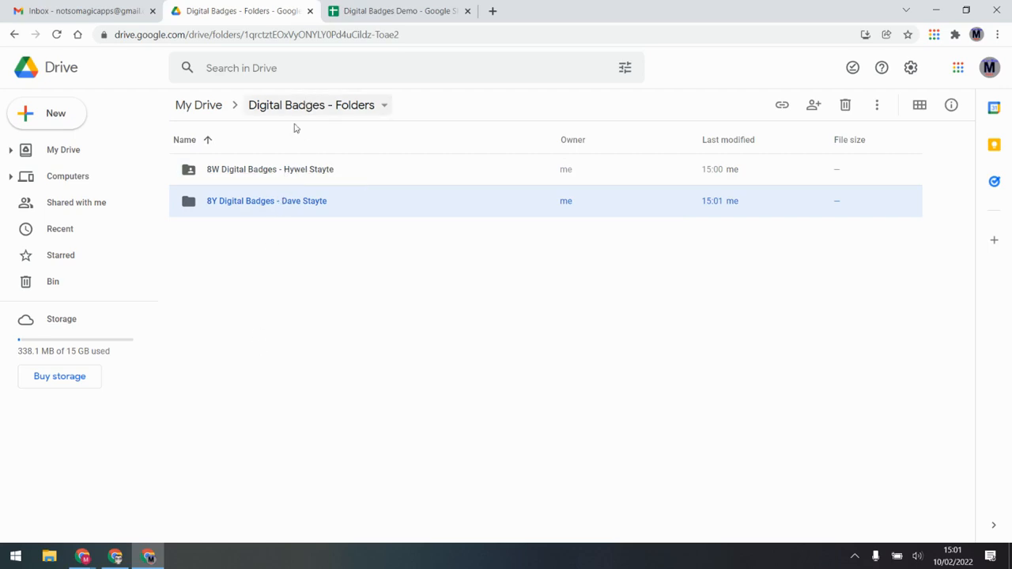
Check the 8W folder's sharing settings, then return to the sheet's App Inventor cell F2
left_click(522, 173)
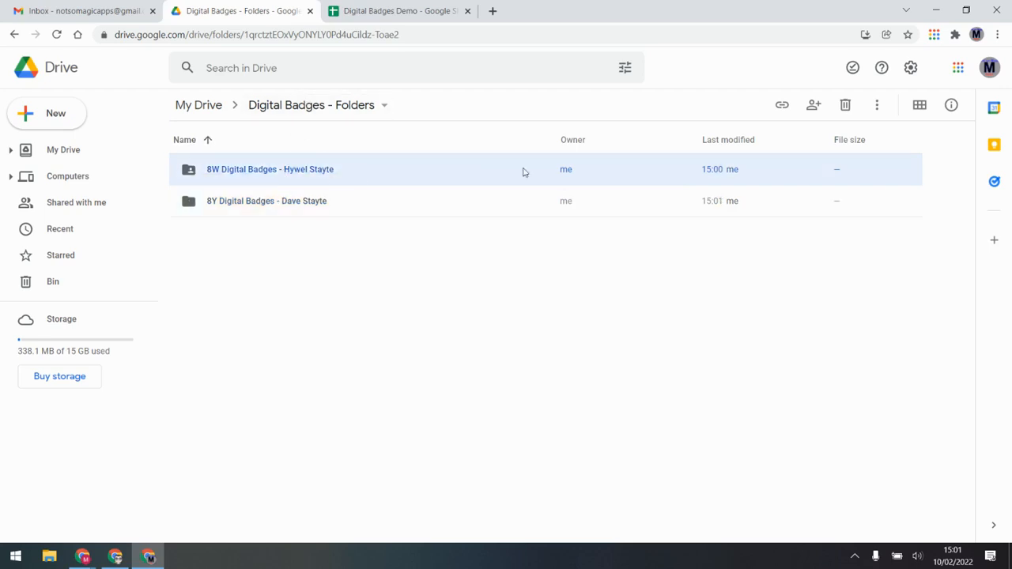
left_click(811, 106)
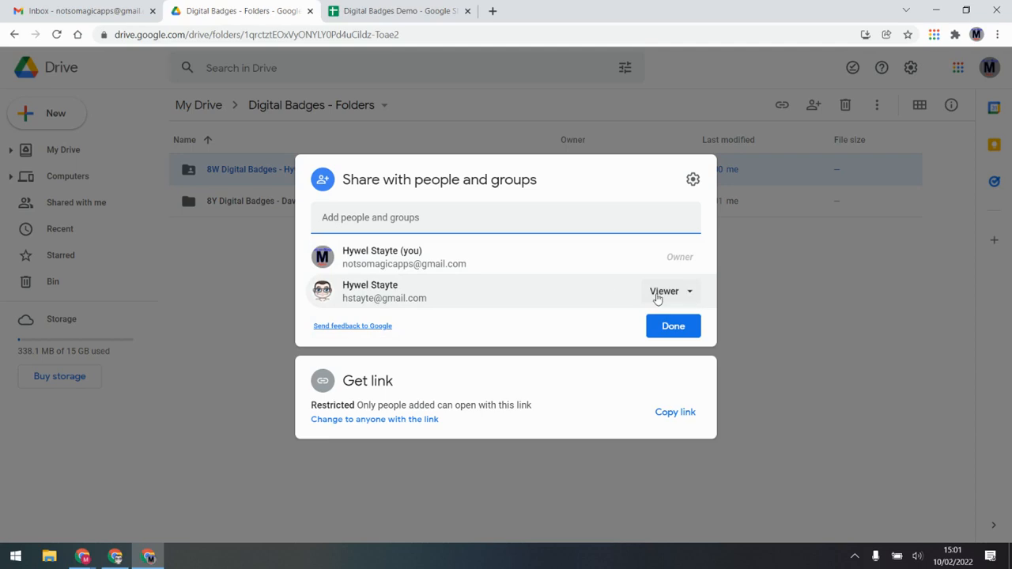
left_click(757, 301)
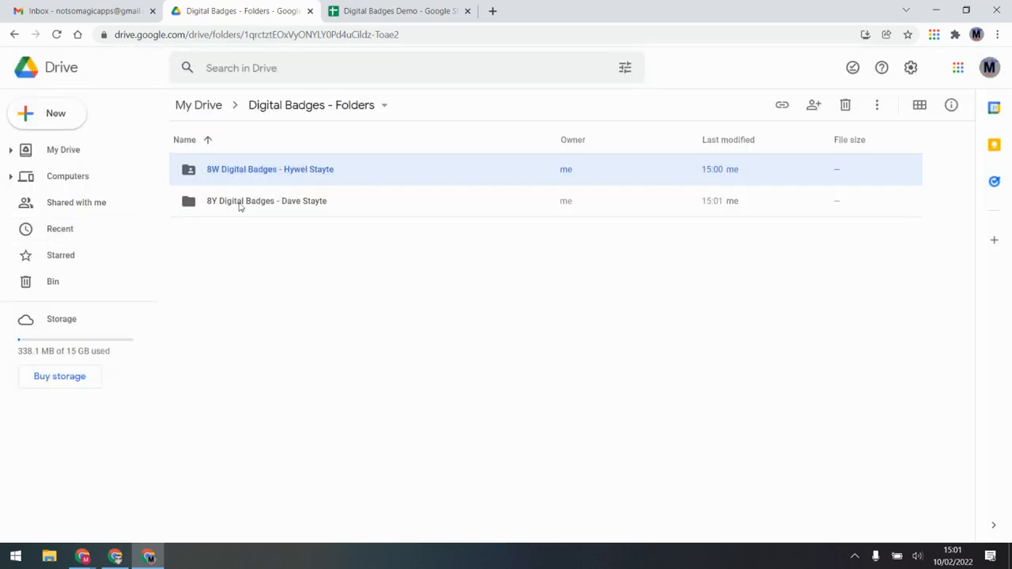
left_click(239, 205)
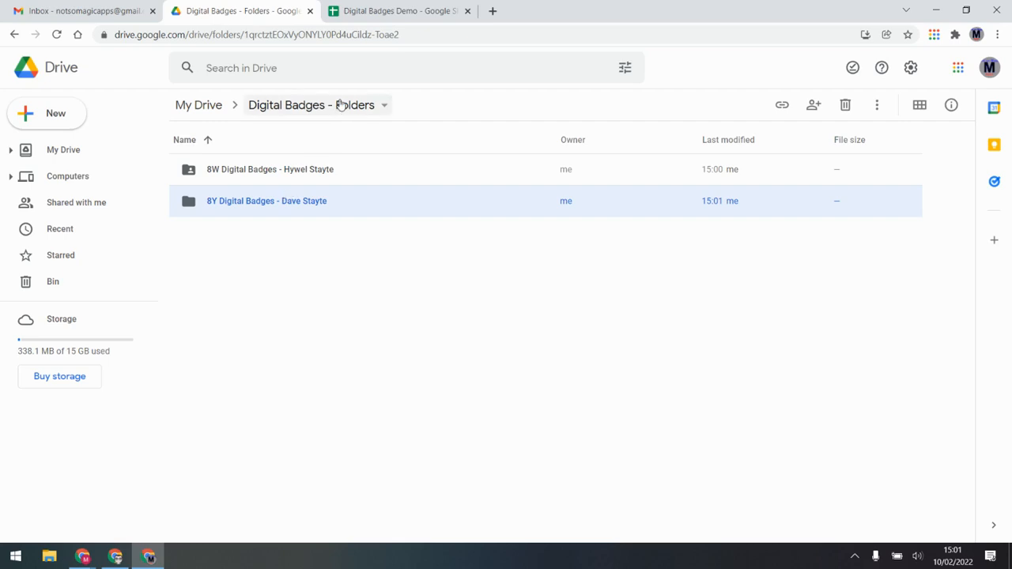
left_click(382, 6)
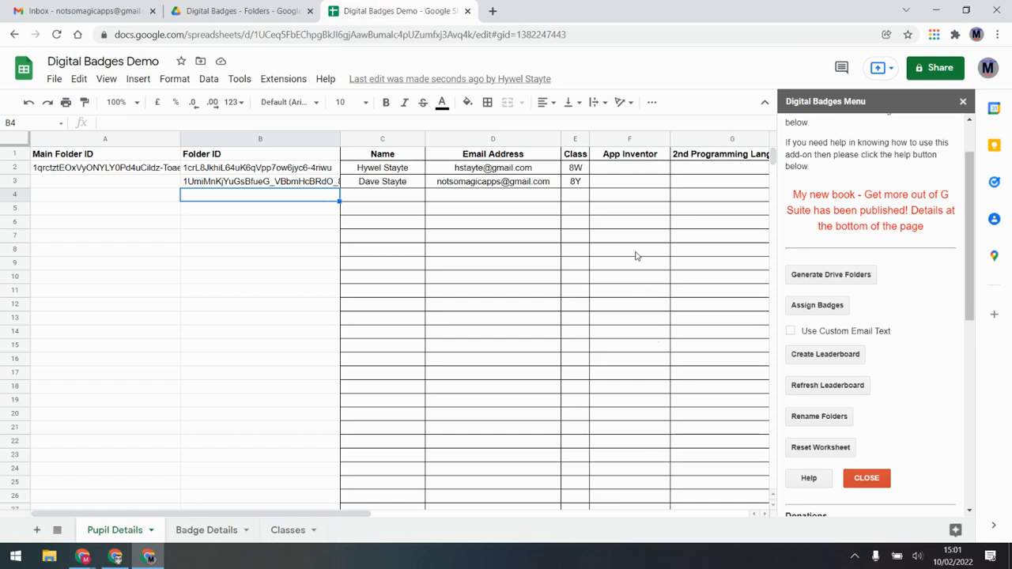
left_click(621, 171)
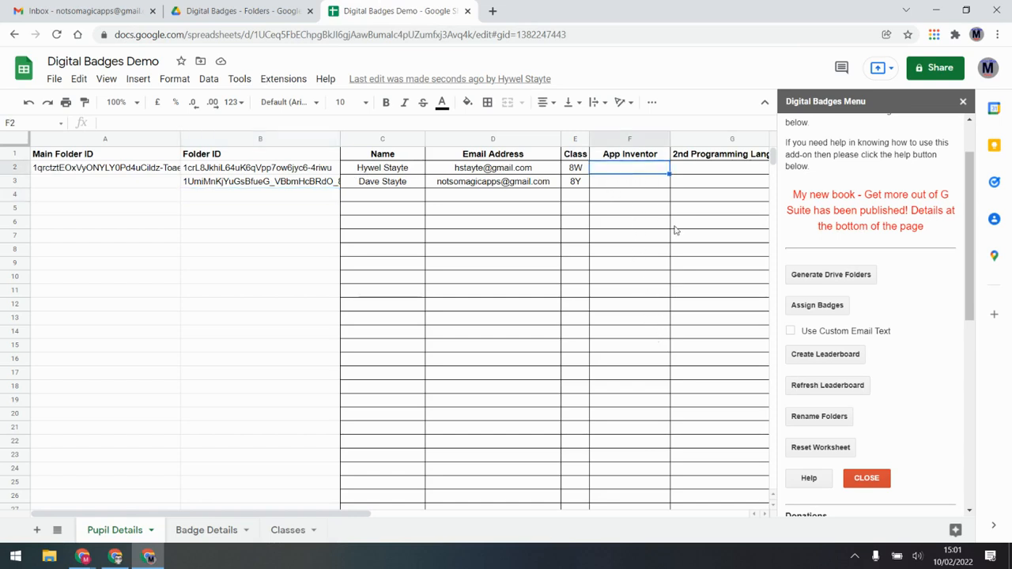
Enter Y for App Inventor in F2 and 2nd Programming Language in G3, then assign the badges
type("Y")
key("Return")
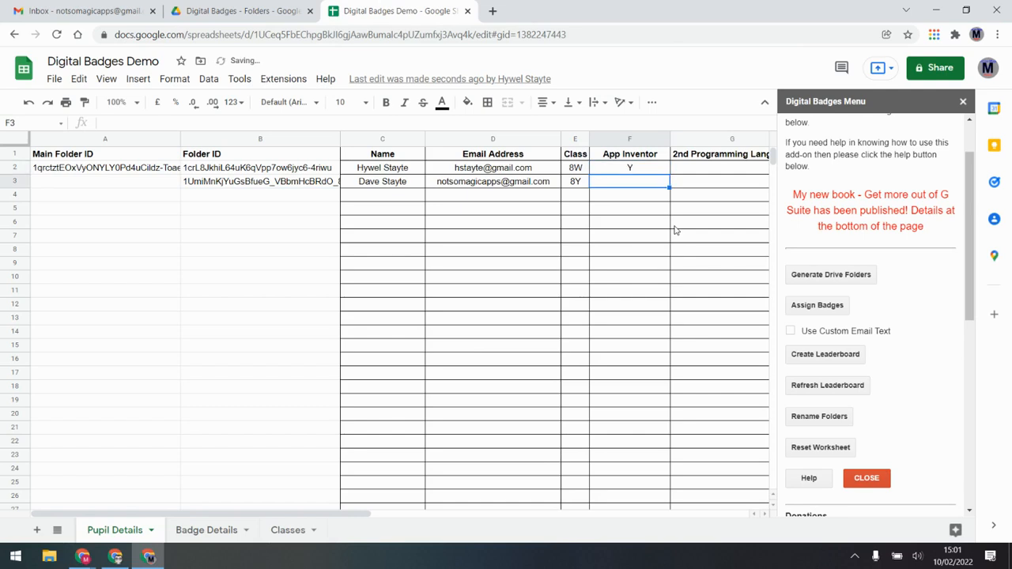
key("Right")
type("Y")
key("Return")
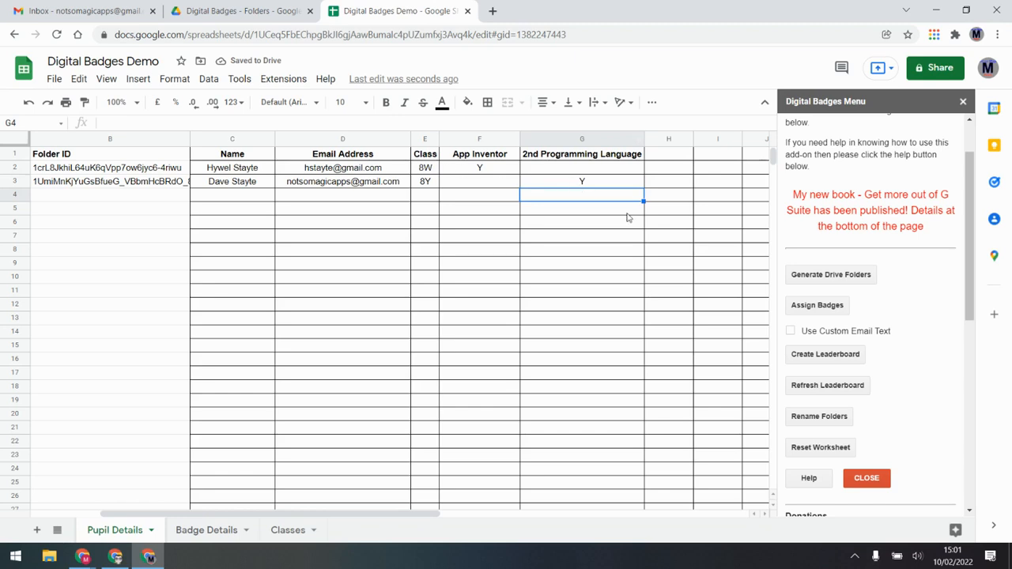
left_click(814, 309)
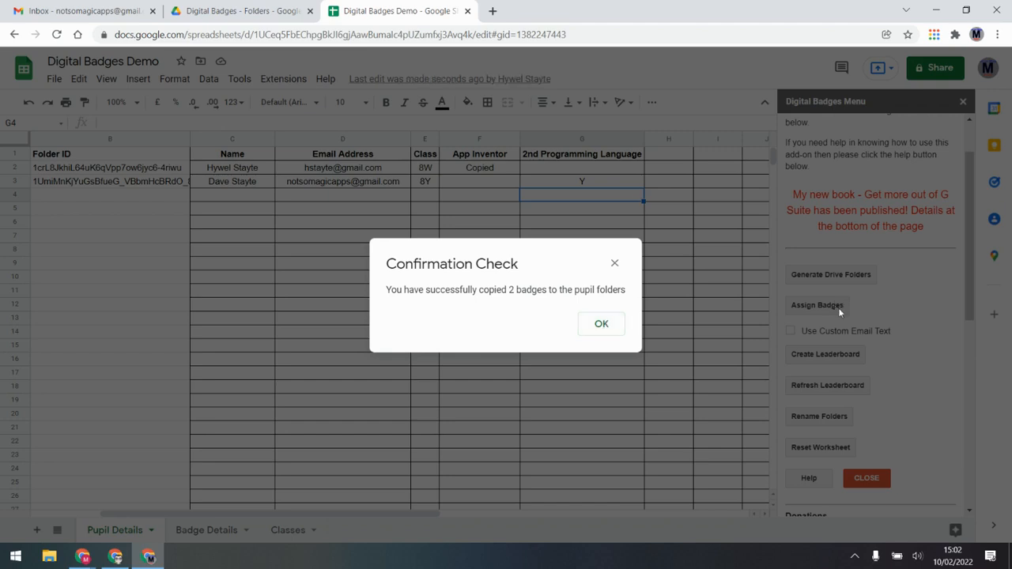
left_click(601, 324)
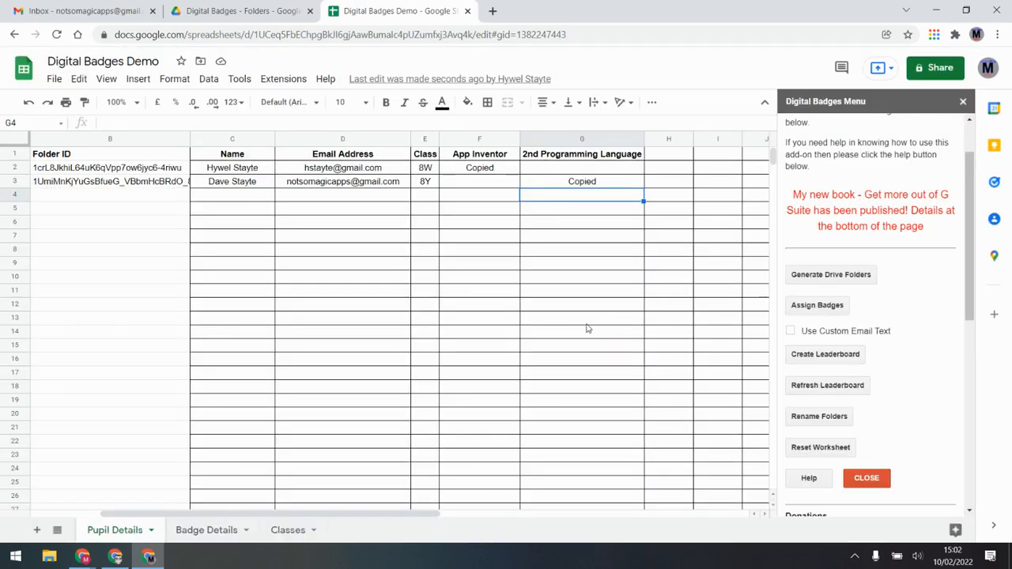
Open the 8W and 8Y folders in Digital Badges - Folders to check each badge image
left_click(242, 9)
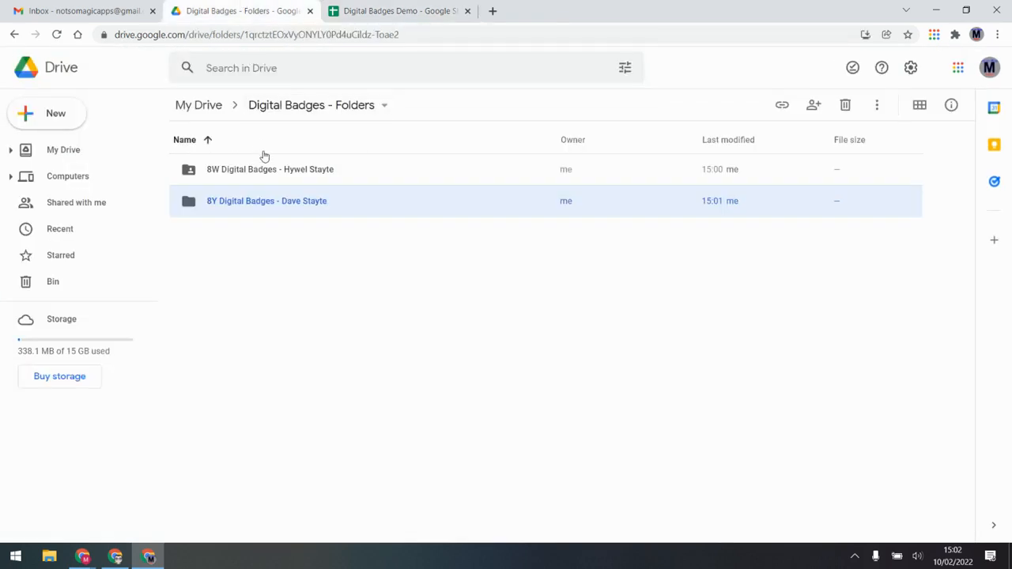
left_click(298, 172)
double_click(298, 172)
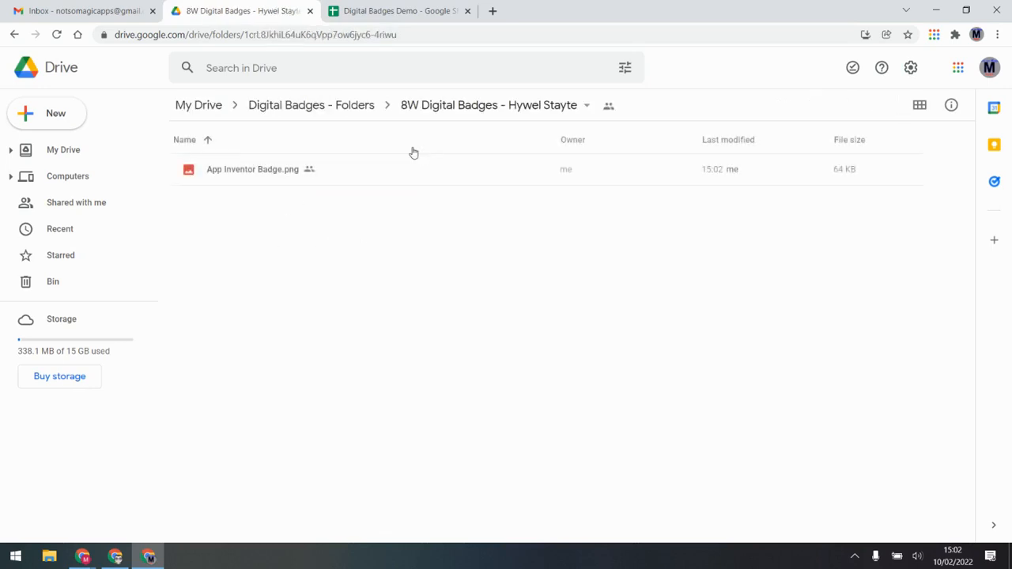
left_click(337, 108)
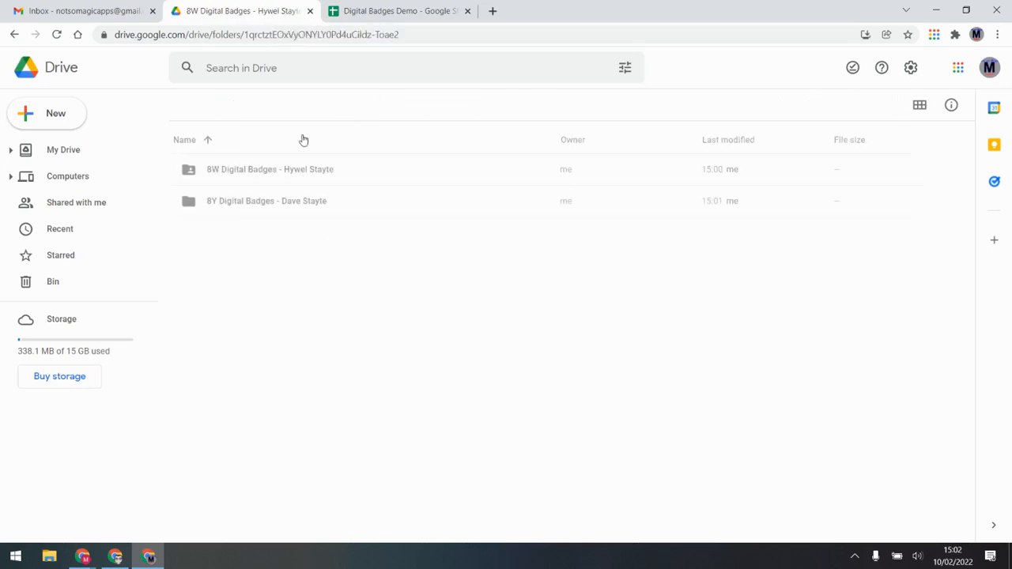
left_click(252, 208)
double_click(253, 208)
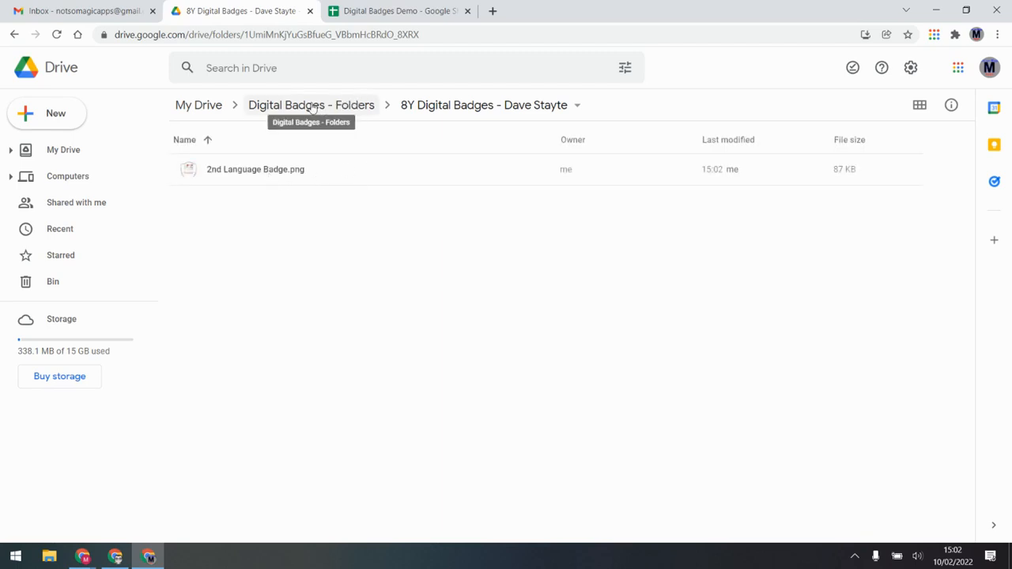
left_click(103, 5)
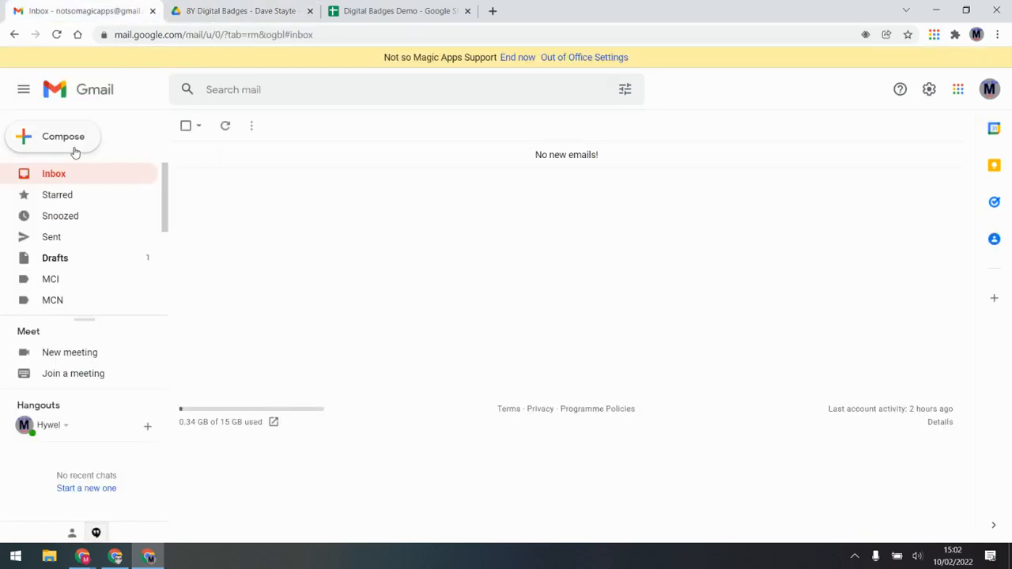
Refresh the inbox, open 'You have been awarded a Digital Badge!' and follow its Drive link
left_click(63, 178)
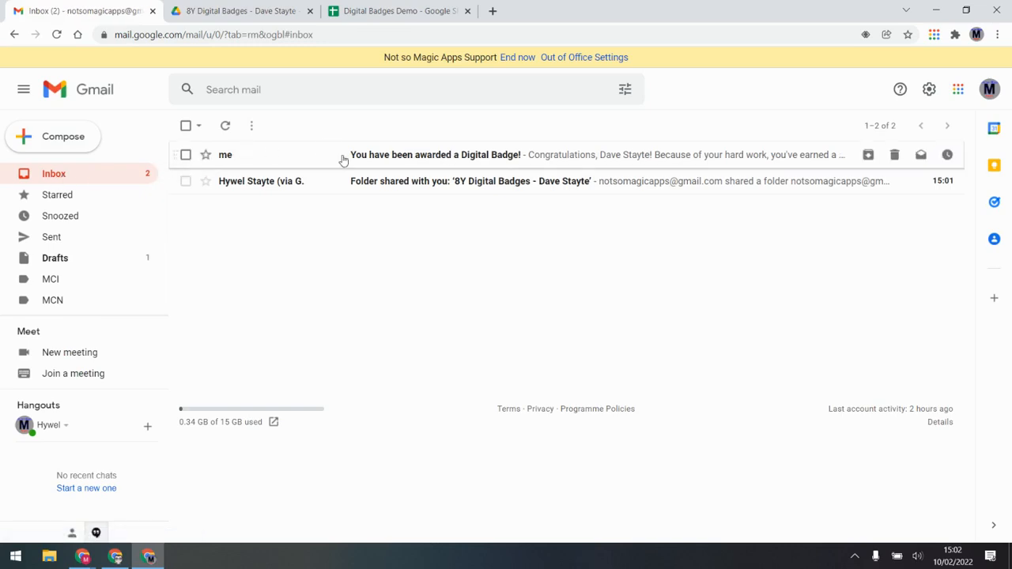
left_click(424, 157)
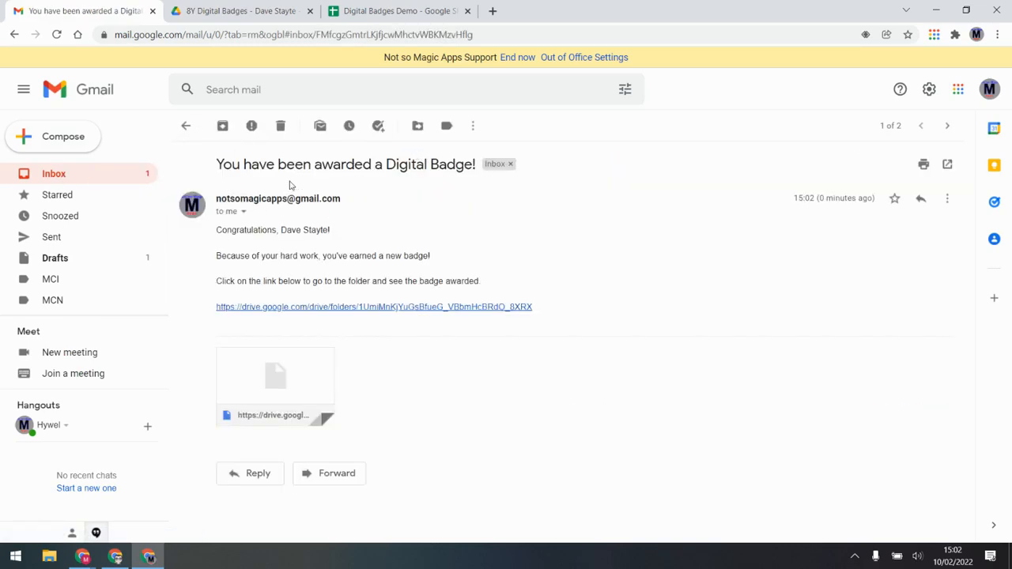
left_click(324, 308)
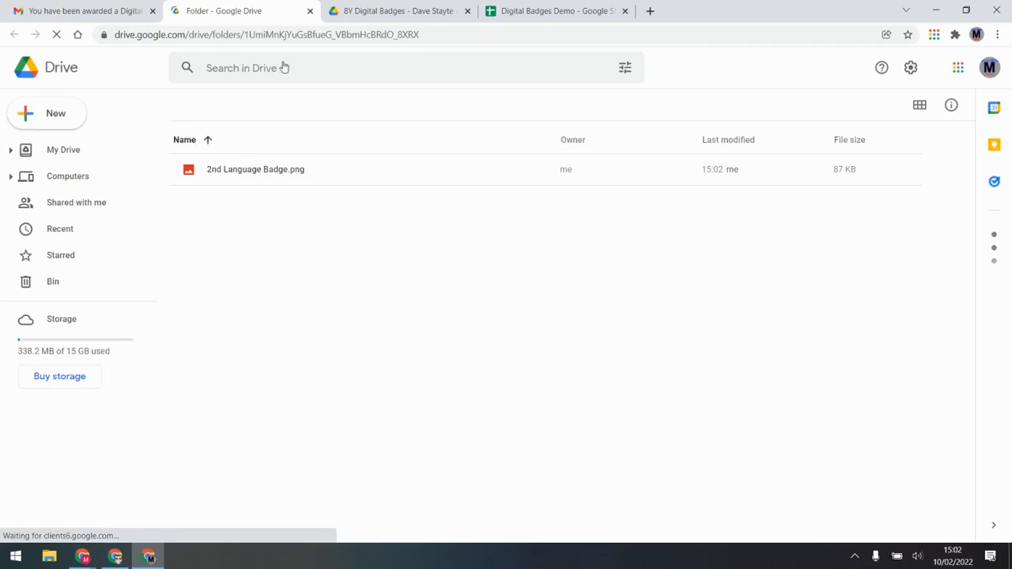
left_click(311, 11)
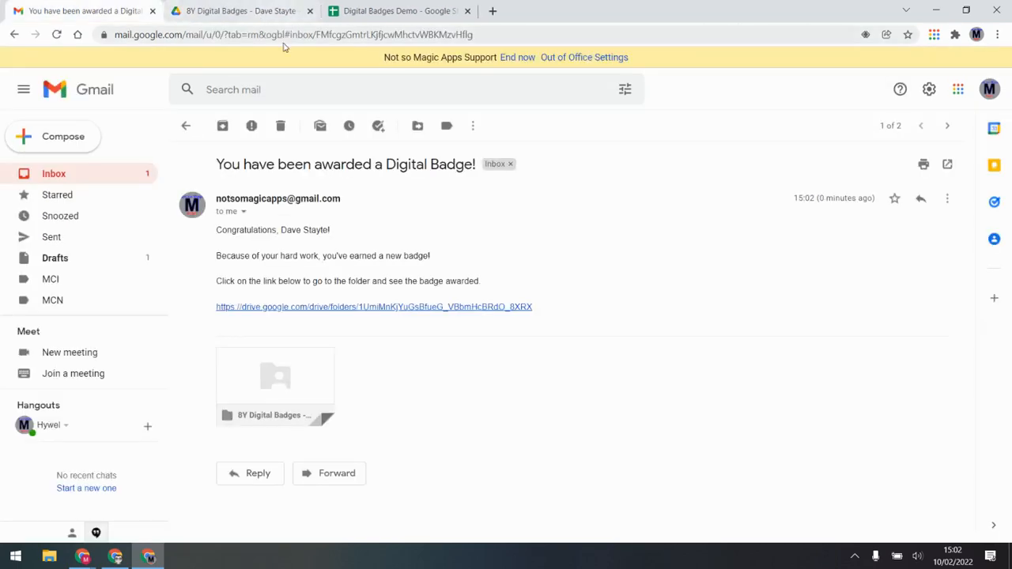
View the 8Y pupil's folder holding 2nd Language Badge.png, then go back to Digital Badges Demo
left_click(249, 11)
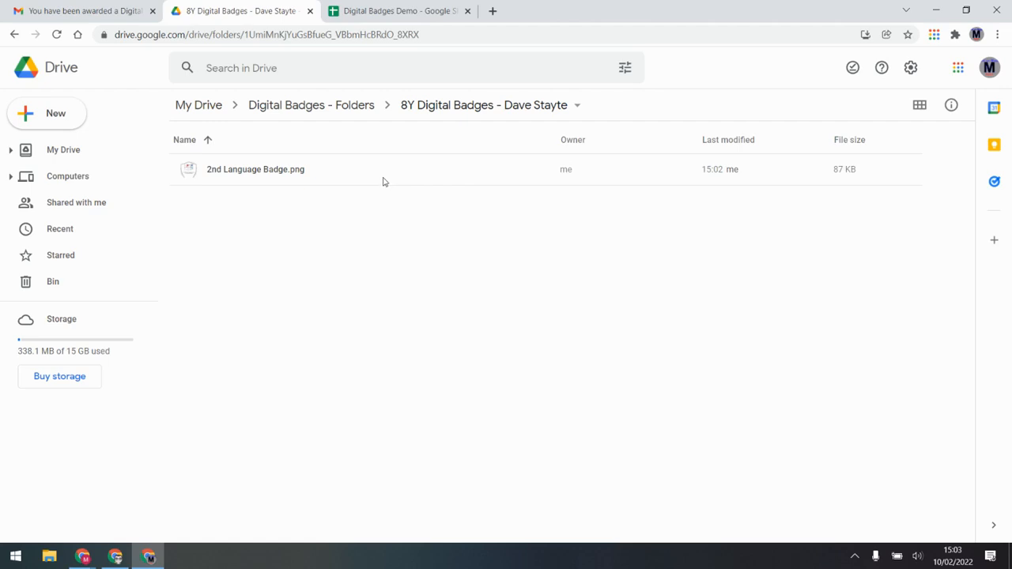
left_click(395, 9)
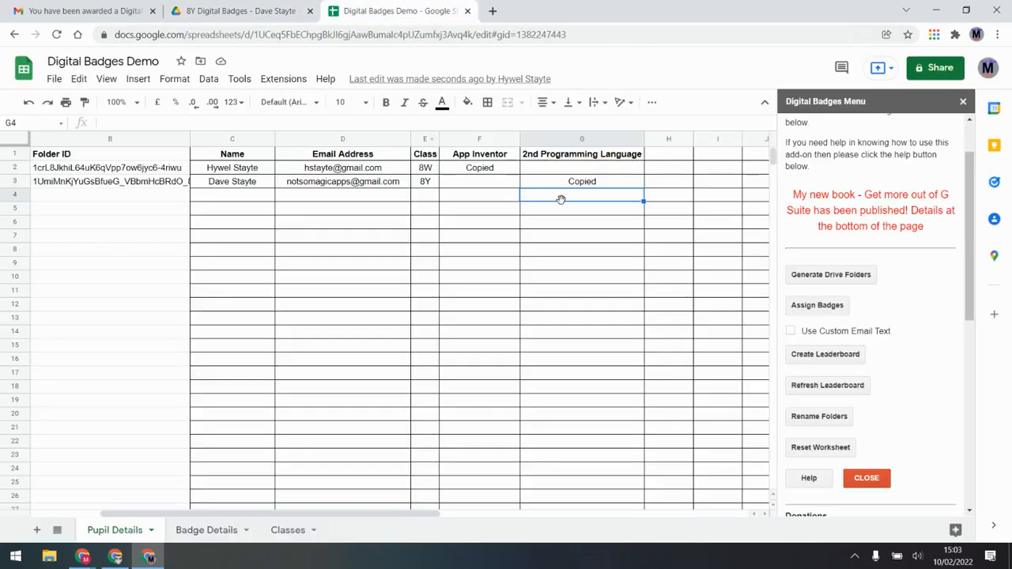
On Badge Details, set email text 'Well done on your new badge' and subject 'New Badge'
left_click(204, 532)
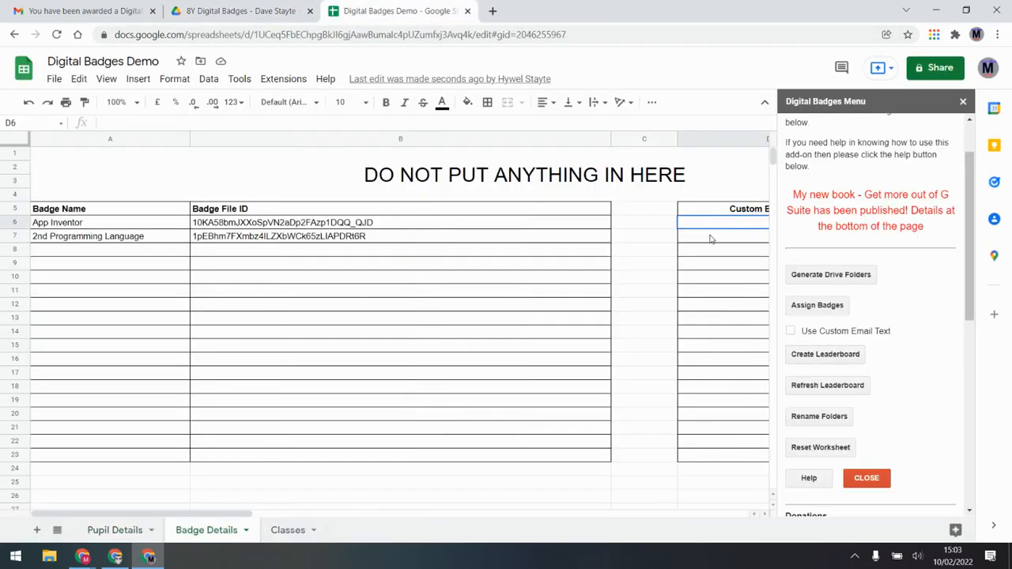
left_click_drag(232, 519, 378, 516)
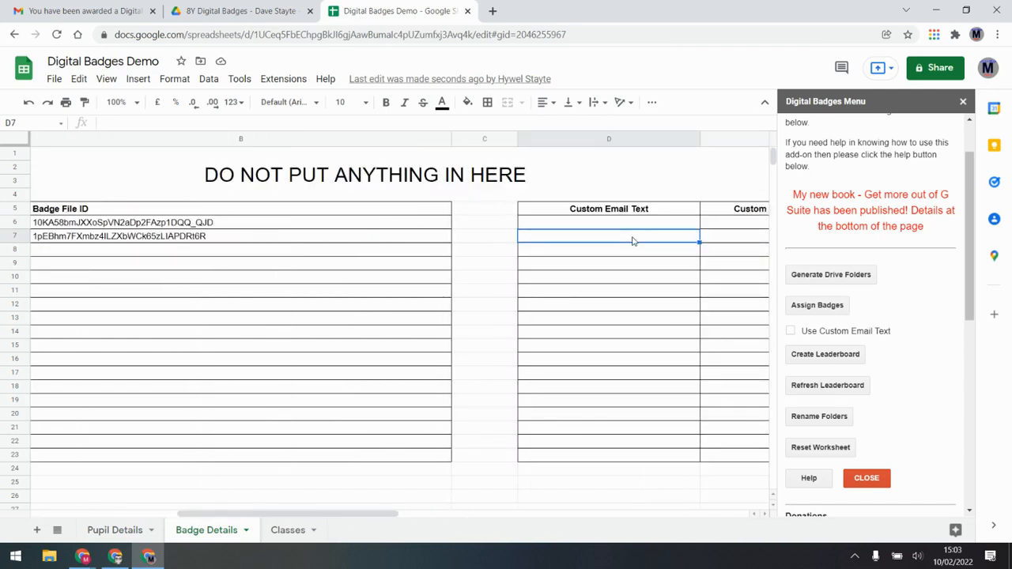
type("Well done ")
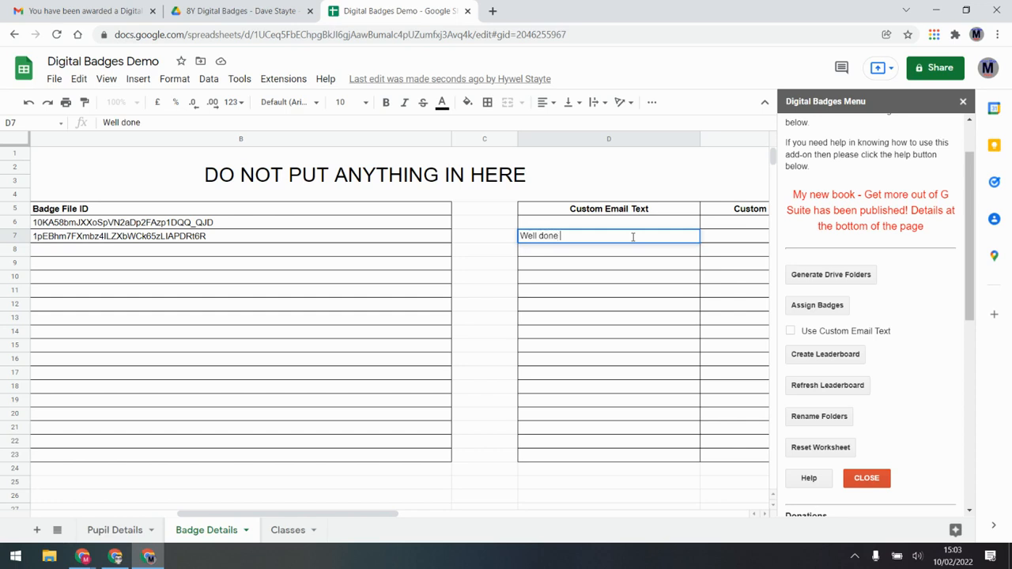
type("on your new badge")
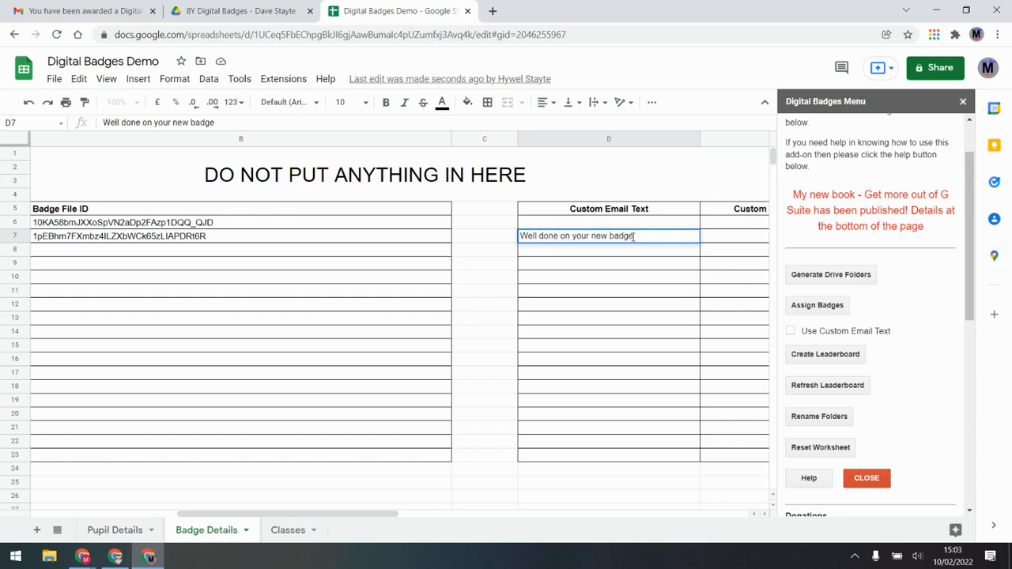
left_click(722, 243)
type("New Badge")
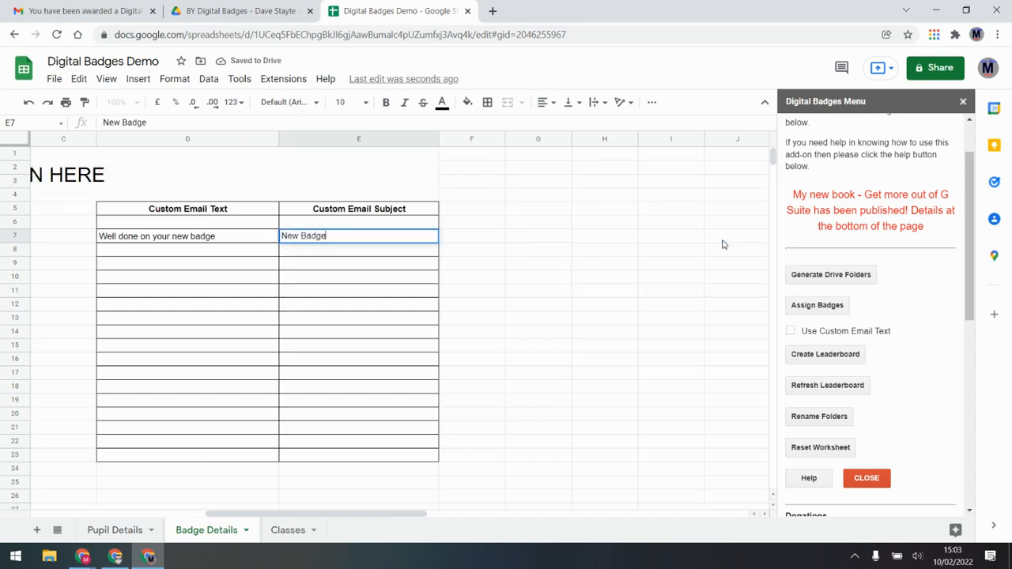
key("Return")
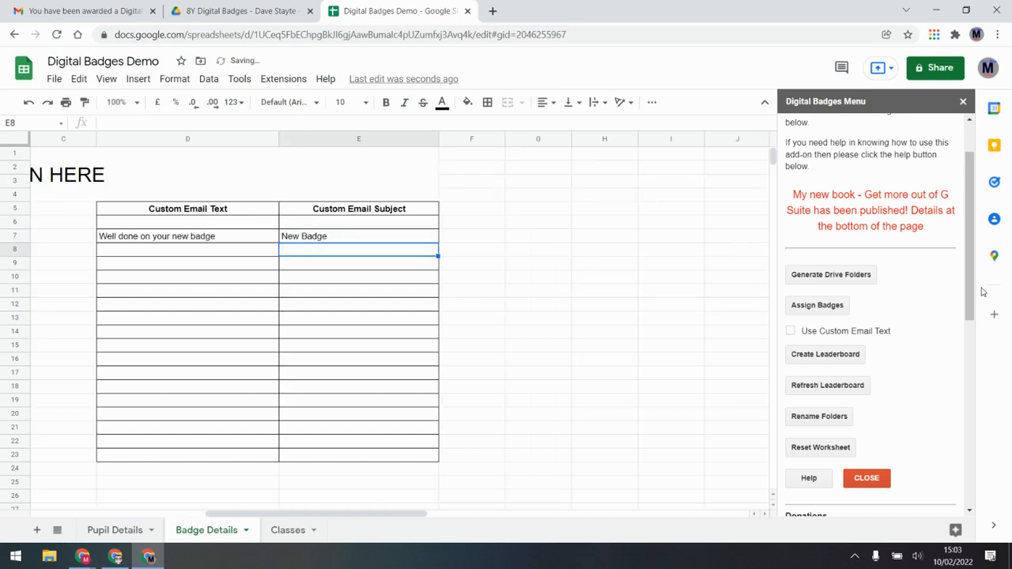
Open the Magic Digital Badges User Manual in a new tab from the add-on's Help
scroll(972, 230, "up", 1)
scroll(973, 229, "down", 7)
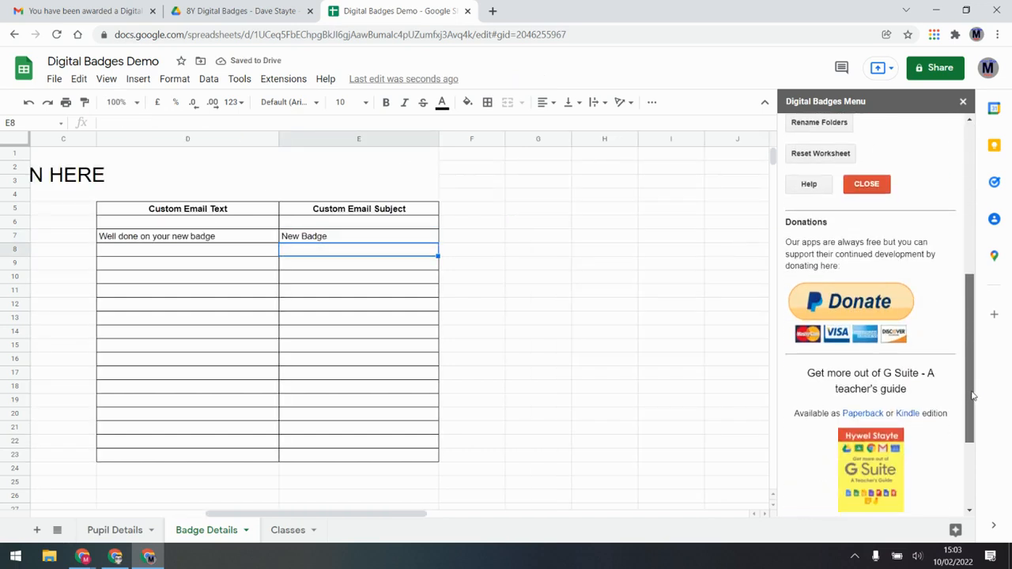
scroll(944, 510, "up", 6)
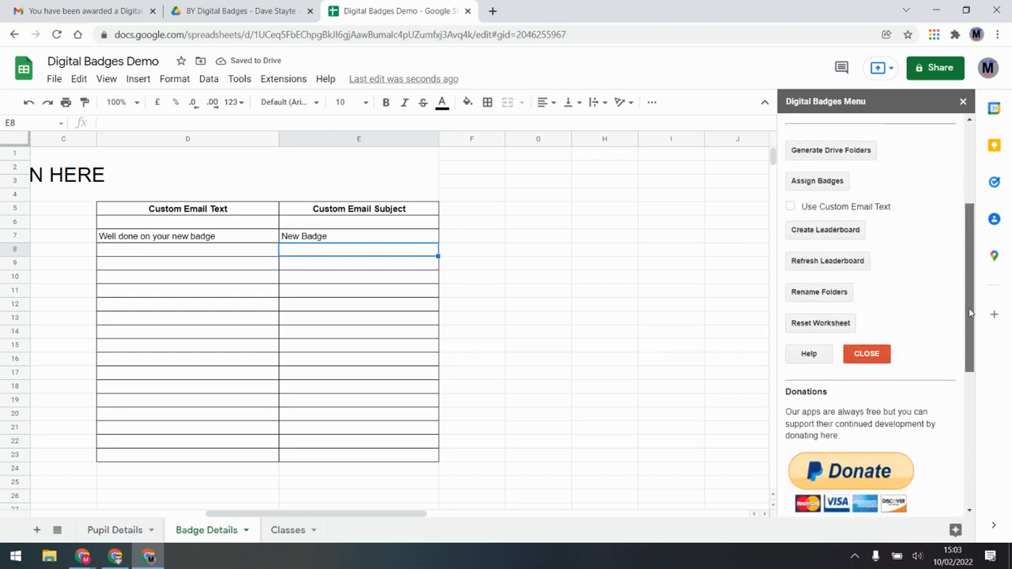
left_click(809, 455)
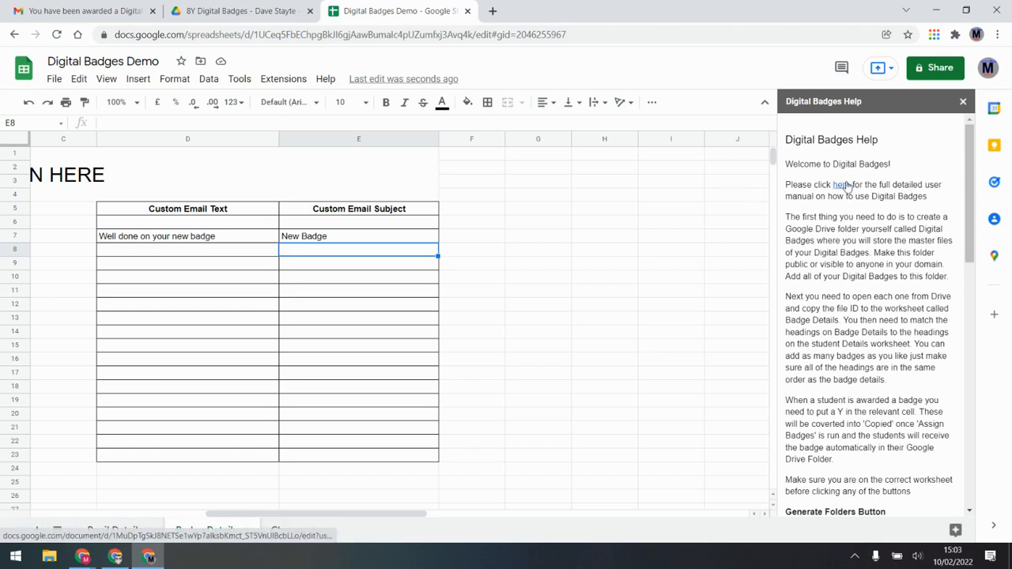
right_click(846, 189)
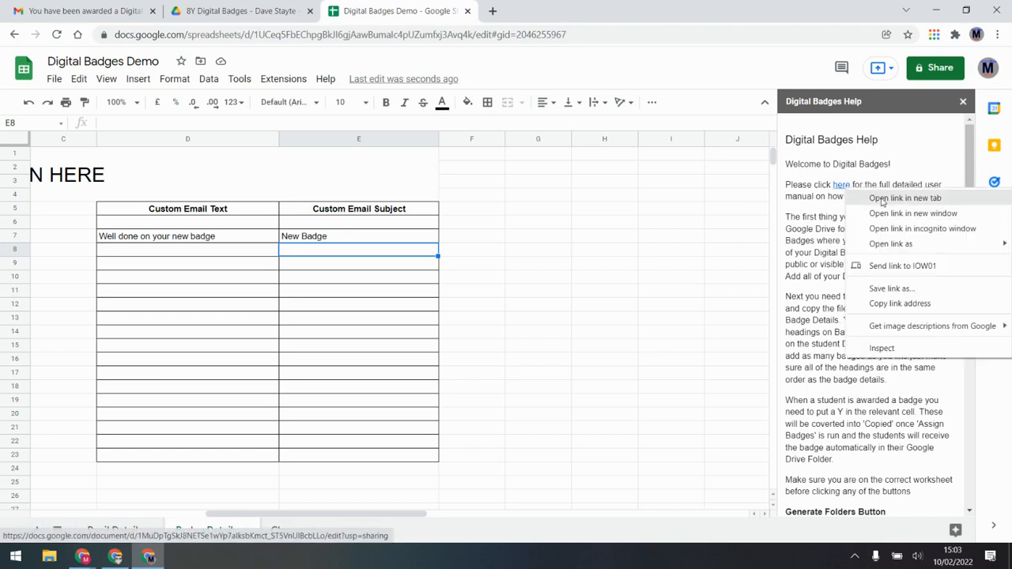
left_click(903, 135)
left_click(510, 13)
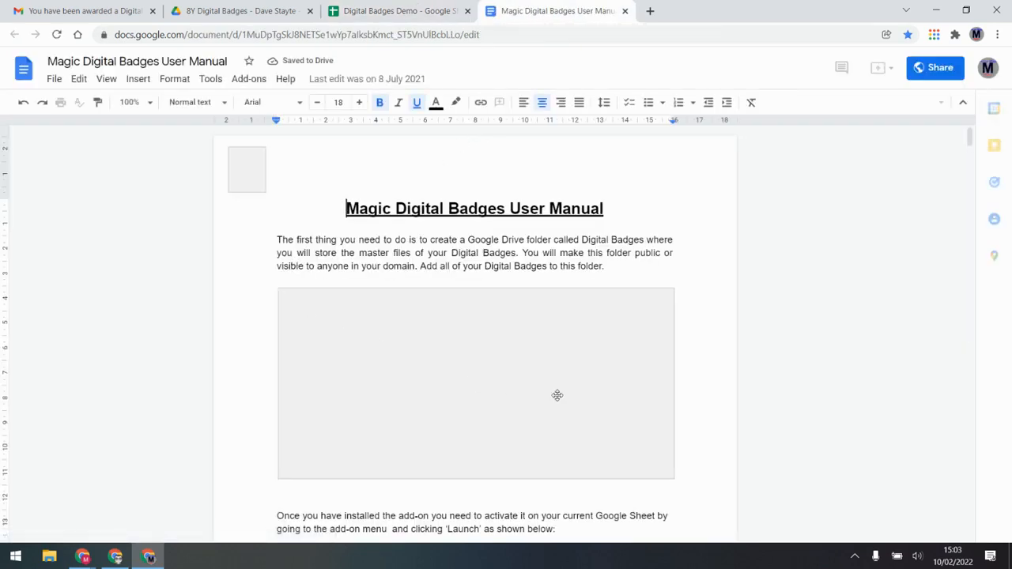
Find the manual's Use Custom Email Text section and highlight the ${URL} and ${Name} placeholders
scroll(362, 248, "down", 1)
scroll(362, 246, "down", 15)
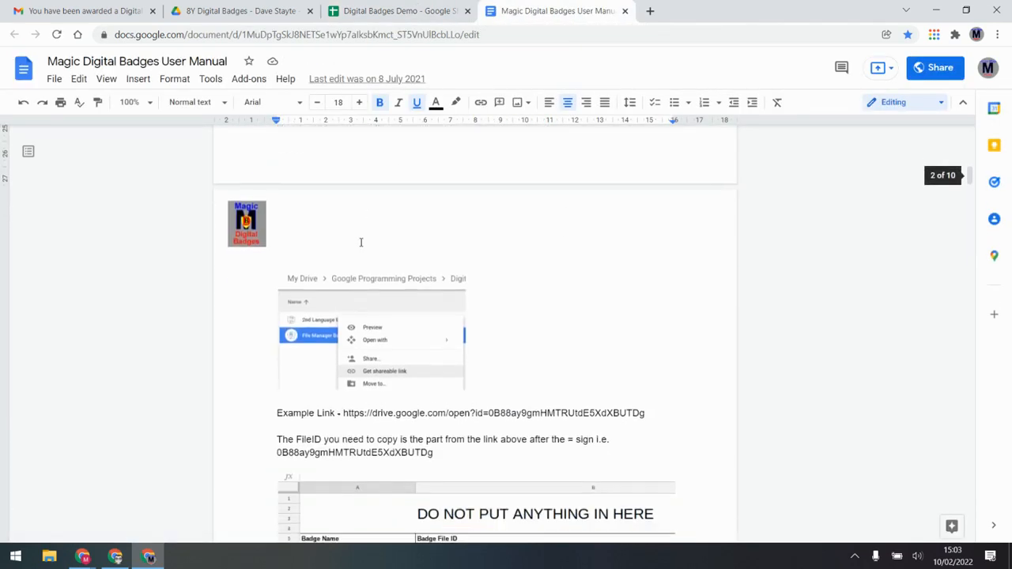
scroll(360, 241, "down", 20)
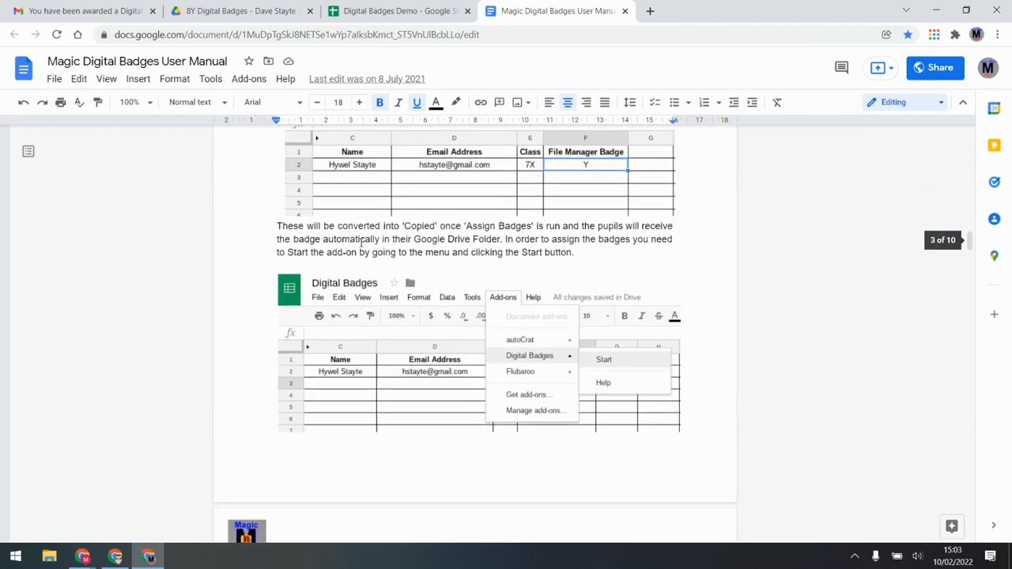
scroll(361, 246, "up", 5)
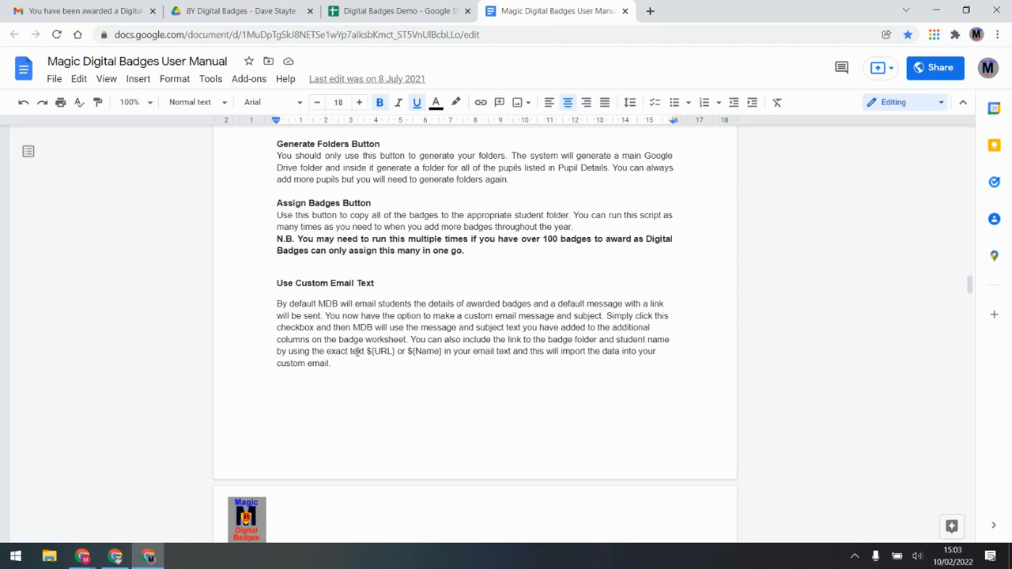
left_click_drag(368, 350, 440, 360)
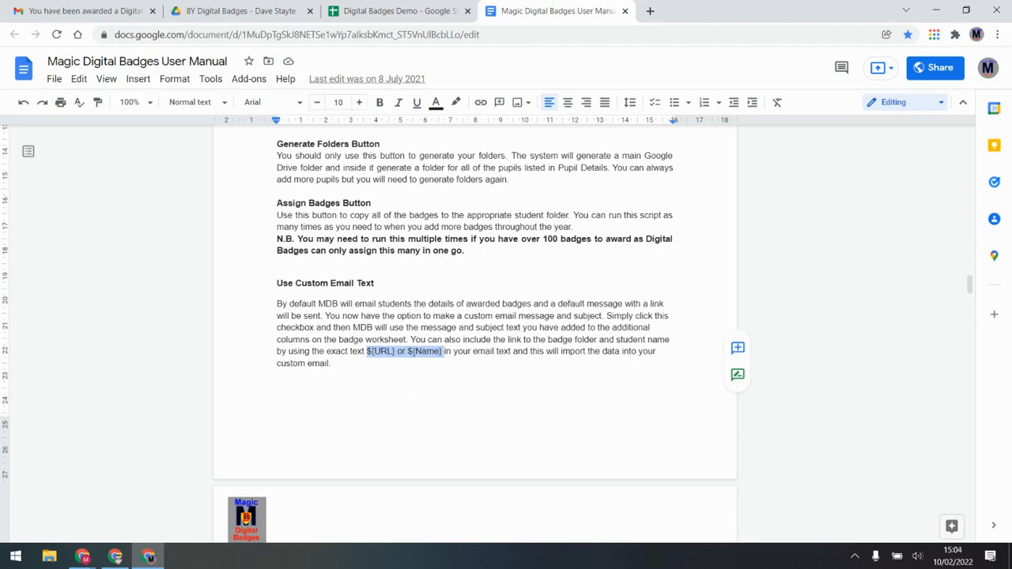
left_click(434, 352)
left_click_drag(444, 351, 368, 352)
key("ctrl+c")
left_click(419, 11)
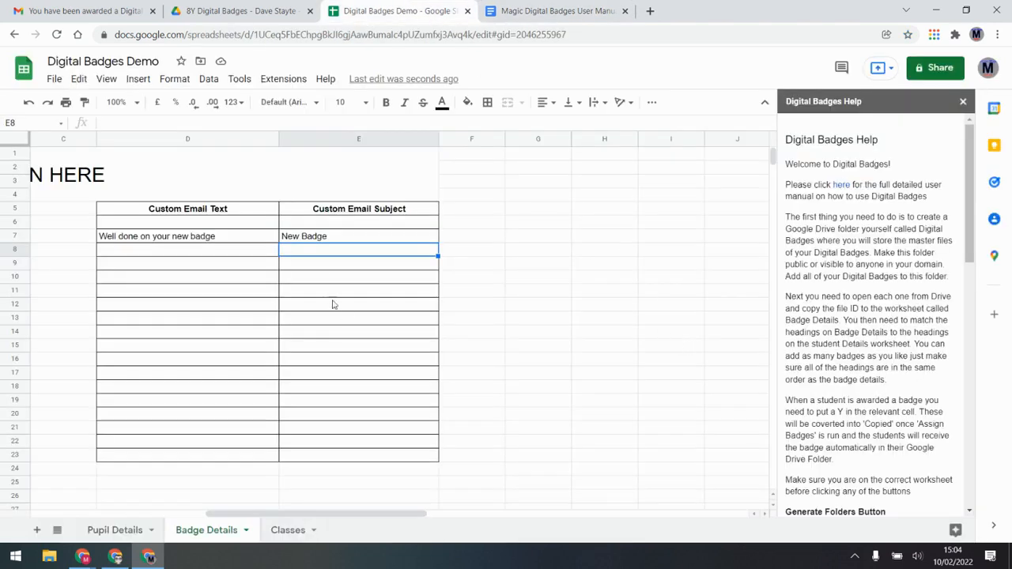
Paste the placeholders into D7, making it 'Well done on your new badge ${Name}.' / 'Here is the link - ${URL}'
left_click(225, 236)
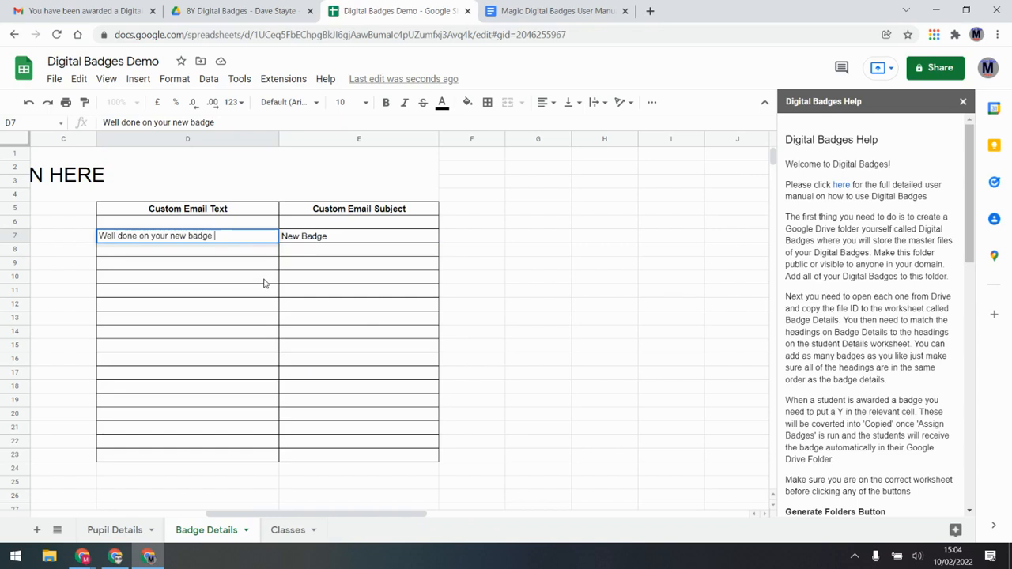
key("ctrl+v")
left_click_drag(255, 236, 218, 234)
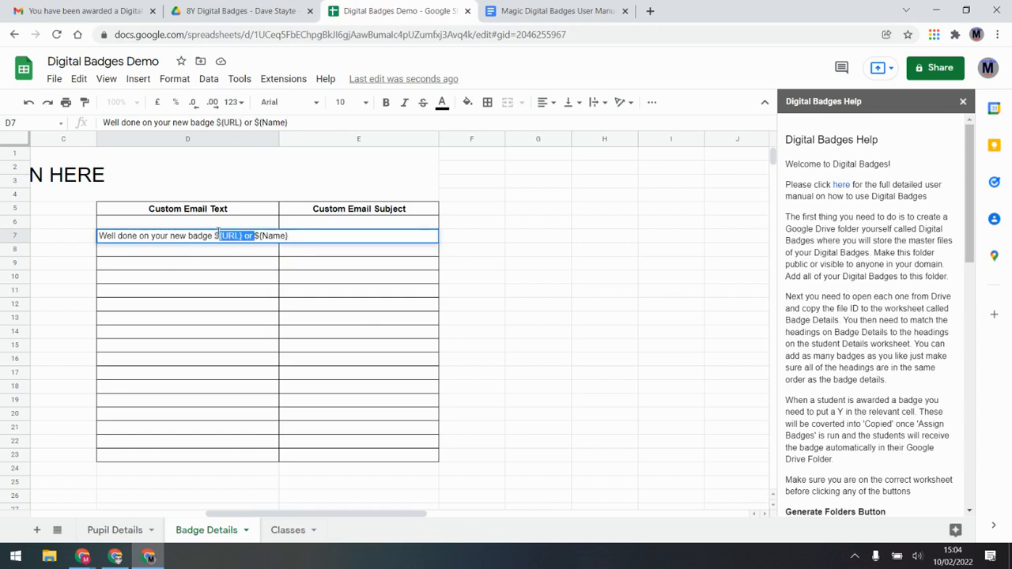
key("BackSpace")
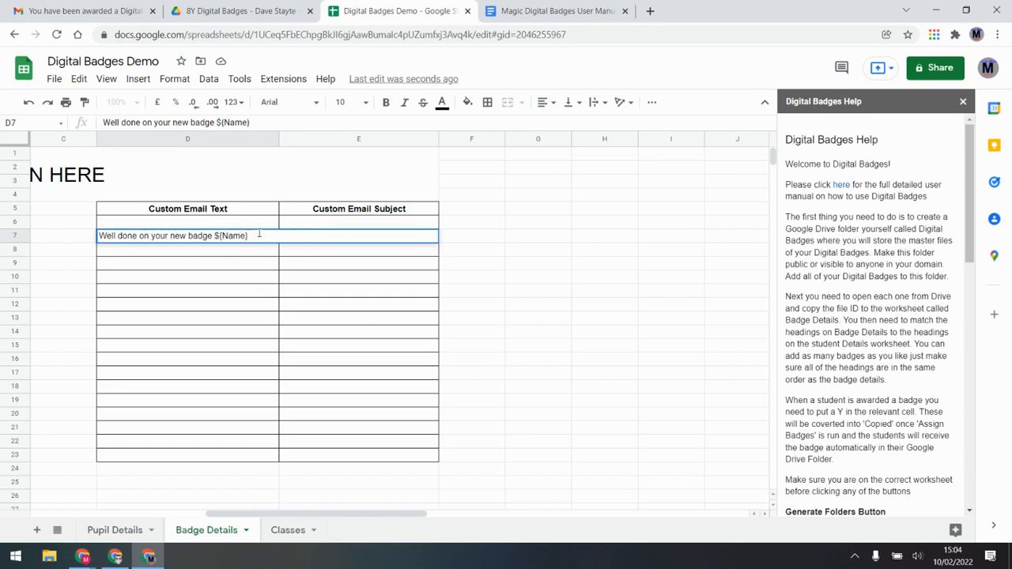
type(".")
key("alt+Return")
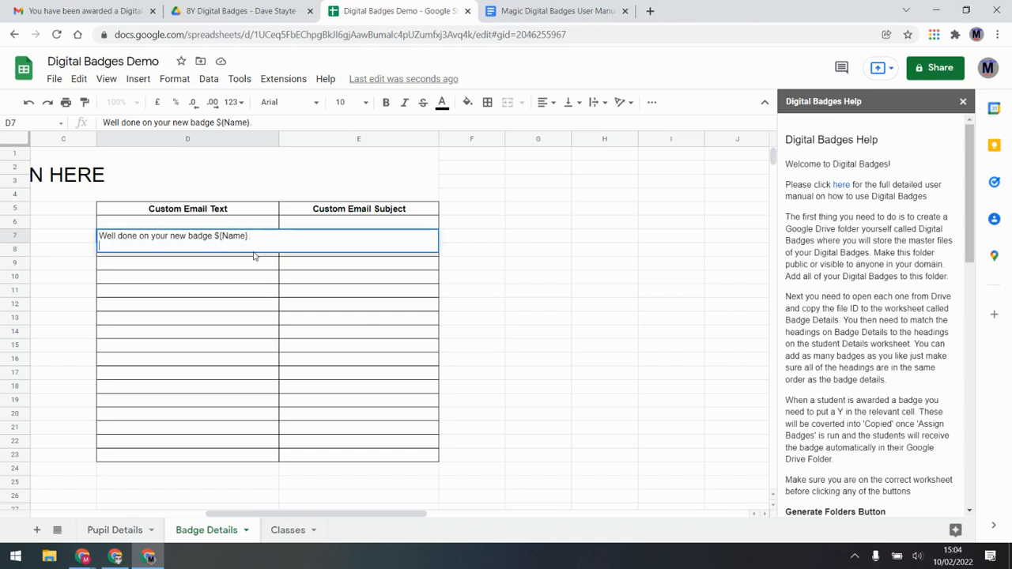
type("Here is the link - ${URL} or")
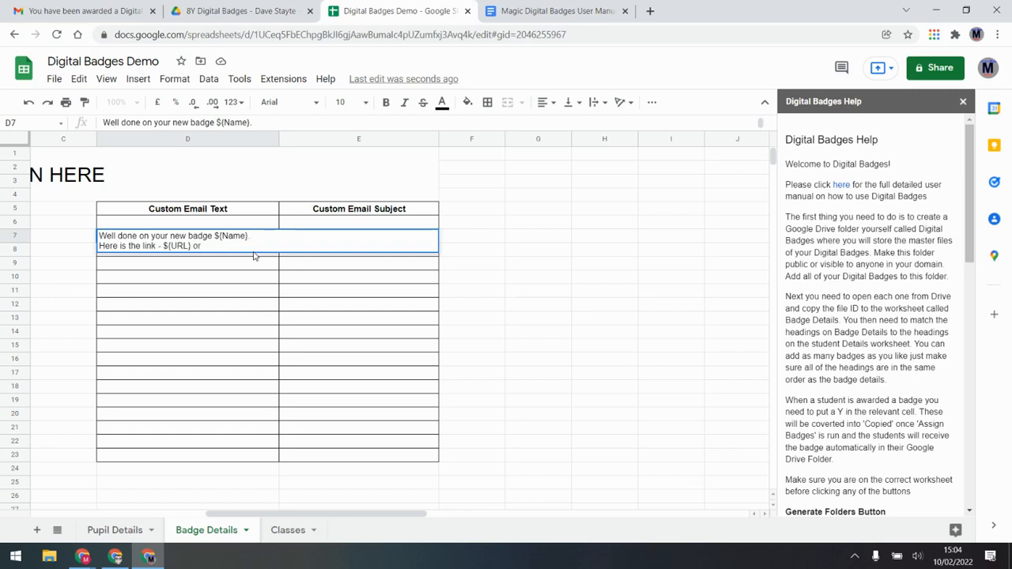
key("Return")
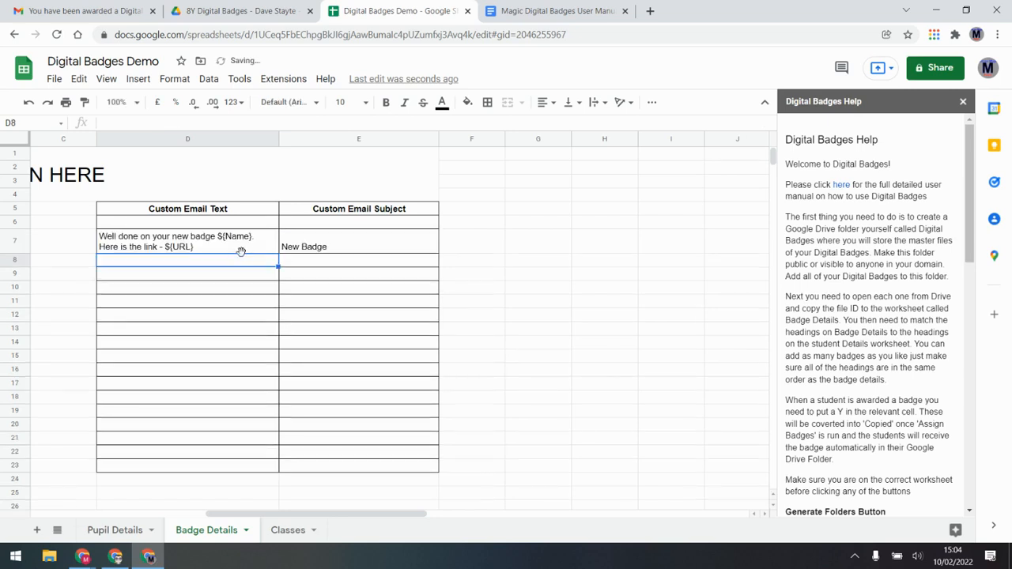
left_click_drag(297, 515, 162, 516)
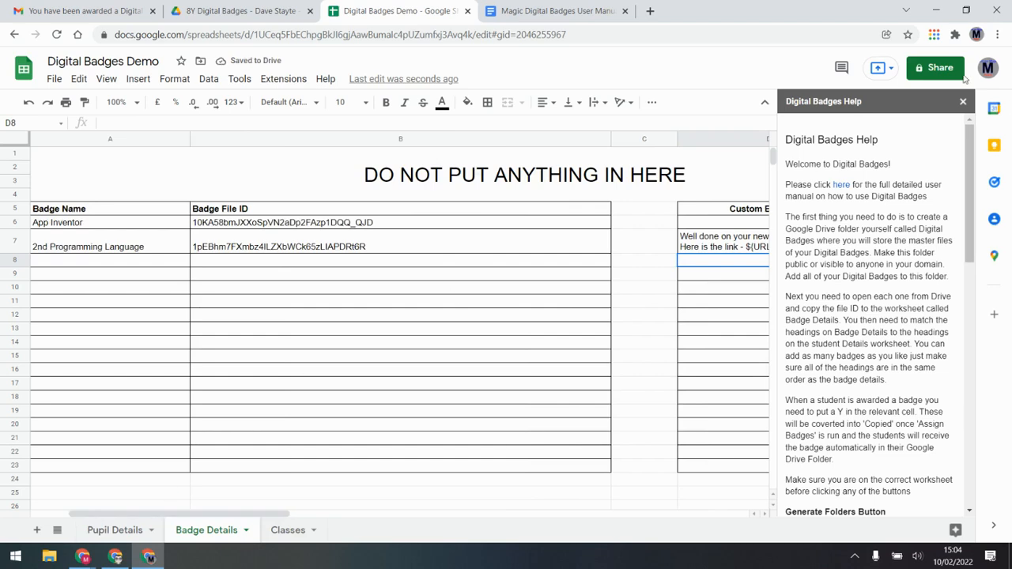
Close the help sidebar and turn on Use Custom Email Text
scroll(850, 397, "down", 3)
scroll(849, 397, "down", 5)
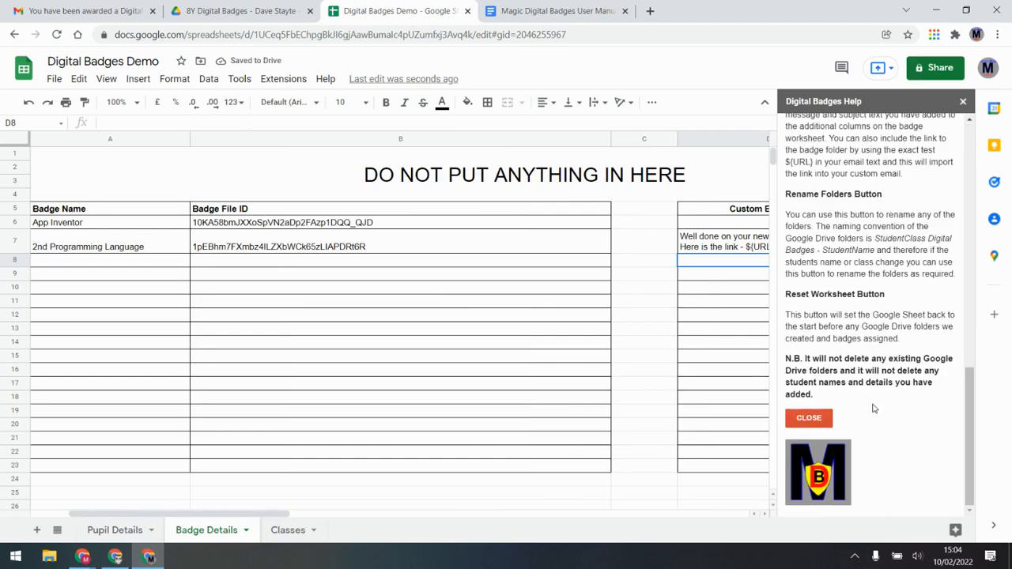
left_click(823, 423)
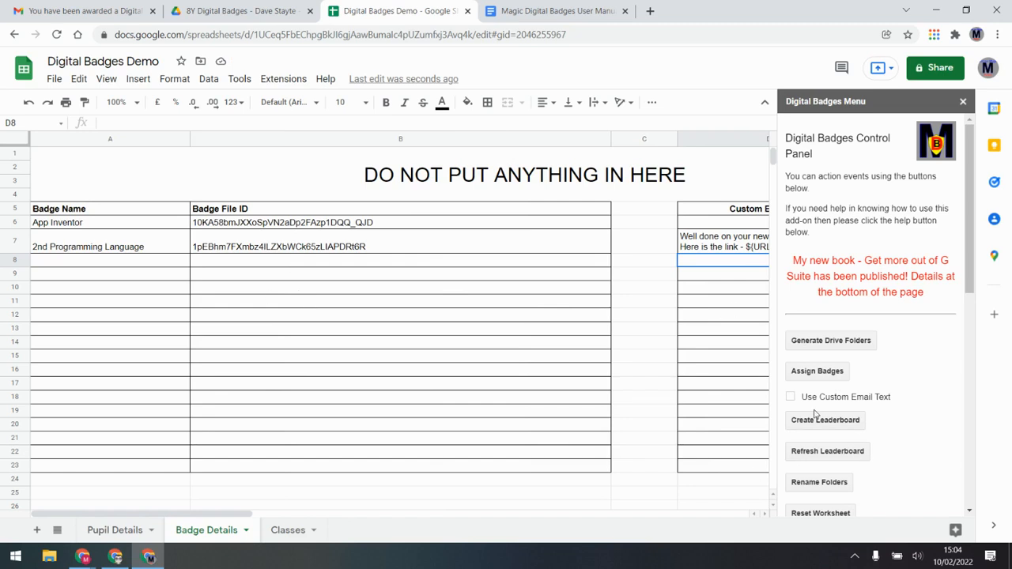
left_click(790, 397)
Mark the 8Y pupil's App Inventor badge Y in F3 on Pupil Details and run Assign Badges
left_click(115, 530)
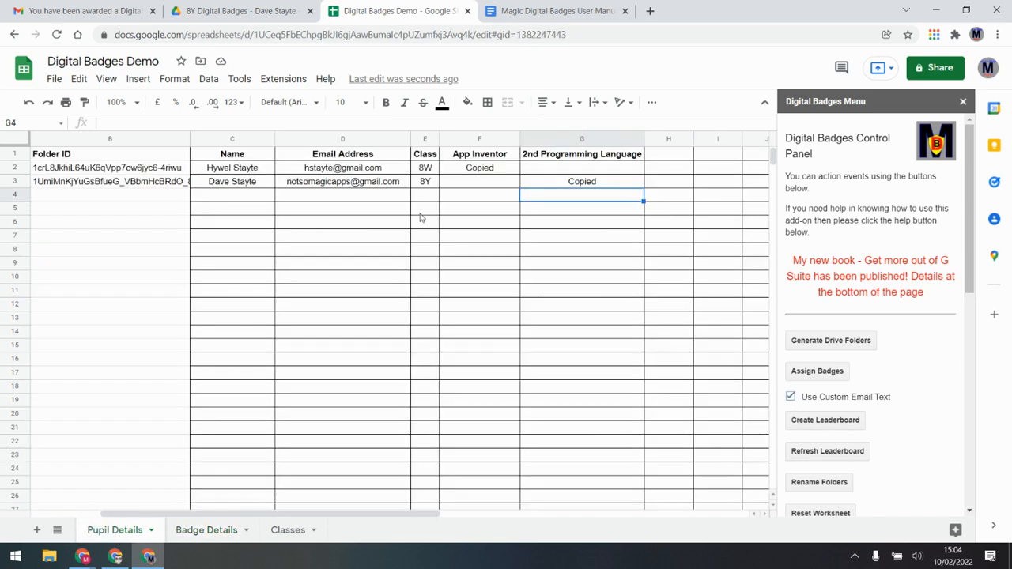
left_click(484, 183)
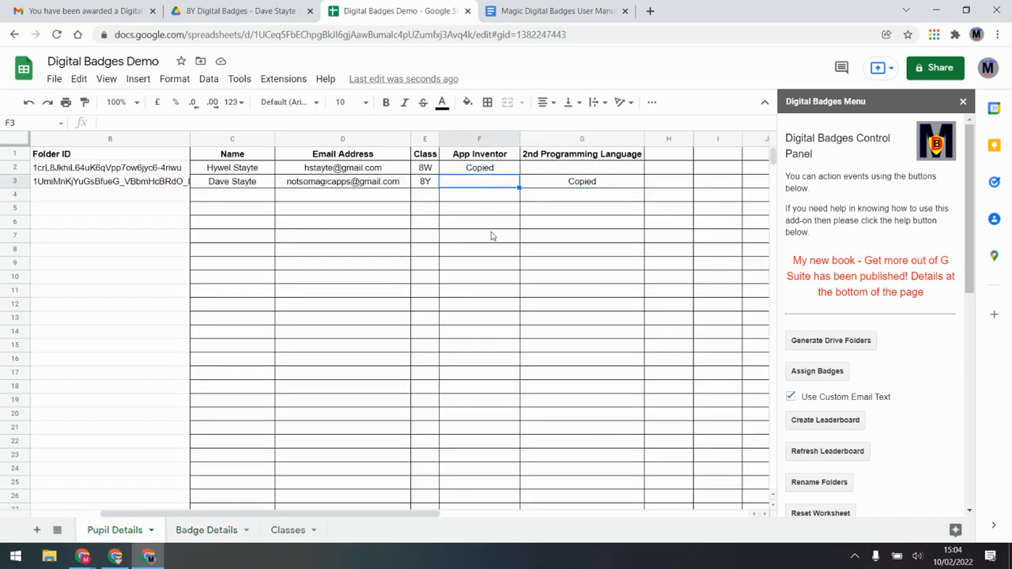
type("Y")
left_click(486, 224)
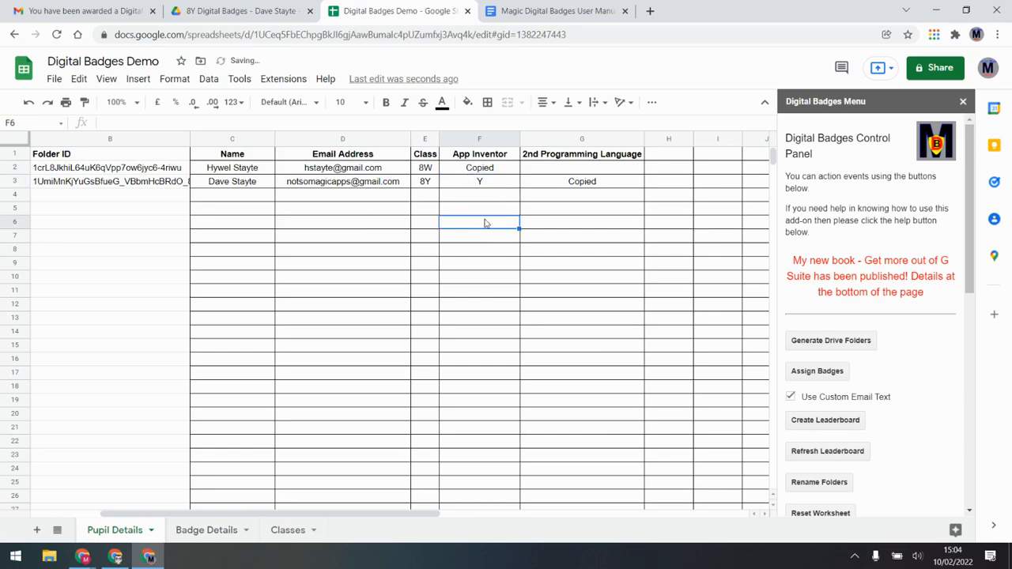
left_click(818, 371)
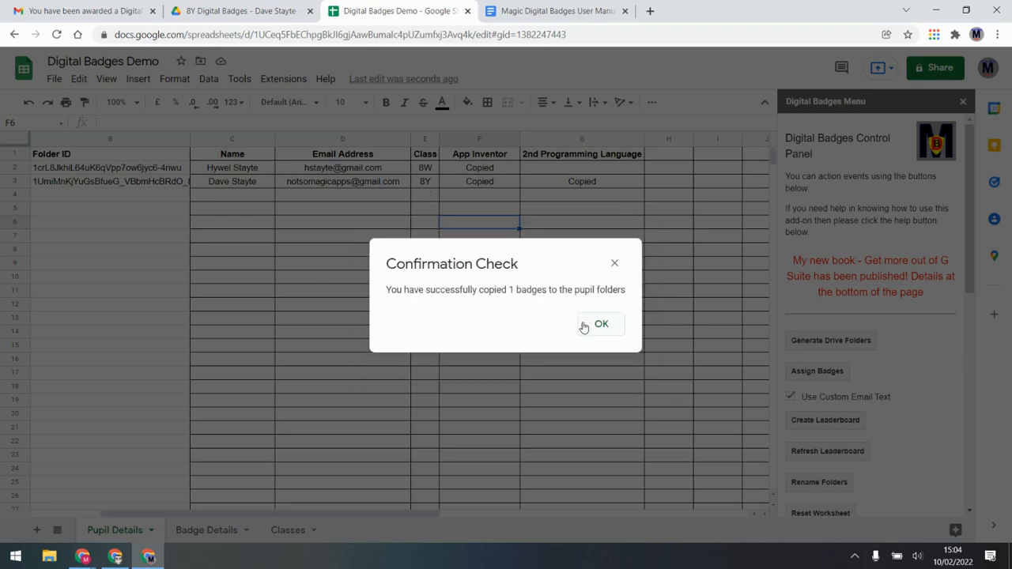
Confirm the badge copy, then open the newest message in the Gmail inbox
left_click(600, 324)
left_click(83, 11)
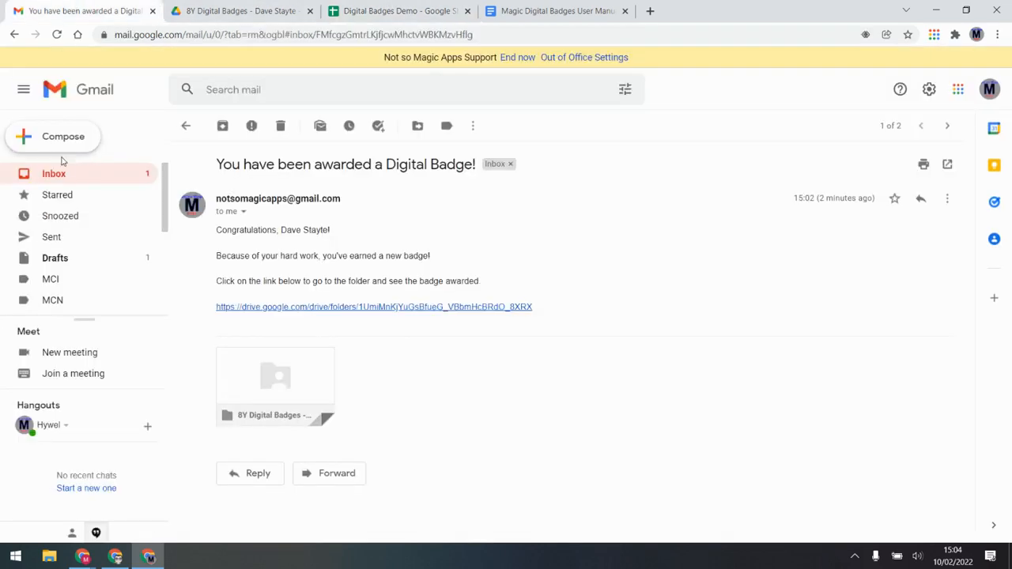
left_click(55, 177)
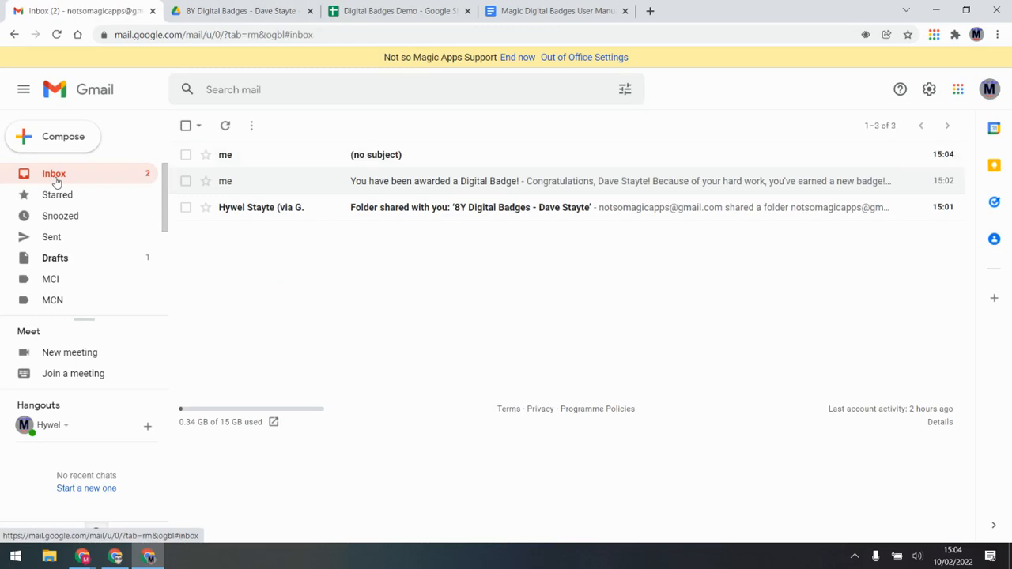
left_click(373, 156)
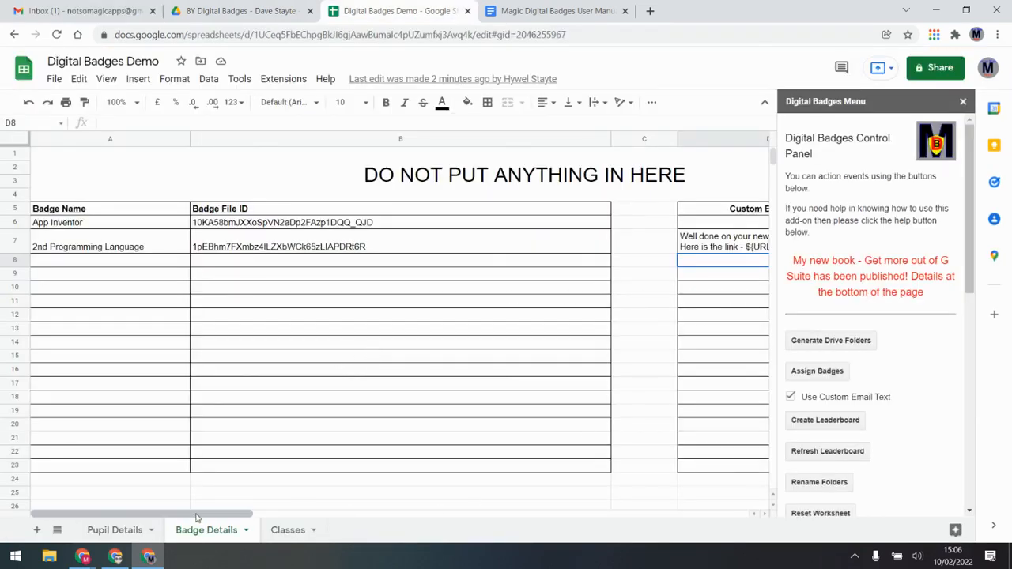
Inspect the 2nd Programming Language row and the empty email text and subject cells on Badge Details
left_click_drag(115, 249, 715, 253)
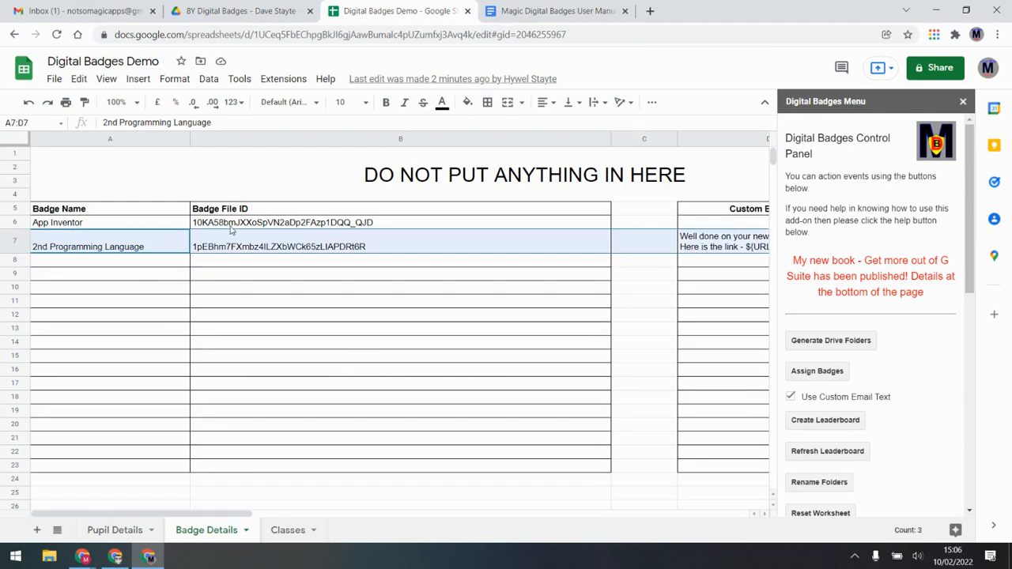
left_click(755, 226)
key("Right")
key("Right")
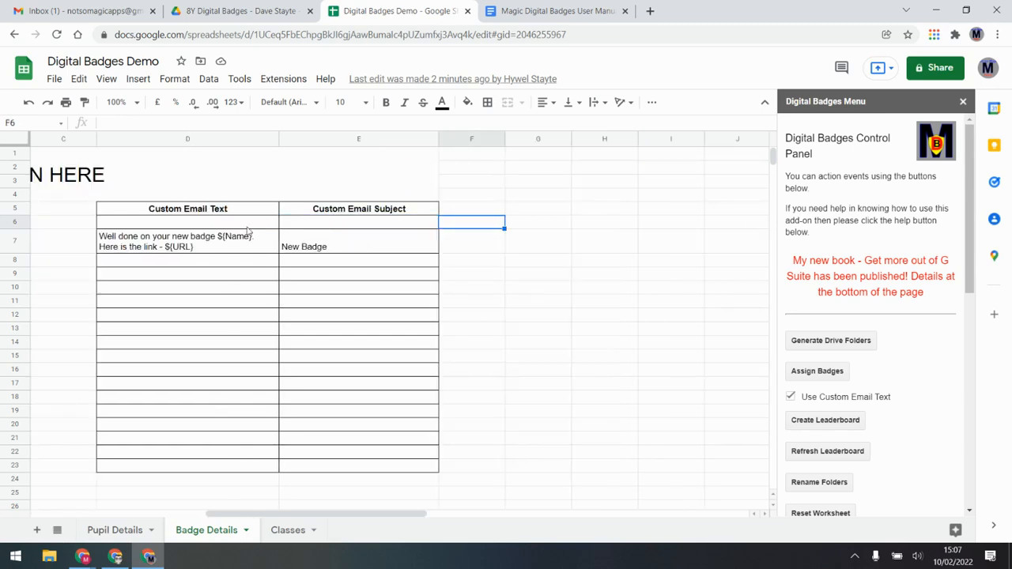
left_click_drag(265, 224, 329, 225)
key("Left")
key("Left")
key("Left")
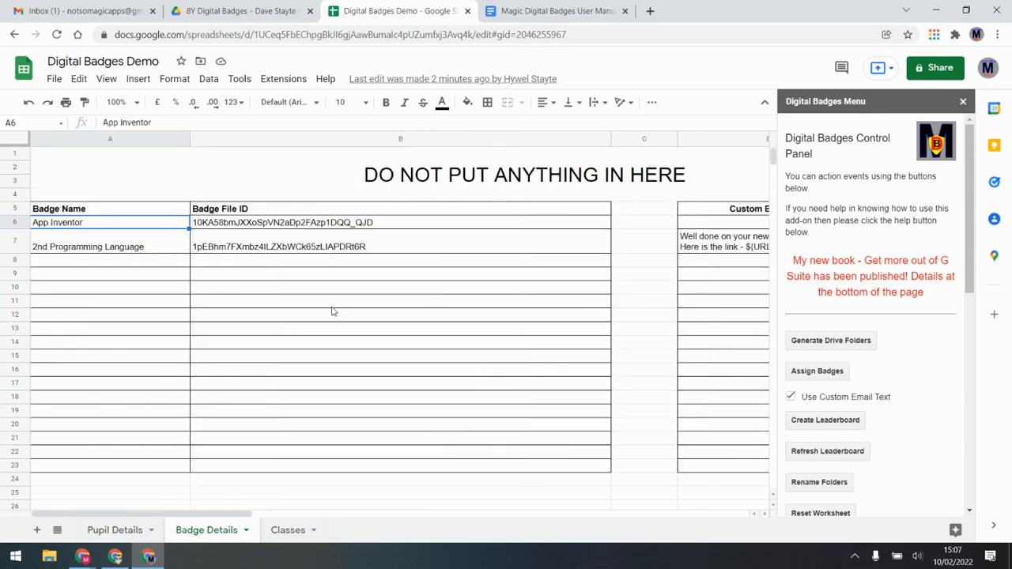
On Pupil Details, replace Copied with Y in the 8Y pupil's G3 cell
left_click(114, 530)
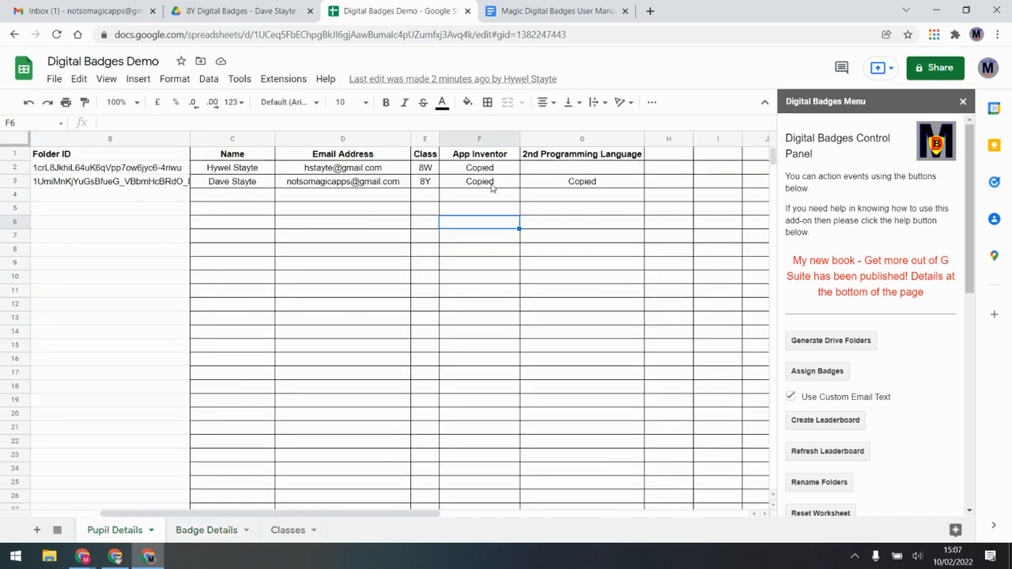
left_click(206, 530)
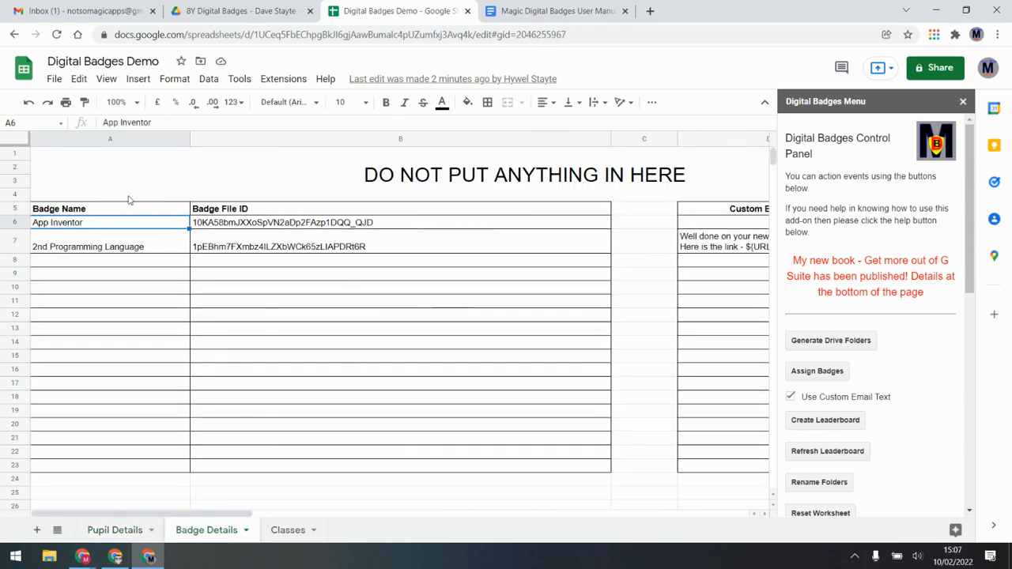
left_click(122, 531)
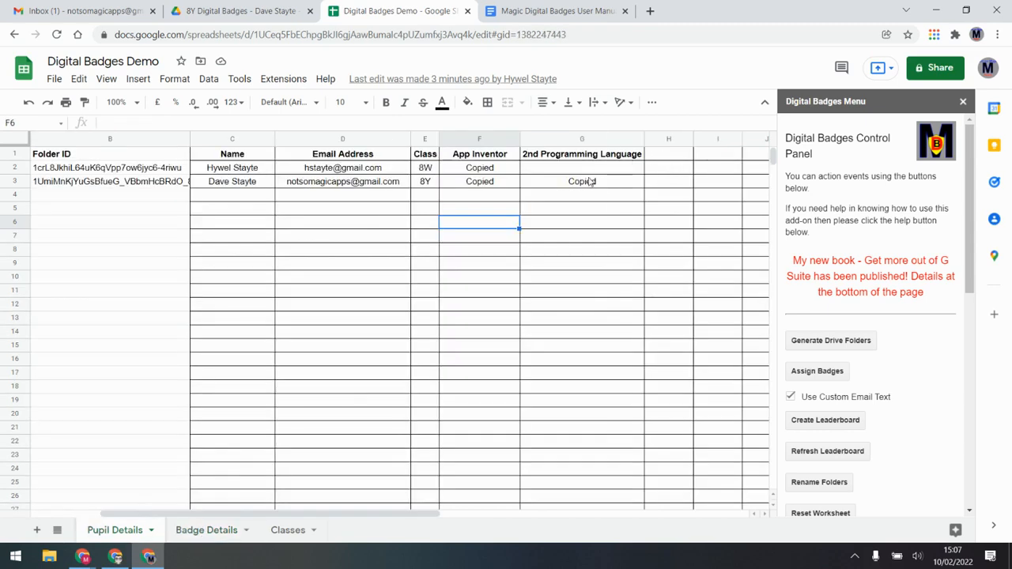
left_click(591, 183)
key("Delete")
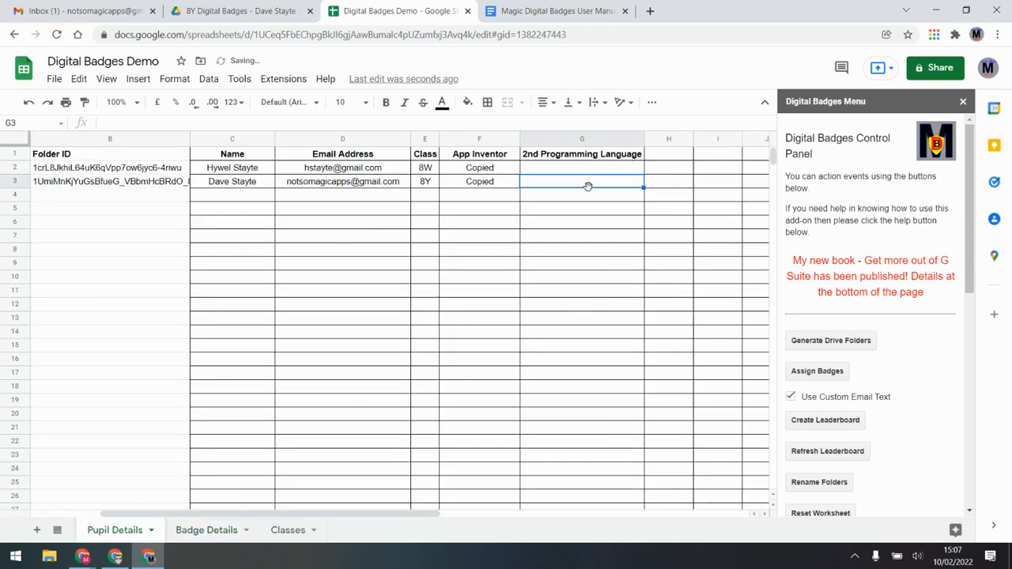
type("Y")
key("Return")
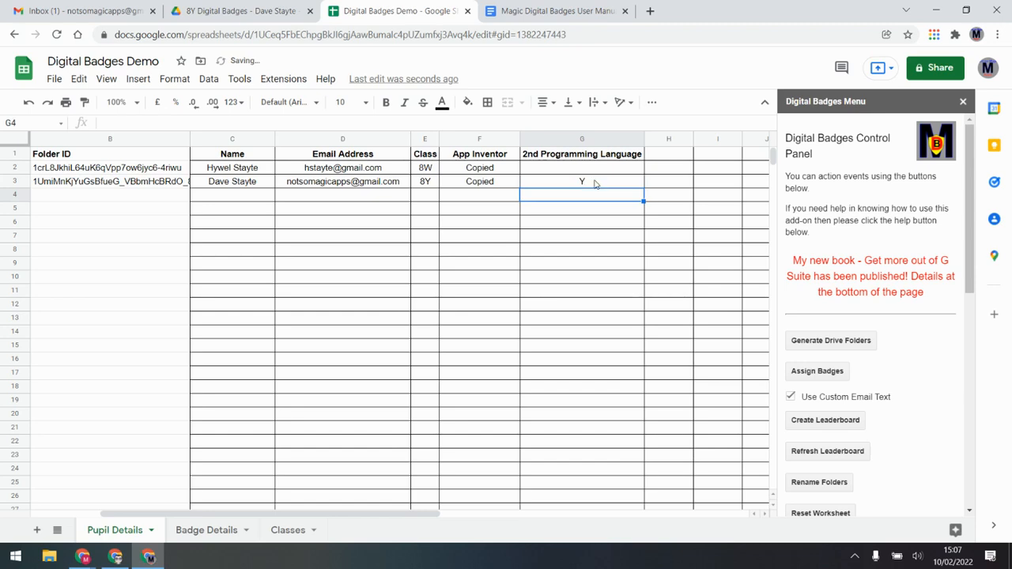
Assign the newly marked badge, confirm the copy, and switch to the Gmail inbox
left_click(817, 372)
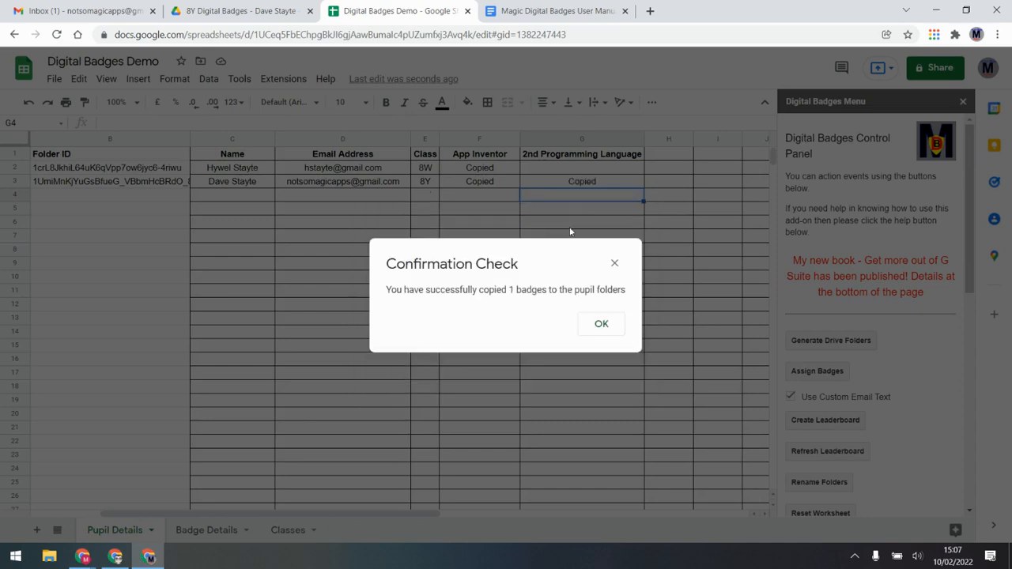
left_click(595, 330)
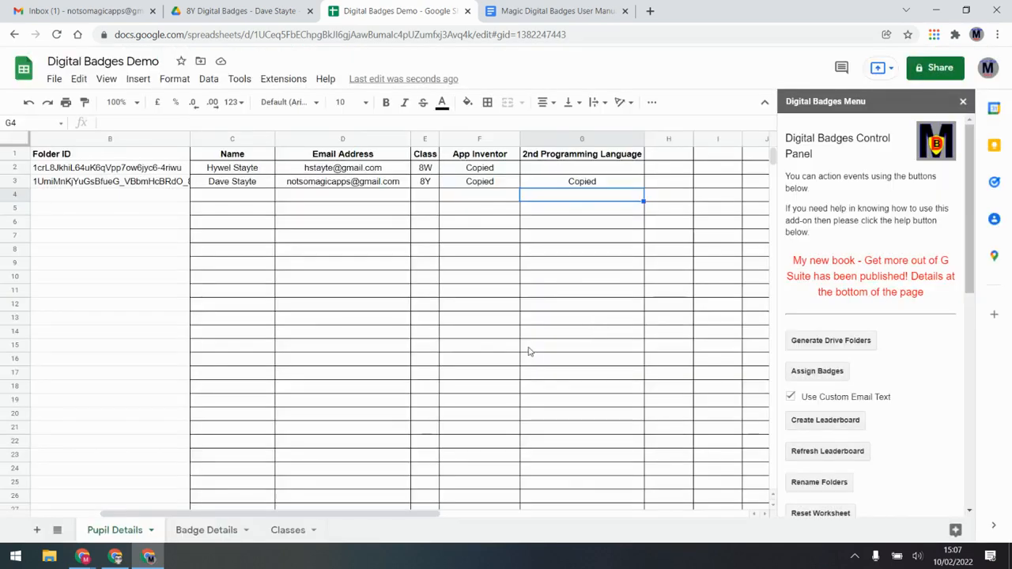
left_click(70, 10)
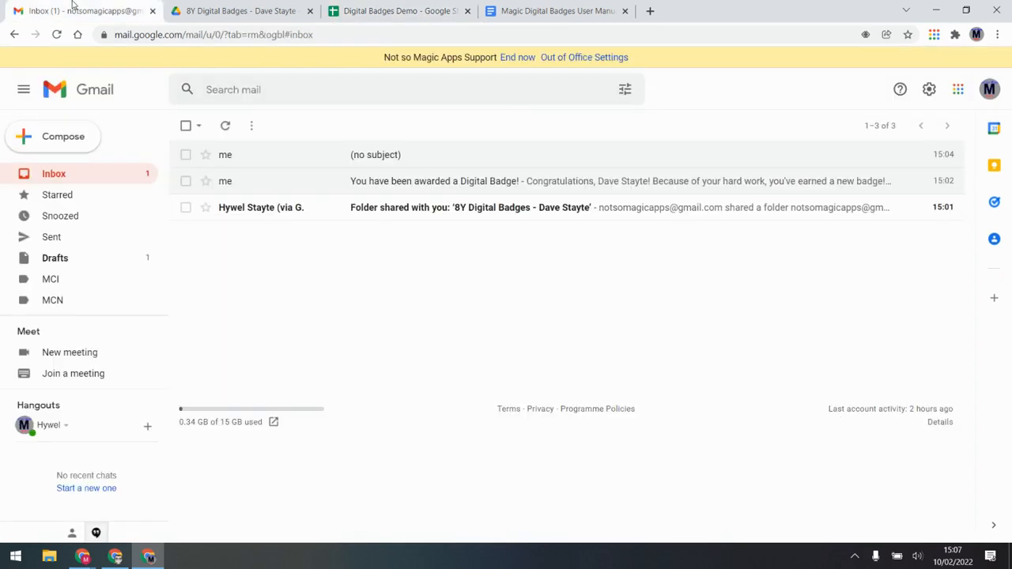
Refresh the inbox and read the New Badge email's custom wording and folder link
left_click(75, 173)
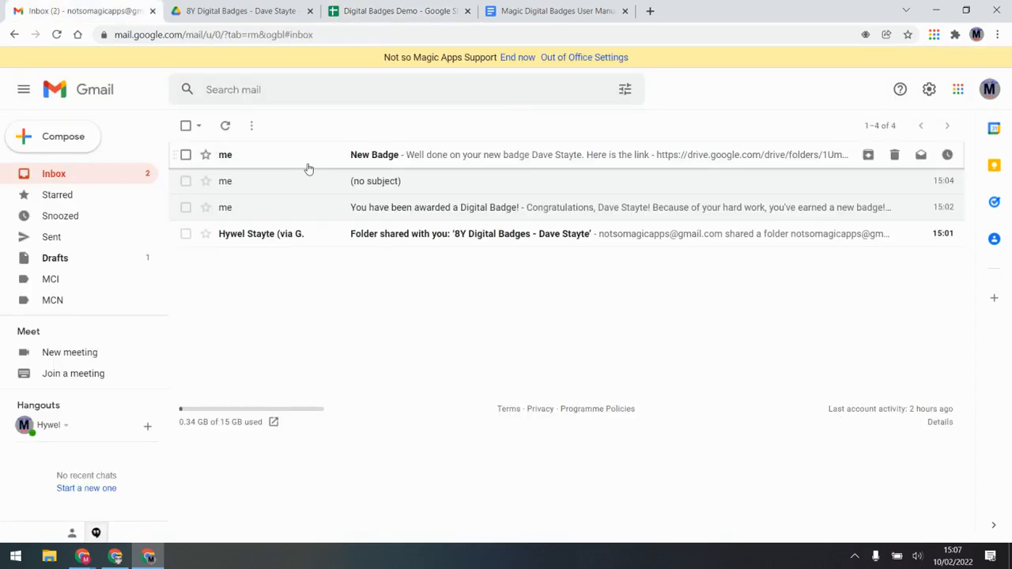
left_click(402, 156)
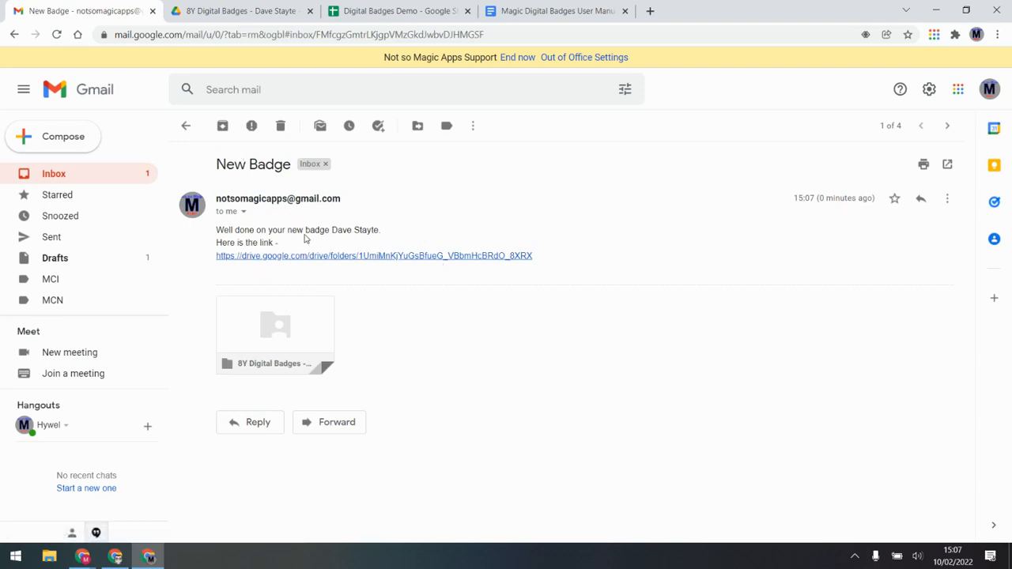
left_click(388, 10)
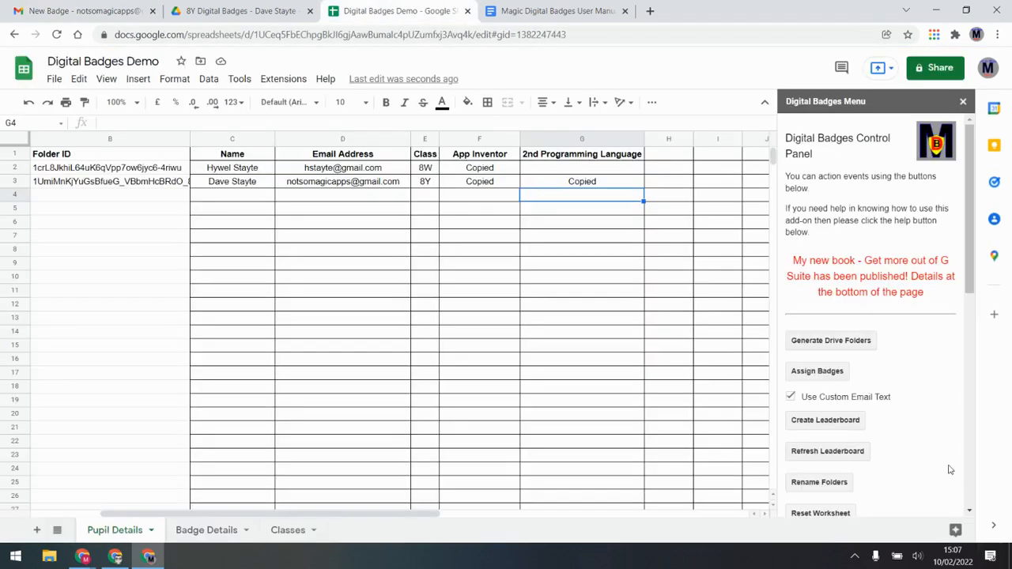
Inspect the class lookup formulas in E2 and E3 and the class folders in Drive
scroll(949, 471, "down", 3)
scroll(885, 413, "up", 3)
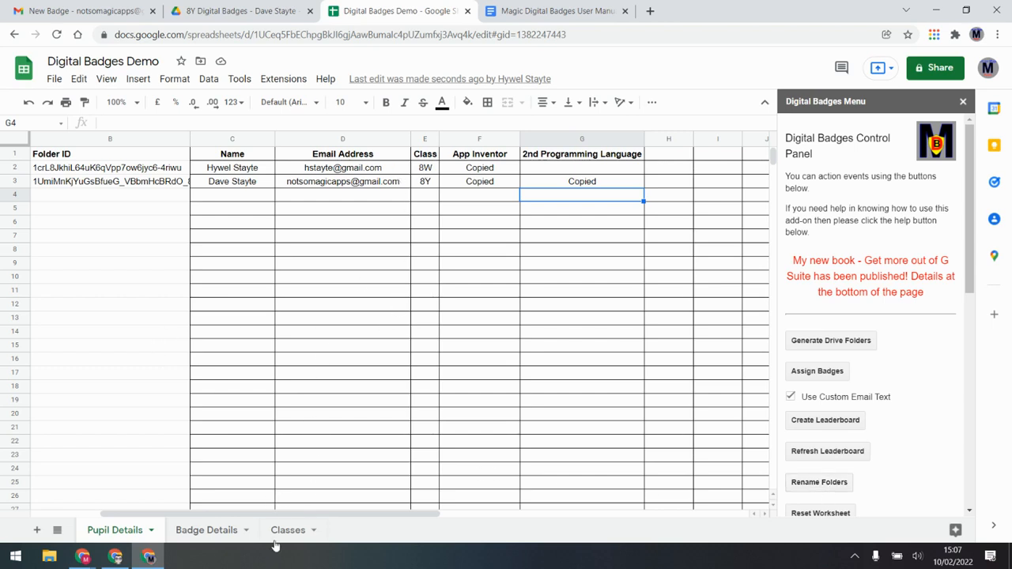
left_click(425, 173)
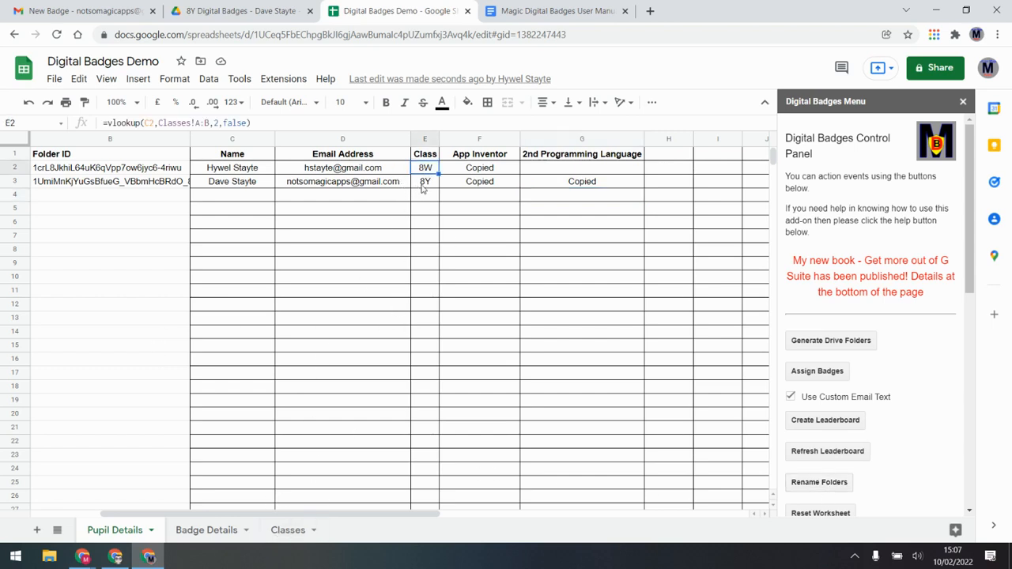
left_click(425, 186)
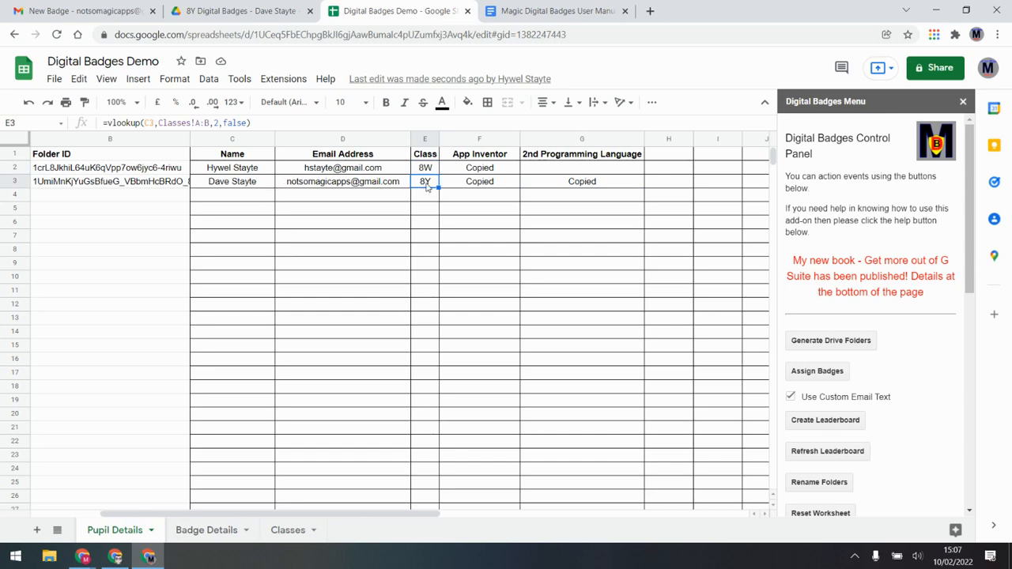
left_click(204, 10)
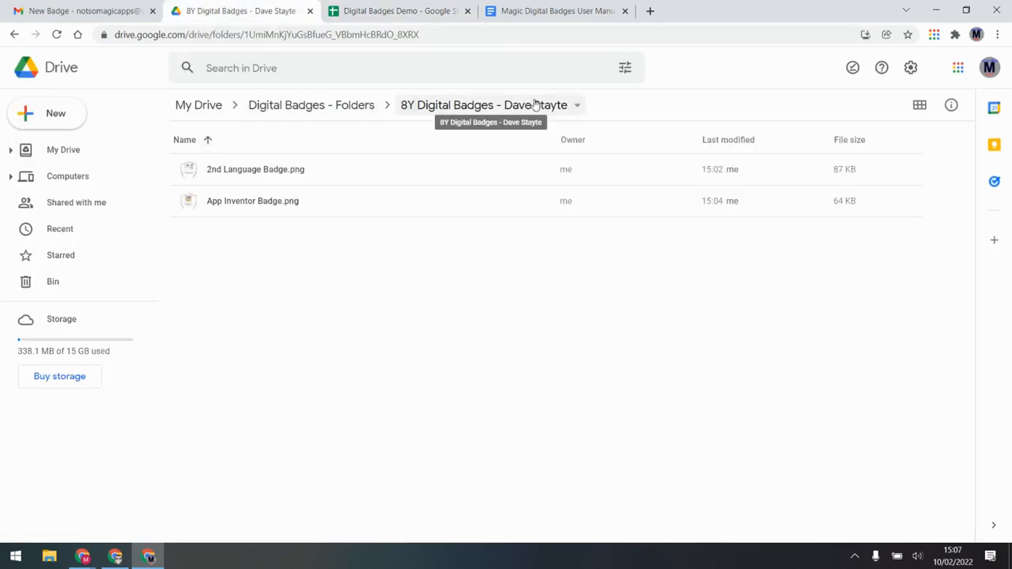
left_click(332, 106)
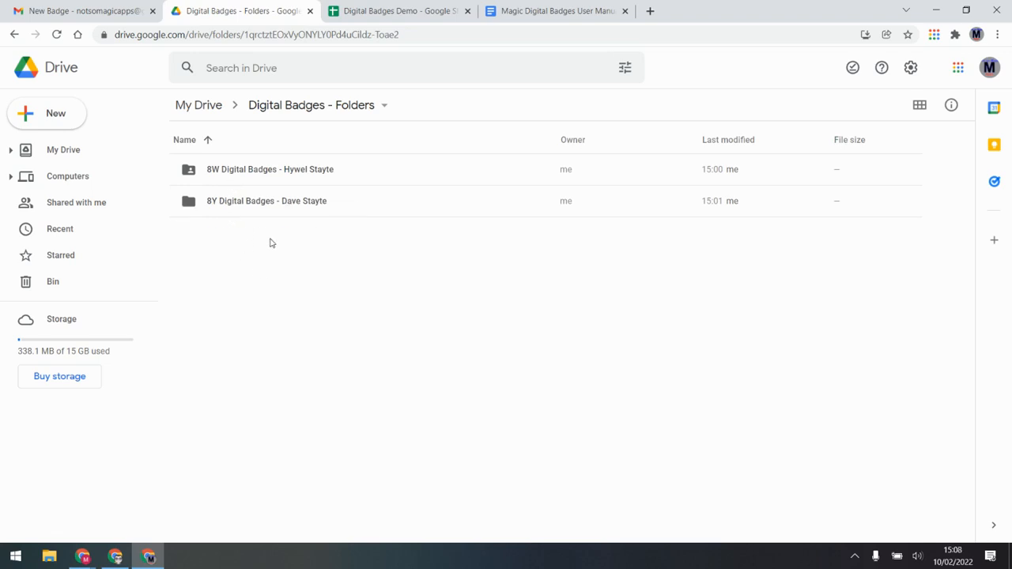
left_click(402, 8)
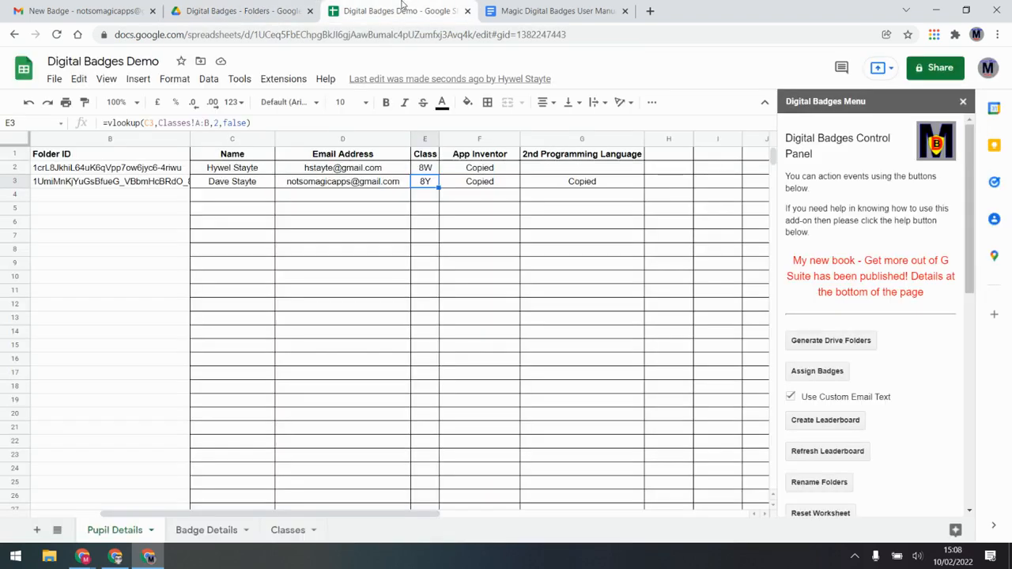
Change the second pupil's class in Classes B3 from 8Y to 8Z
left_click(288, 529)
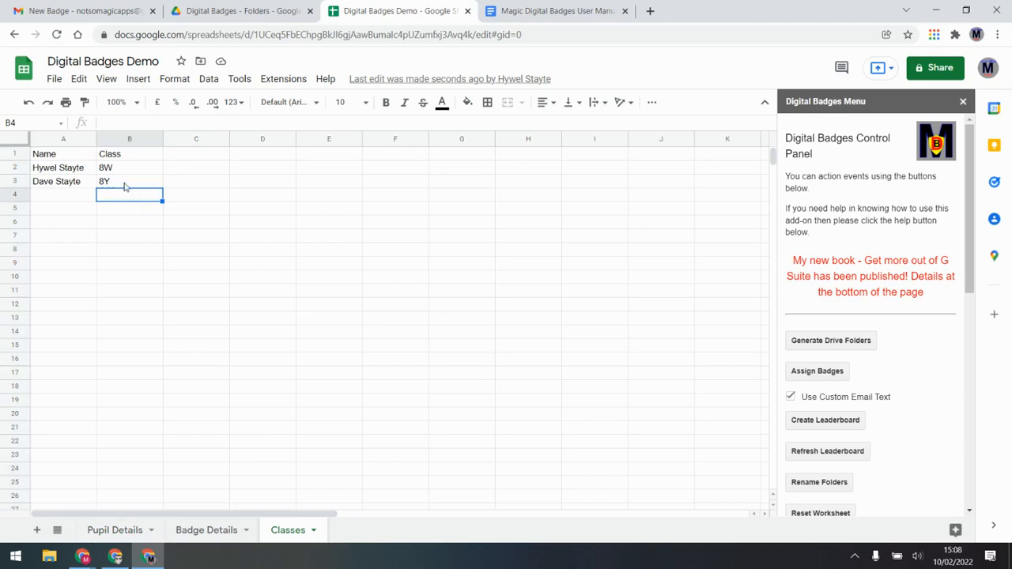
left_click(123, 183)
type("8Z")
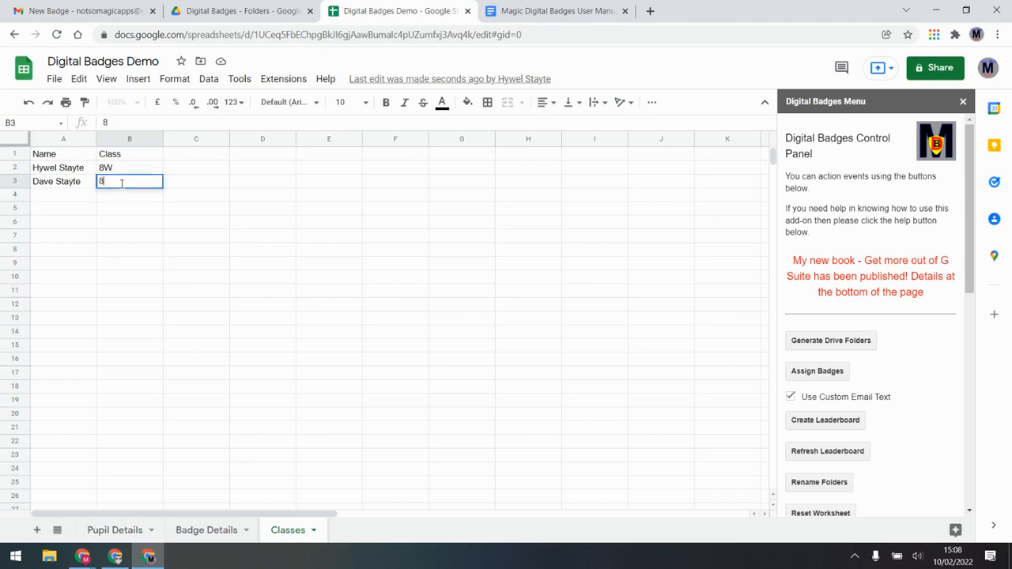
key("Return")
left_click(111, 529)
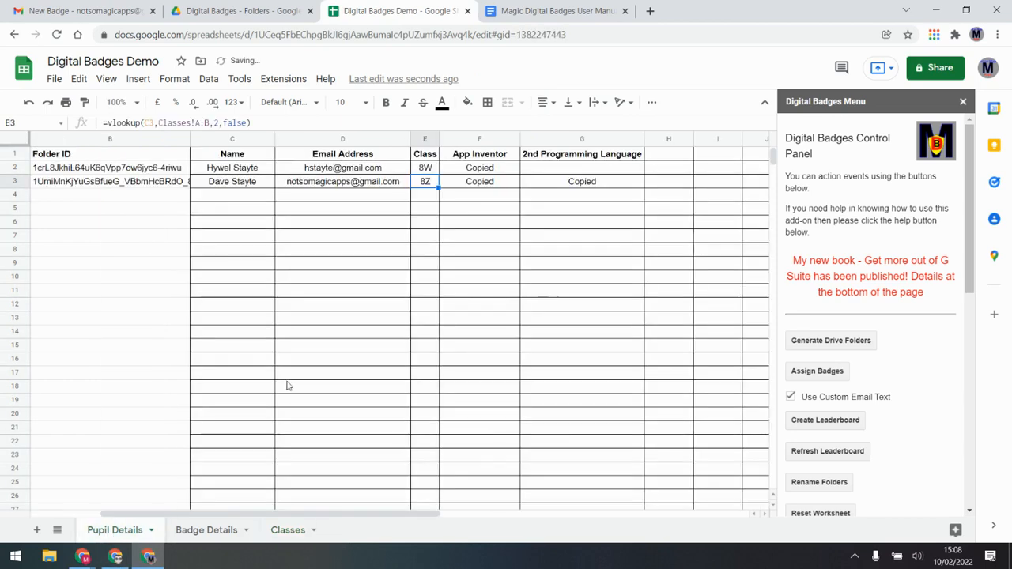
left_click(237, 11)
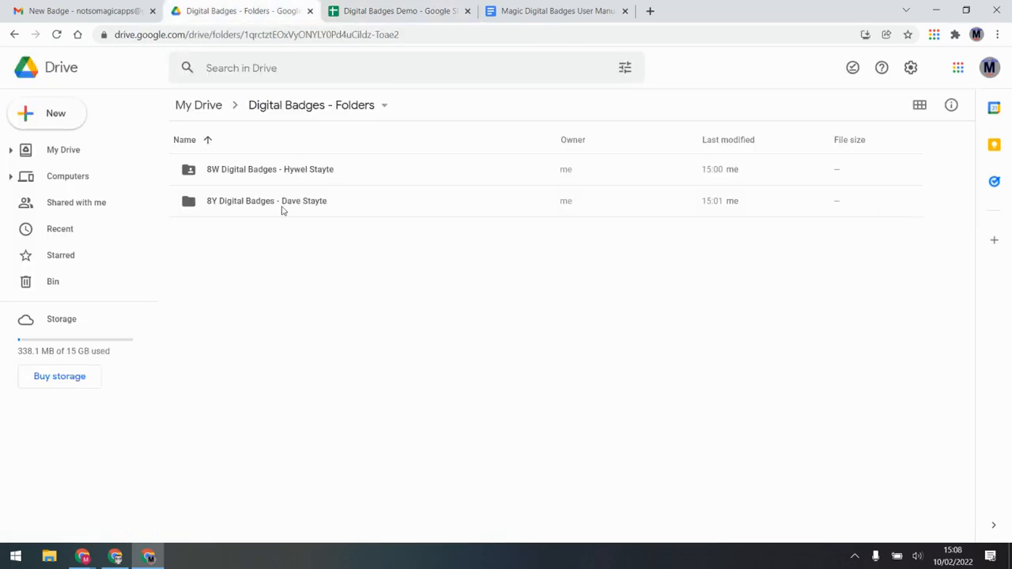
left_click(378, 6)
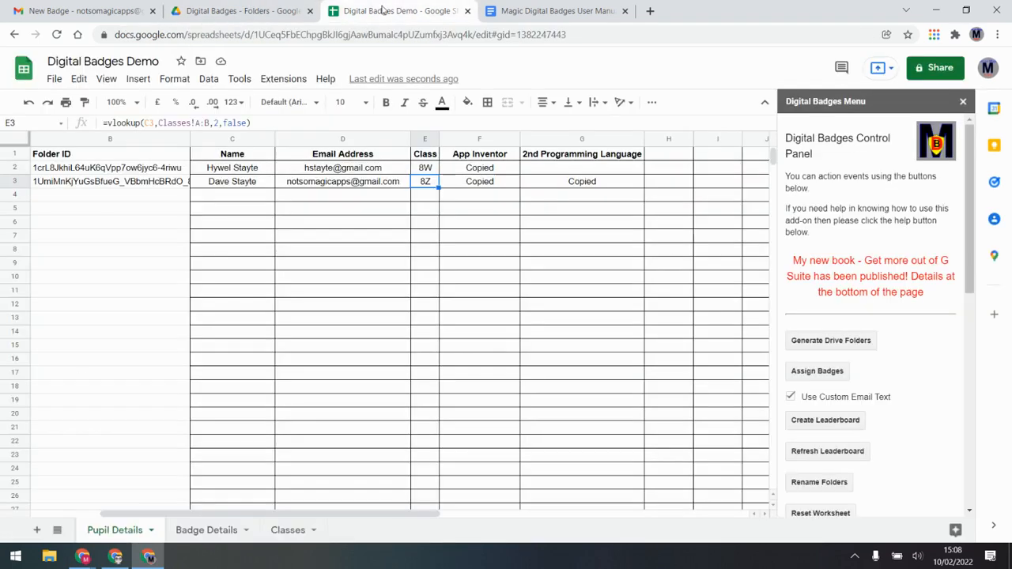
Run Rename Folders and verify the second pupil's Drive folder now starts with 8Z
left_click(819, 482)
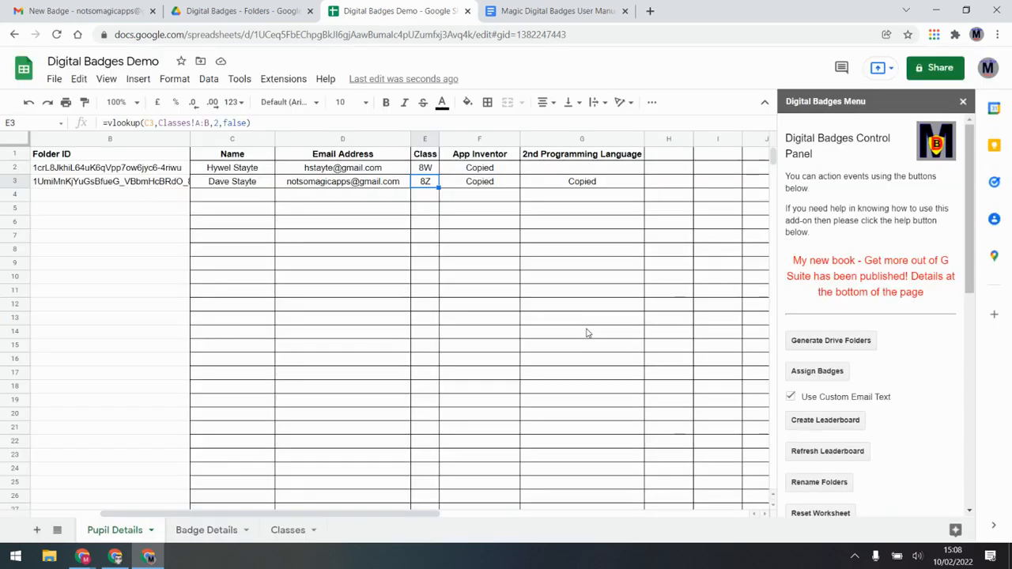
left_click(583, 326)
left_click(186, 10)
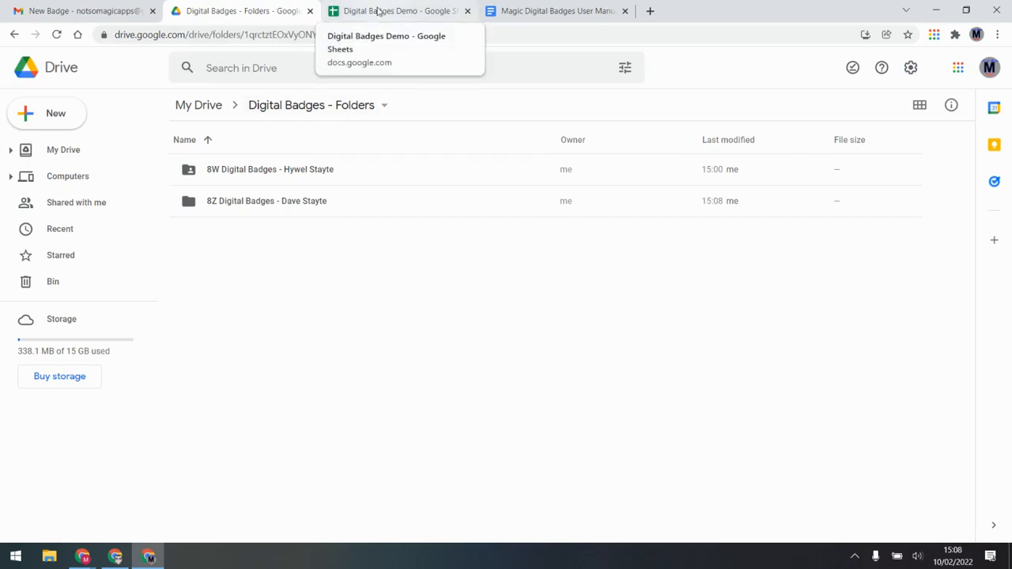
left_click(378, 10)
left_click(252, 184)
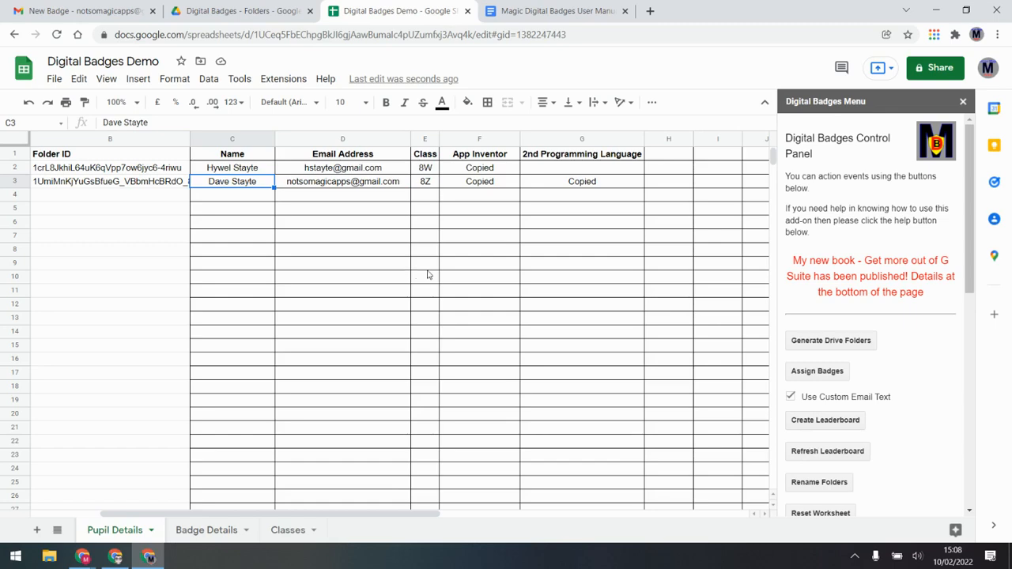
Run Create Leaderboard from the Digital Badges sidebar and confirm it
scroll(941, 293, "down", 5)
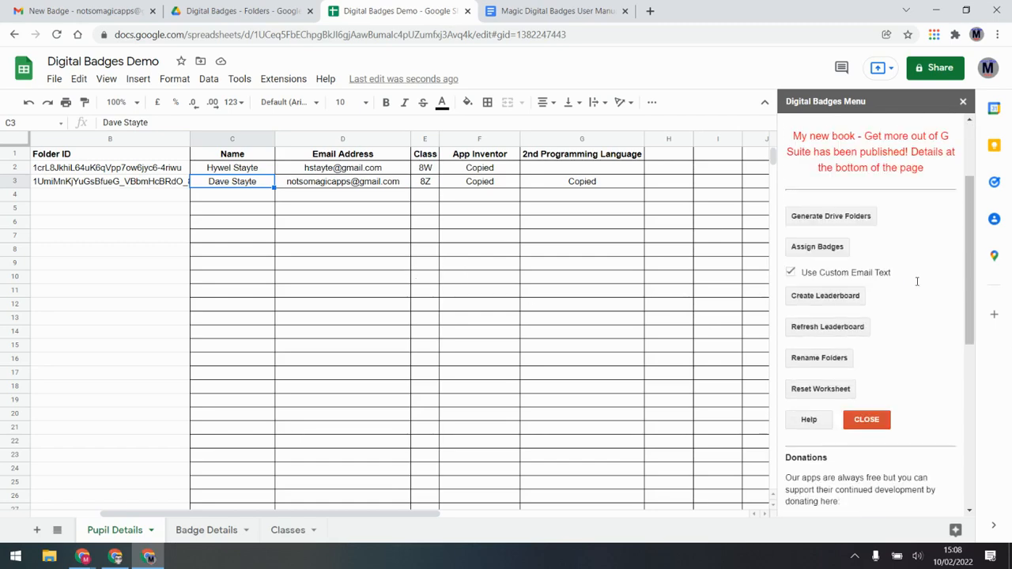
scroll(907, 282, "up", 3)
scroll(905, 281, "up", 2)
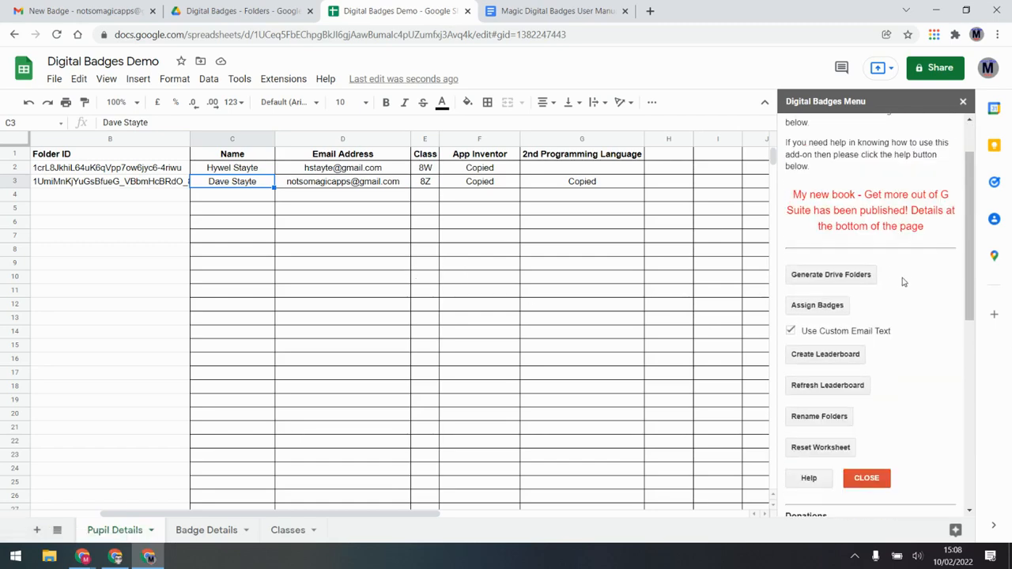
left_click(831, 357)
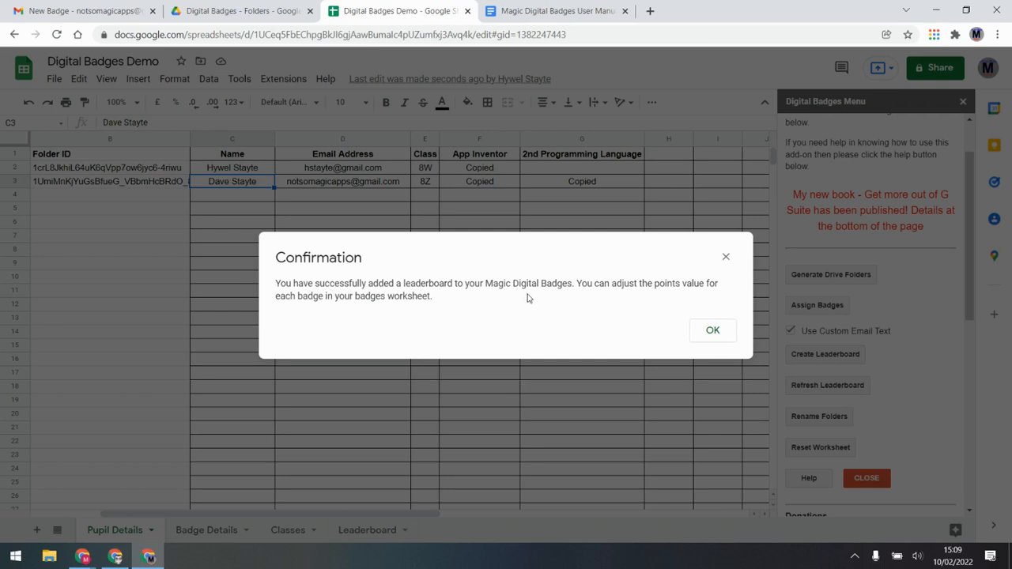
left_click(718, 332)
Review the App Inventor and 2nd Programming Language points values, then view the Leaderboard sheet
left_click(197, 531)
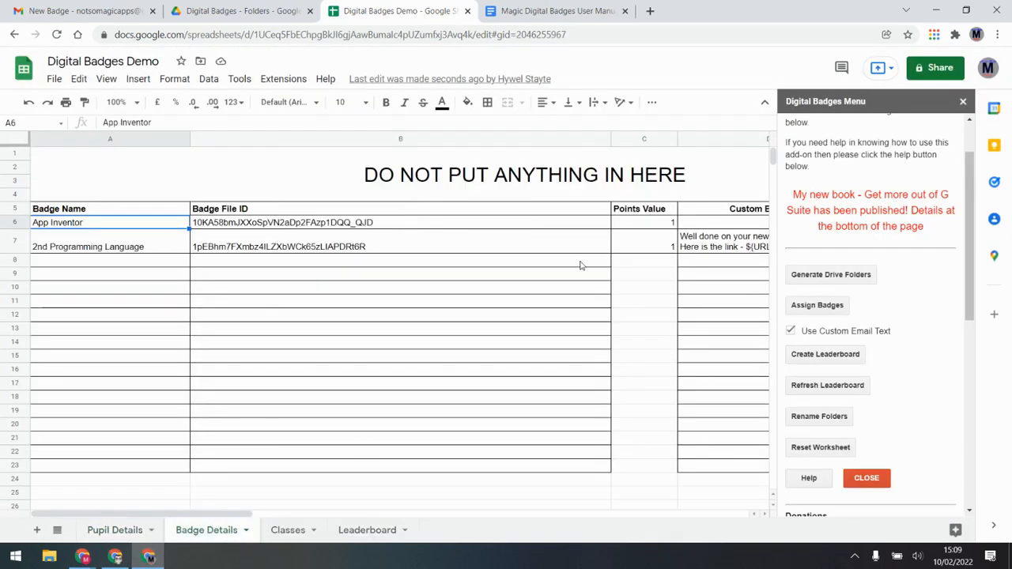
left_click(653, 225)
left_click(650, 249)
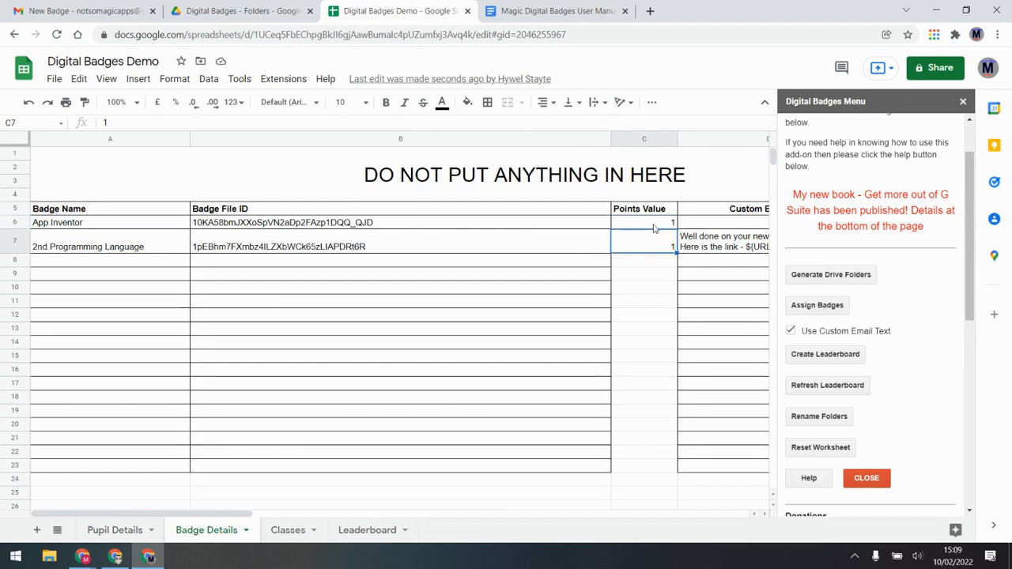
left_click(654, 227)
left_click(651, 248)
left_click(657, 262)
left_click(656, 241)
left_click(379, 531)
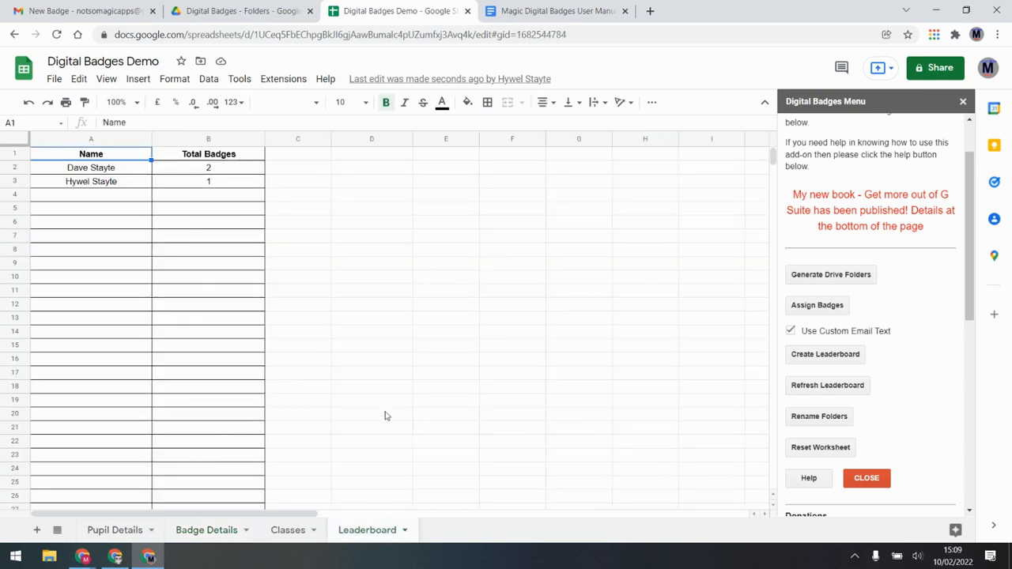
Review the leaderboard's pupil names and badge totals
left_click(127, 171)
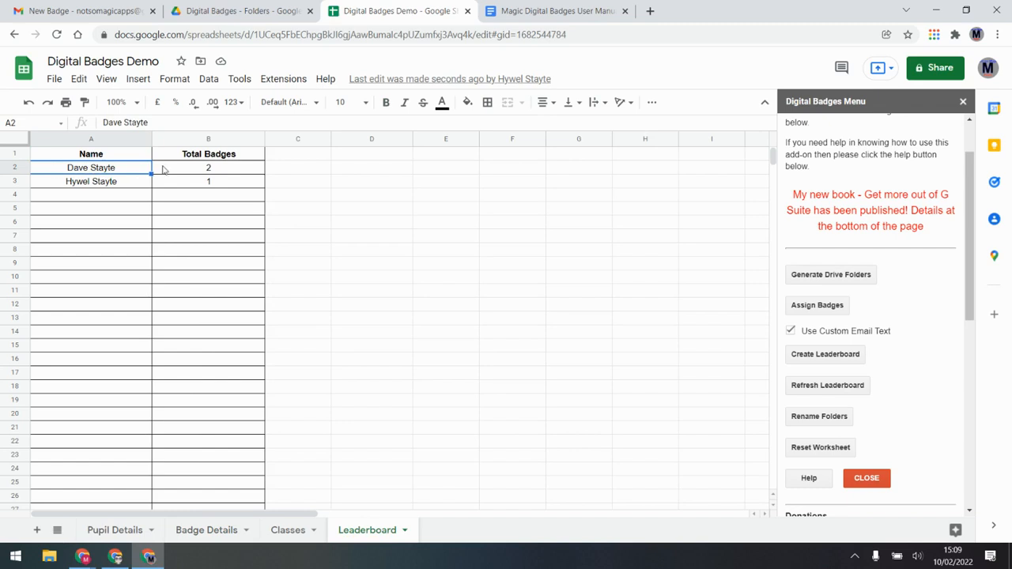
left_click(163, 170)
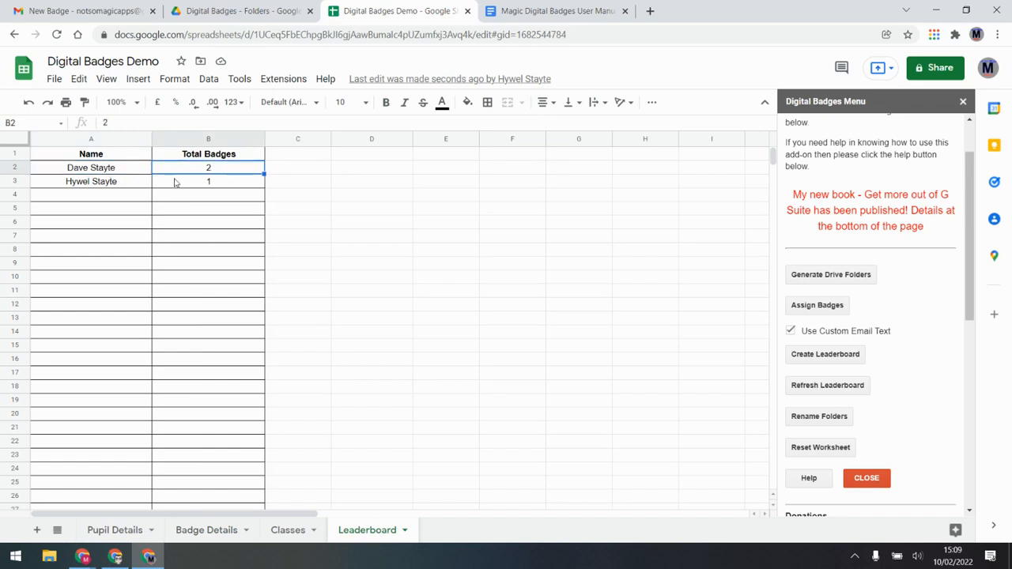
left_click(184, 182)
left_click(112, 185)
left_click(131, 171)
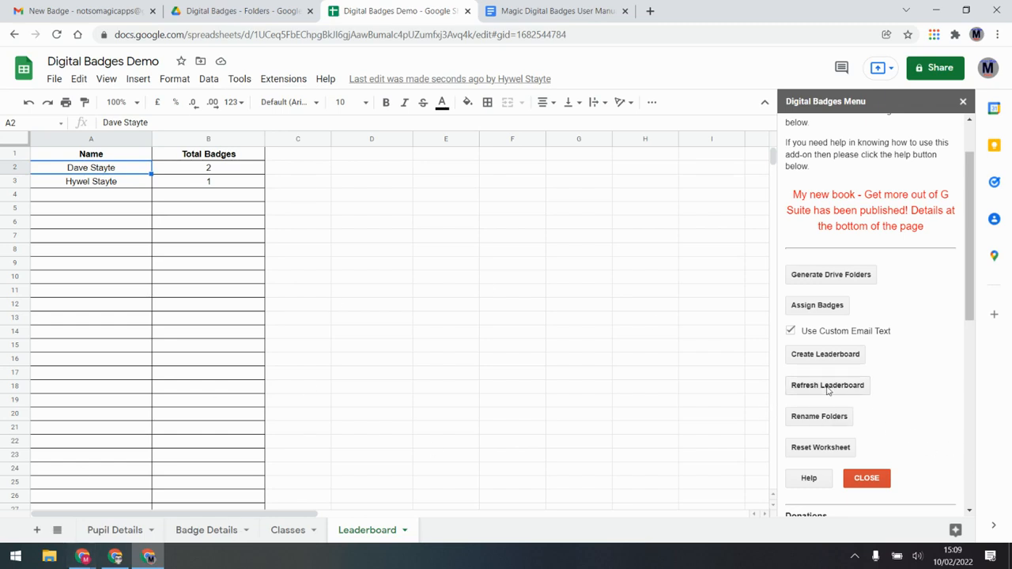
Mark the 8W pupil's 2nd Programming Language badge Y in G2 and run Assign Badges
left_click(121, 531)
left_click(575, 168)
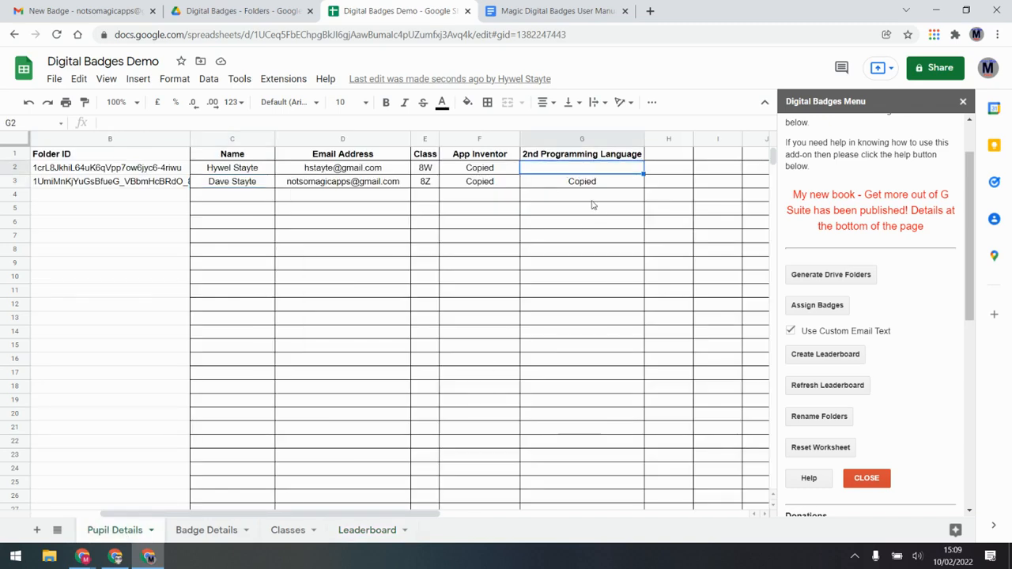
type("Y")
key("Return")
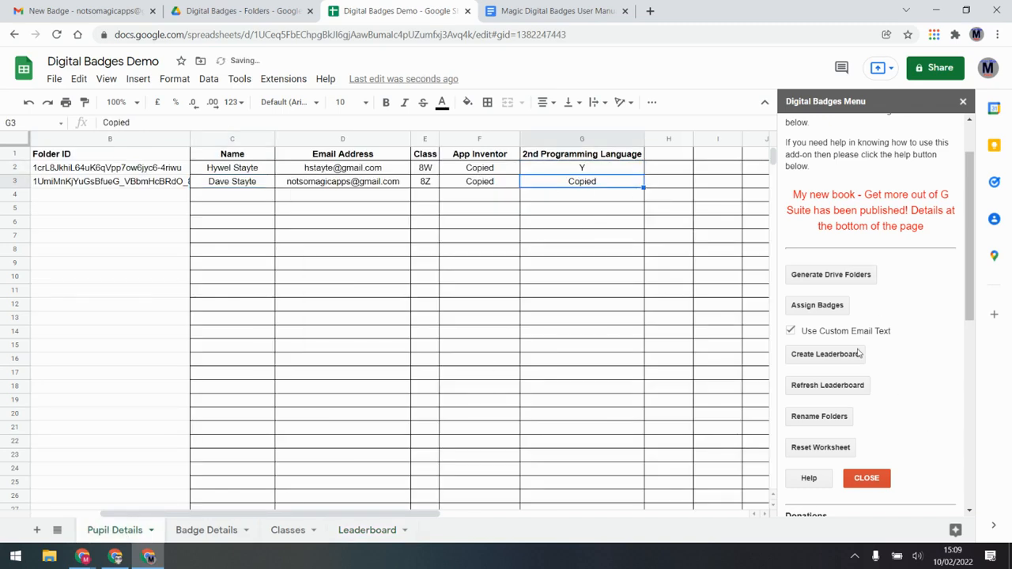
left_click(811, 309)
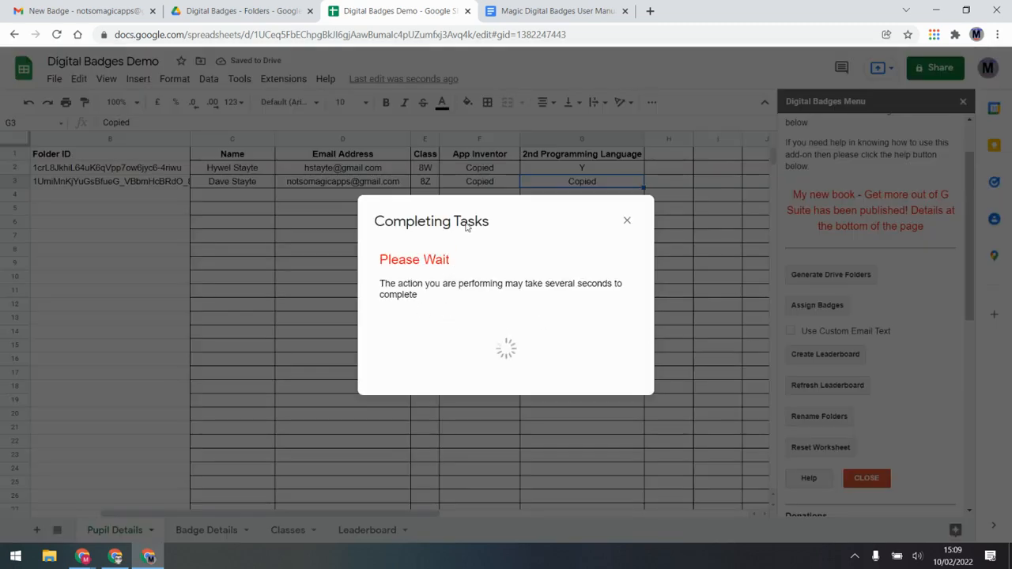
Dismiss the badge-copied confirmation and check that both pupils now total 2 badges on the Leaderboard
left_click(593, 324)
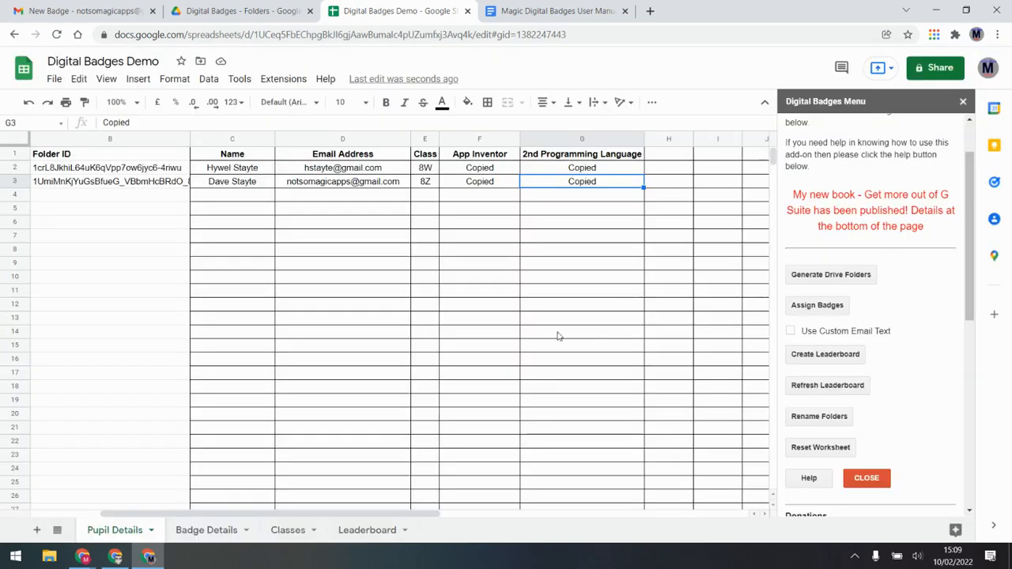
left_click(351, 537)
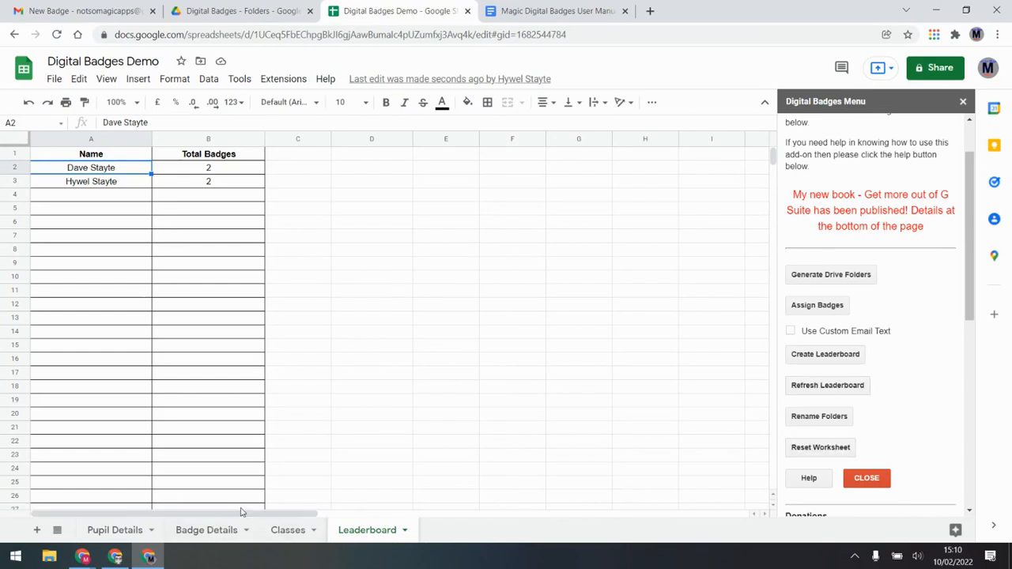
Reset the worksheet to unlink it from the Drive folders, confirming the reset
left_click(817, 448)
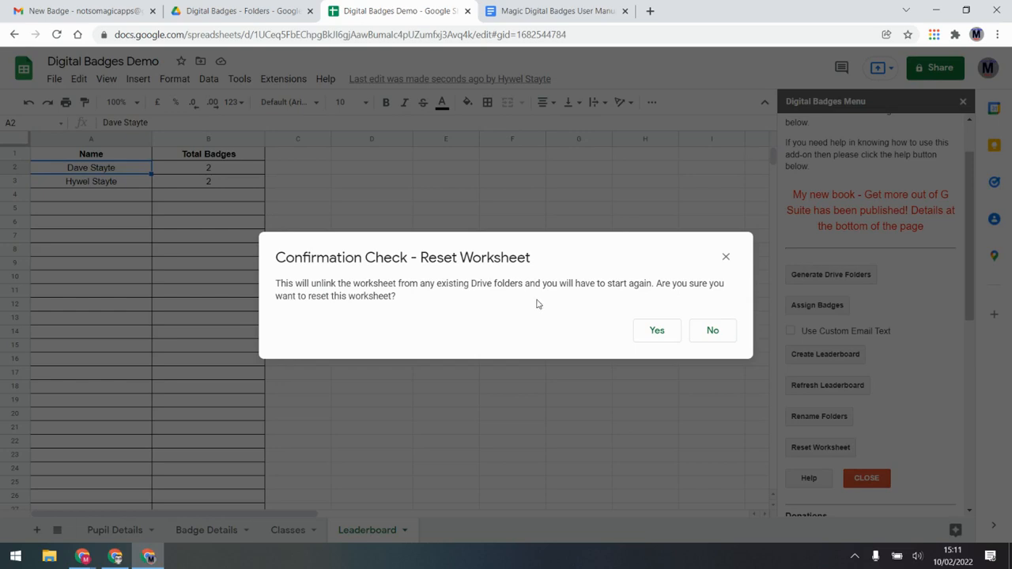
left_click(672, 339)
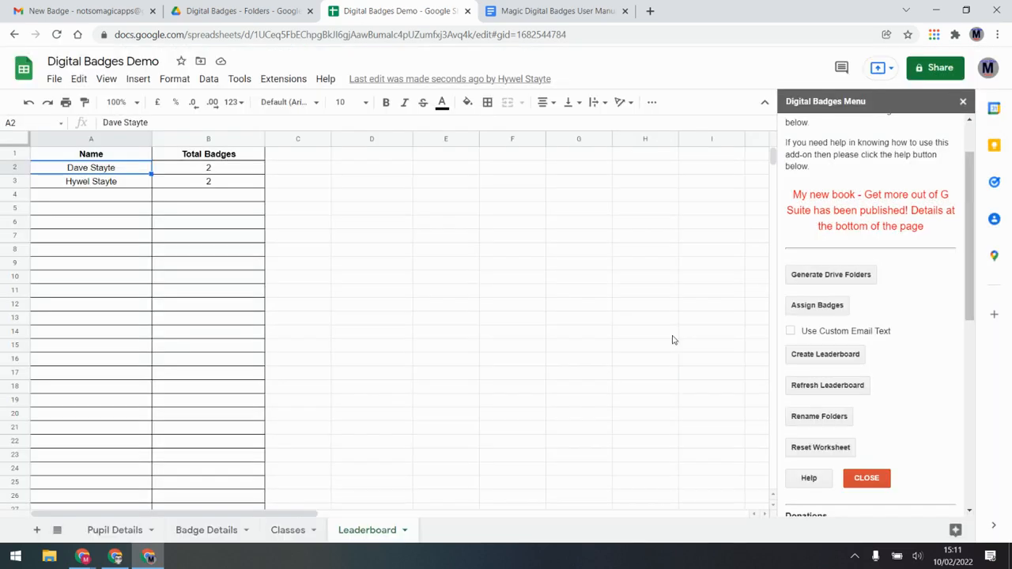
left_click(578, 331)
Return to Pupil Details and select the emptied Main Folder and FolderID cells, A2:B26
left_click(283, 535)
left_click(219, 535)
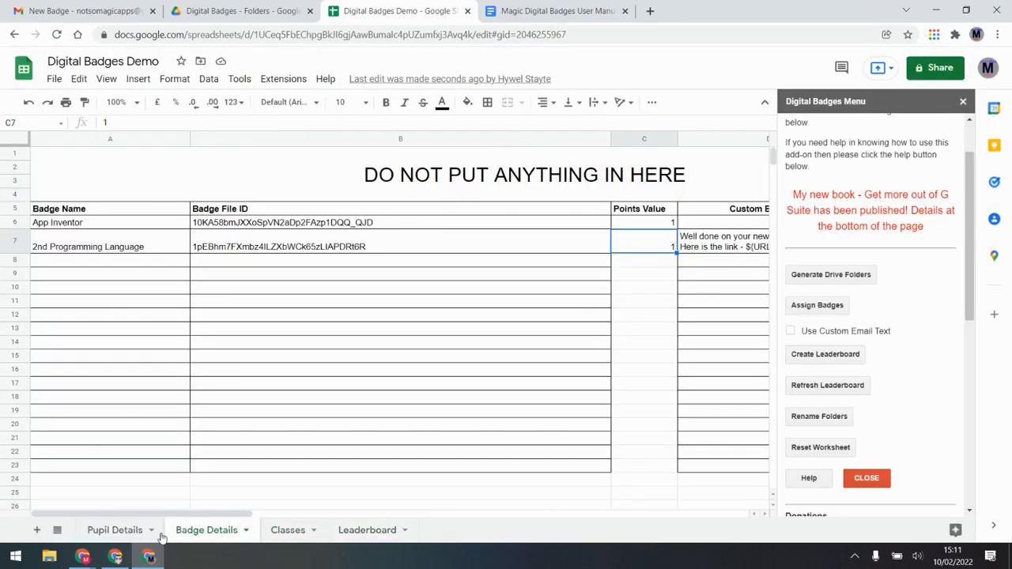
left_click(117, 533)
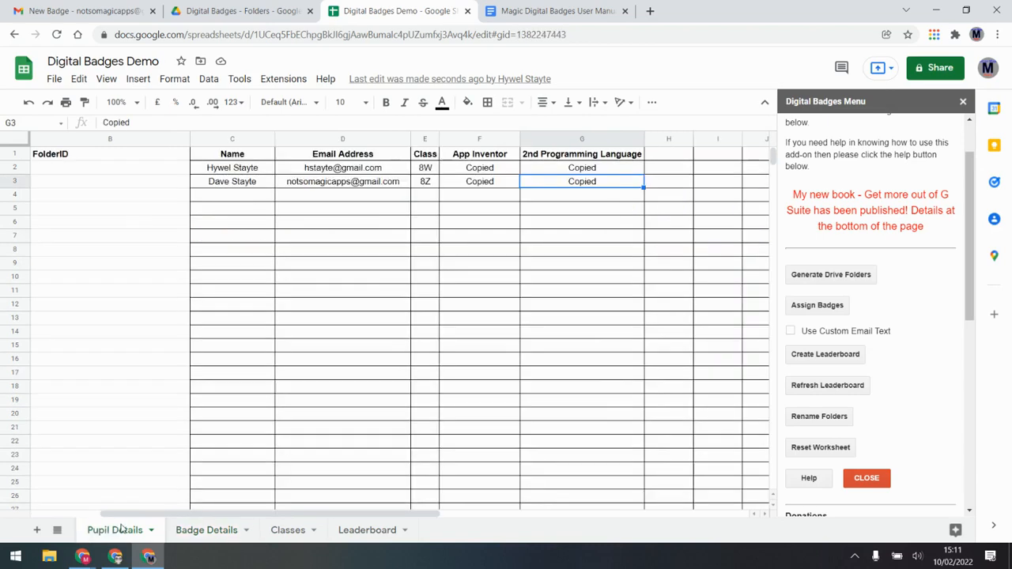
left_click_drag(310, 514, 236, 514)
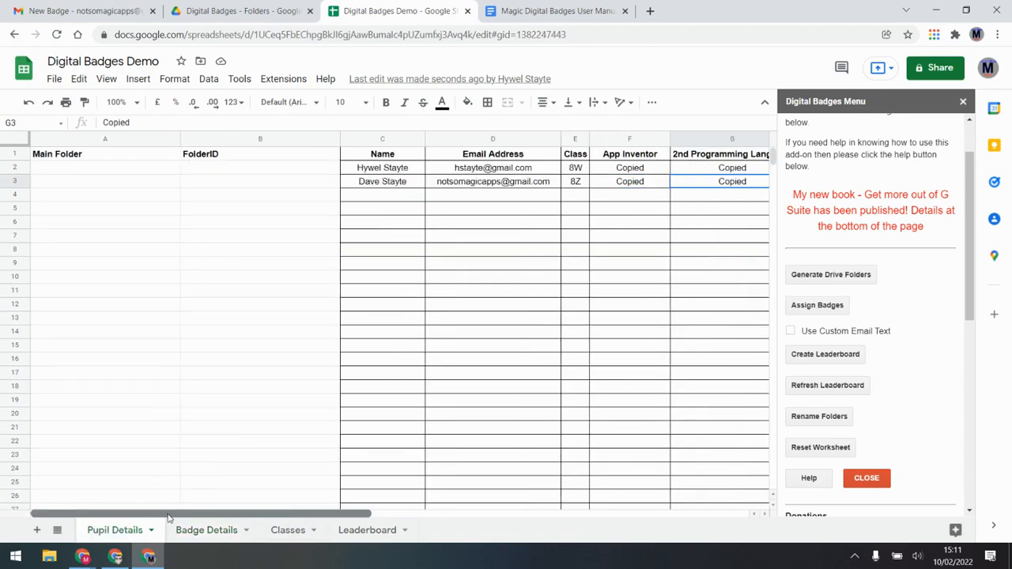
left_click_drag(136, 168, 256, 497)
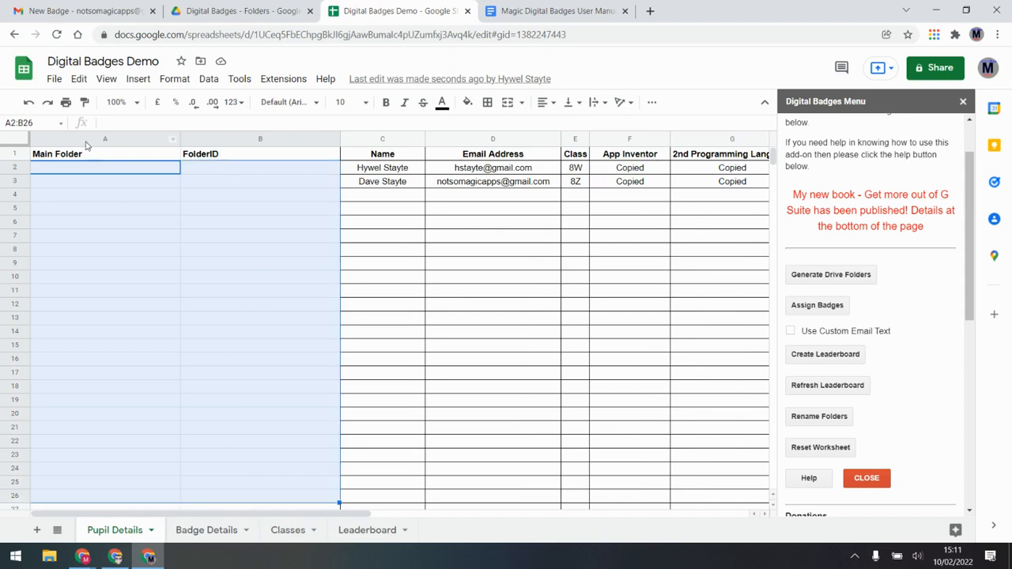
left_click(197, 305)
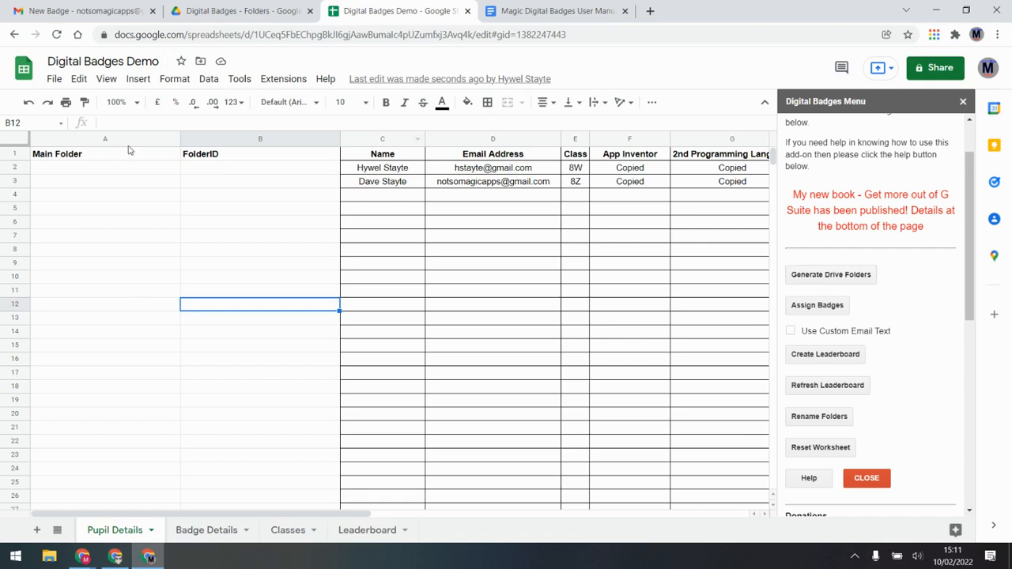
left_click(103, 168)
left_click_drag(240, 168, 241, 199)
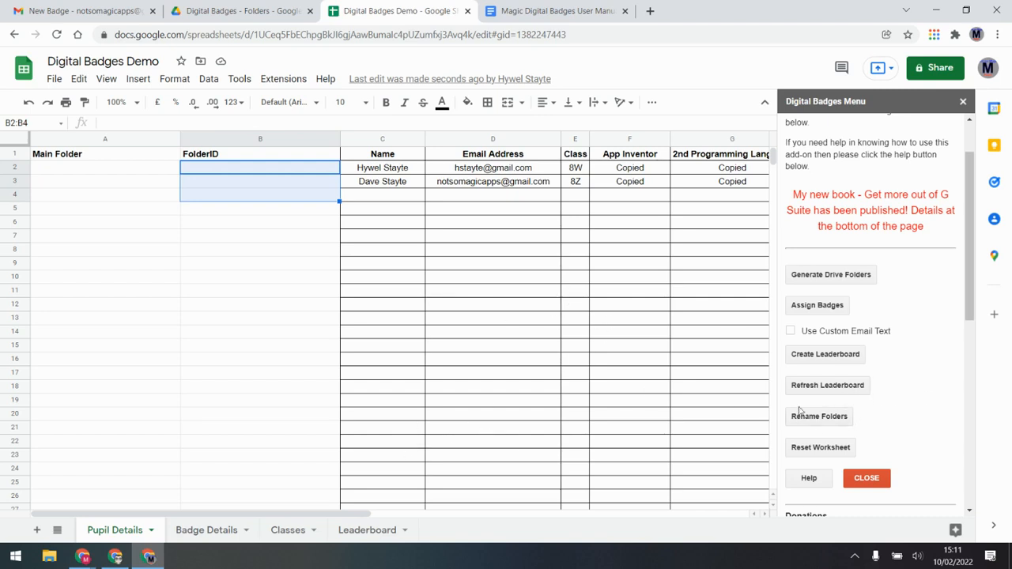
left_click(504, 357)
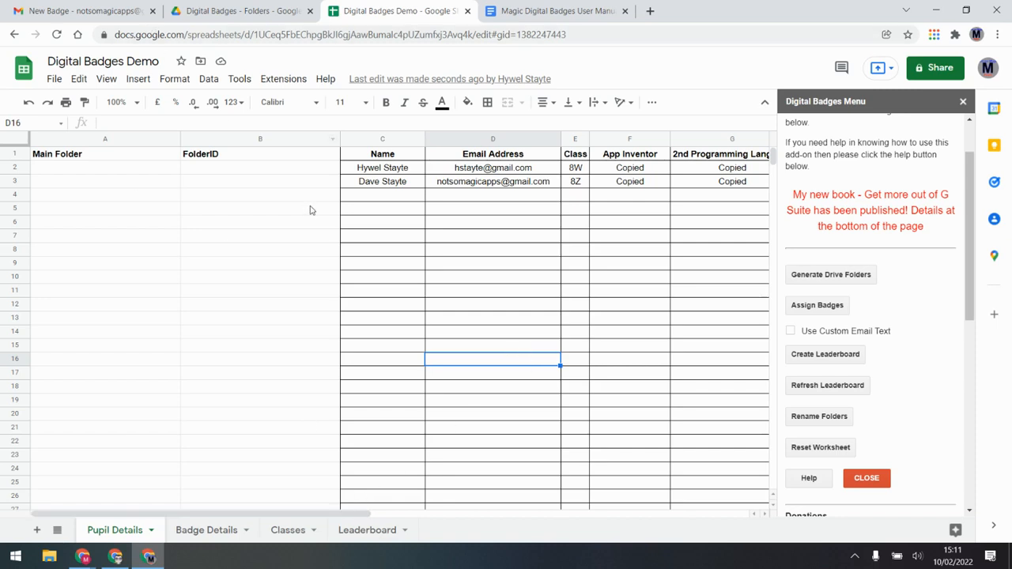
Copy the Digital Badges - Folders ID from the Drive address and paste it into A2
left_click(261, 9)
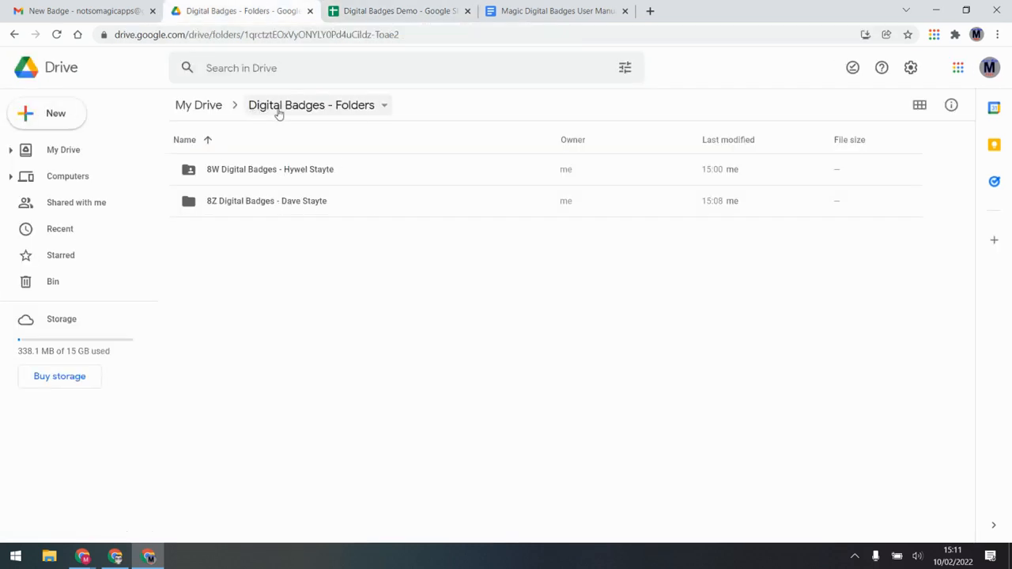
left_click(379, 35)
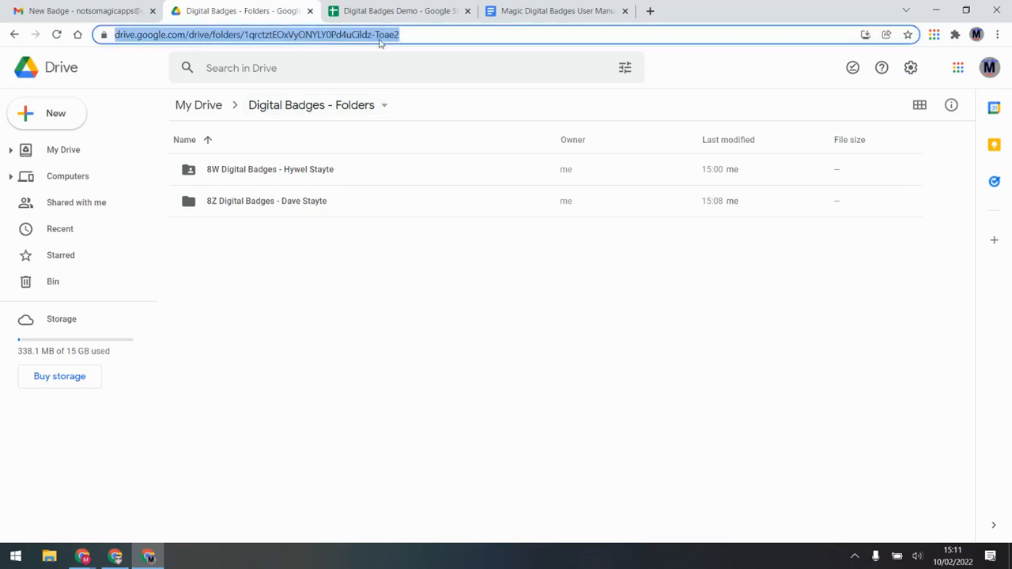
left_click(431, 36)
left_click_drag(431, 36, 276, 45)
key("ctrl+c")
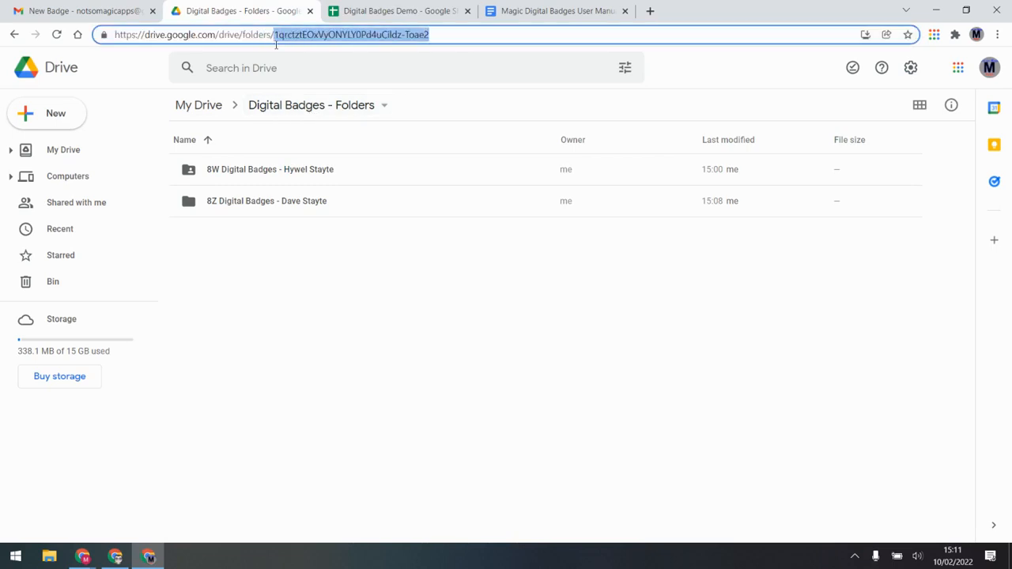
left_click(352, 10)
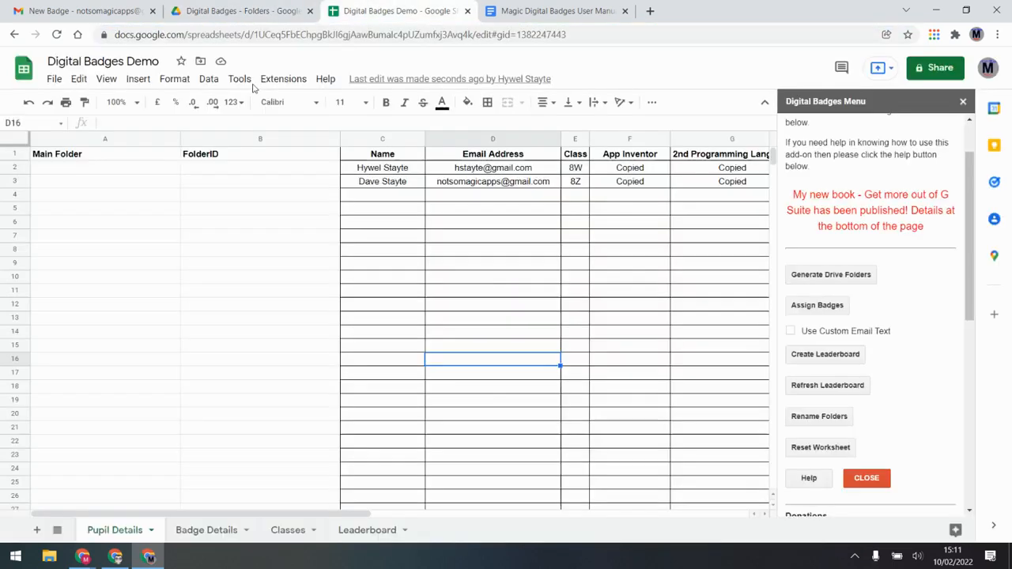
left_click(145, 167)
key("ctrl+v")
left_click(160, 239)
Copy the 8W pupil folder's ID from Drive and paste it into B2
left_click(238, 173)
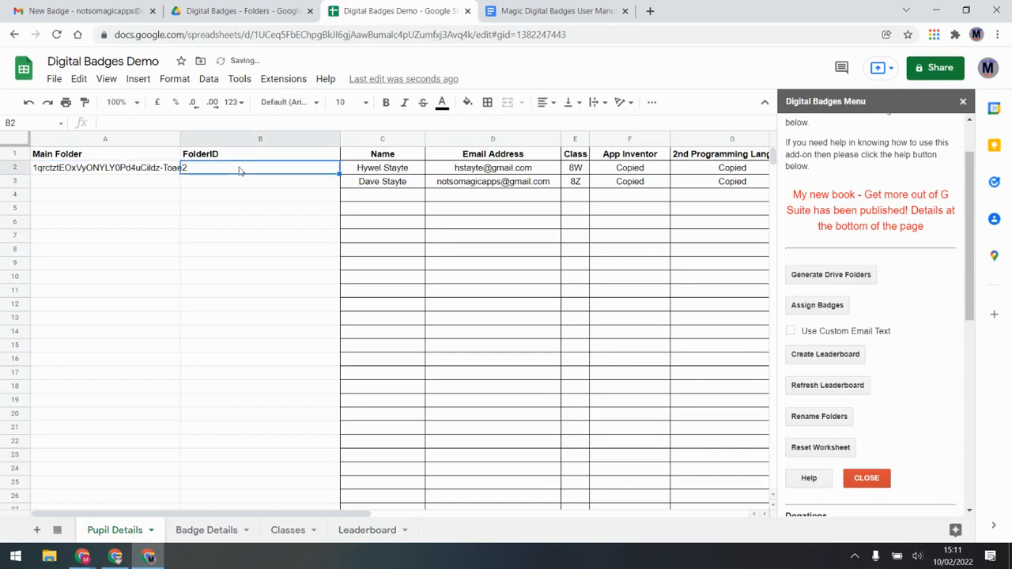
left_click(276, 6)
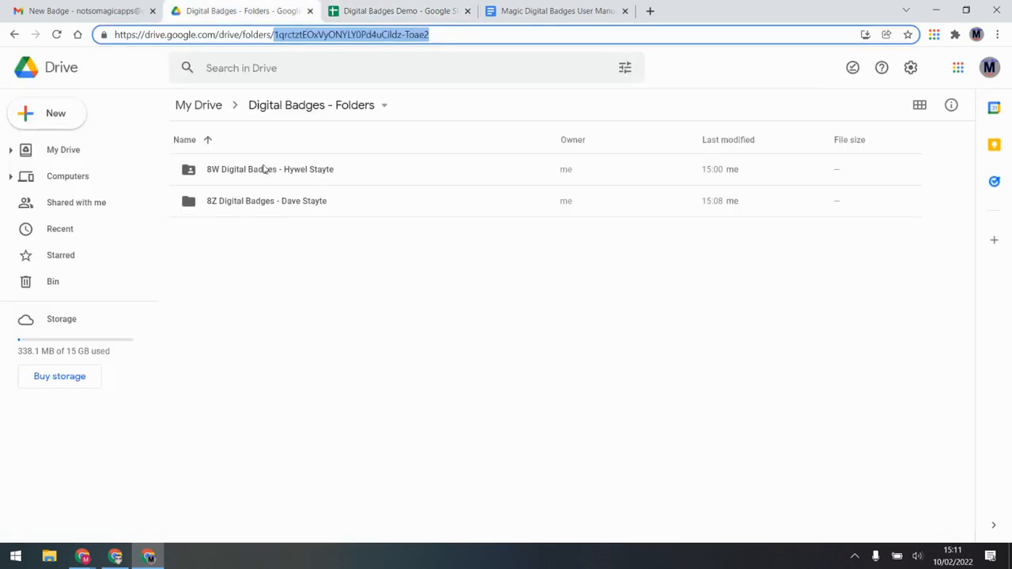
double_click(266, 170)
left_click(350, 34)
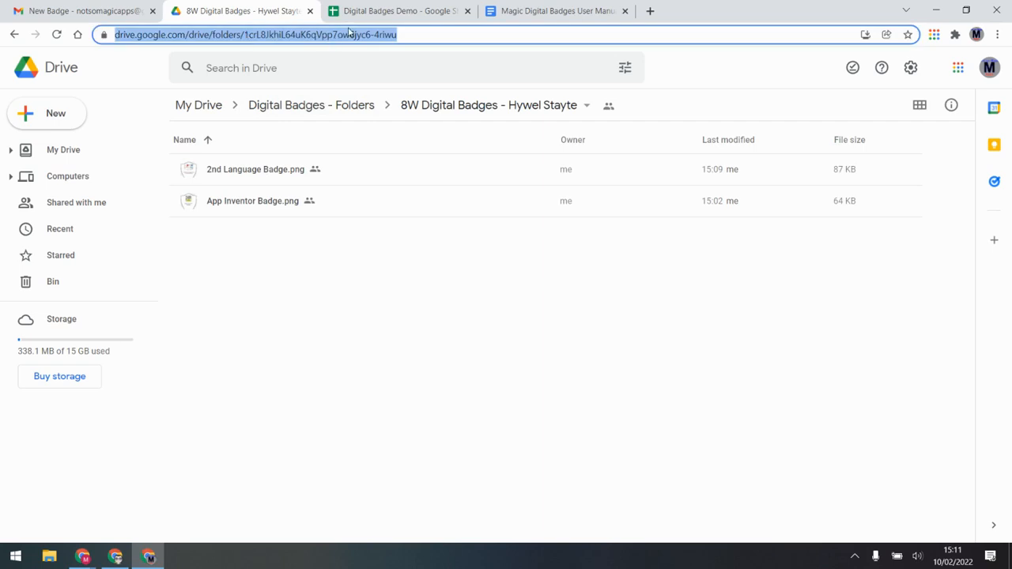
left_click(442, 34)
left_click_drag(443, 34, 277, 50)
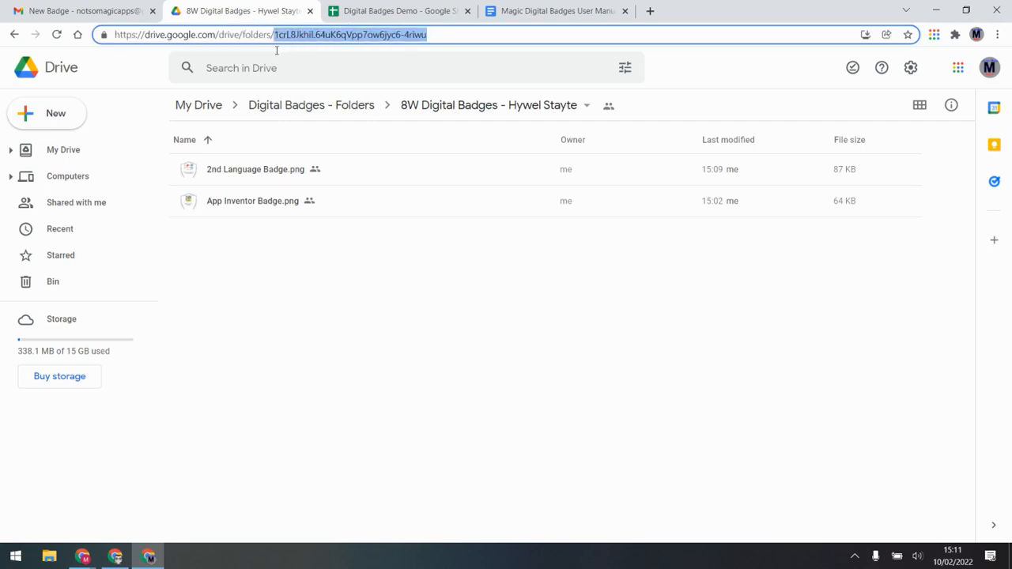
left_click(419, 8)
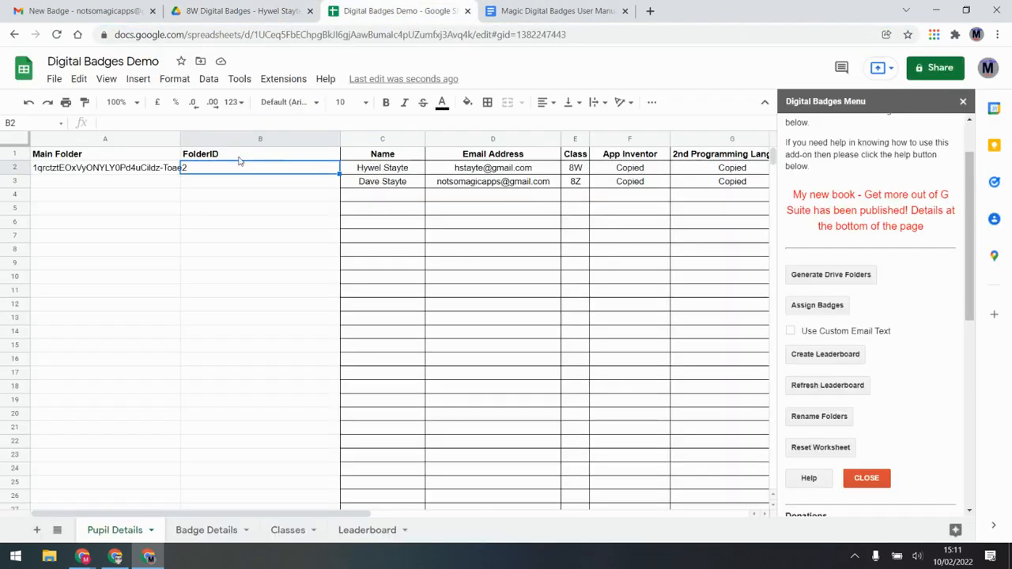
double_click(309, 172)
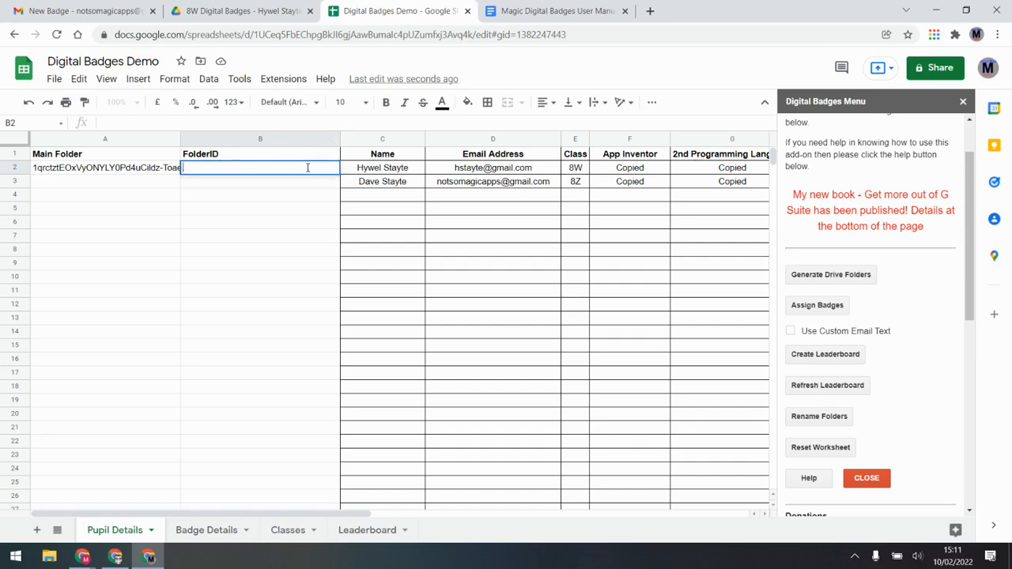
left_click(289, 182)
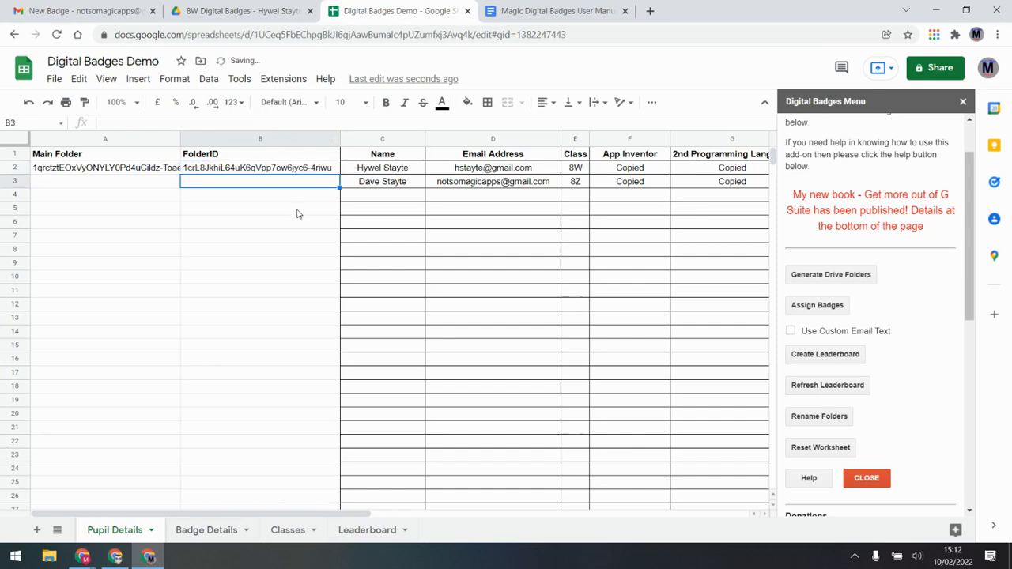
Copy the 8Z pupil folder's ID from Drive and paste it into B3
left_click(552, 10)
left_click(245, 10)
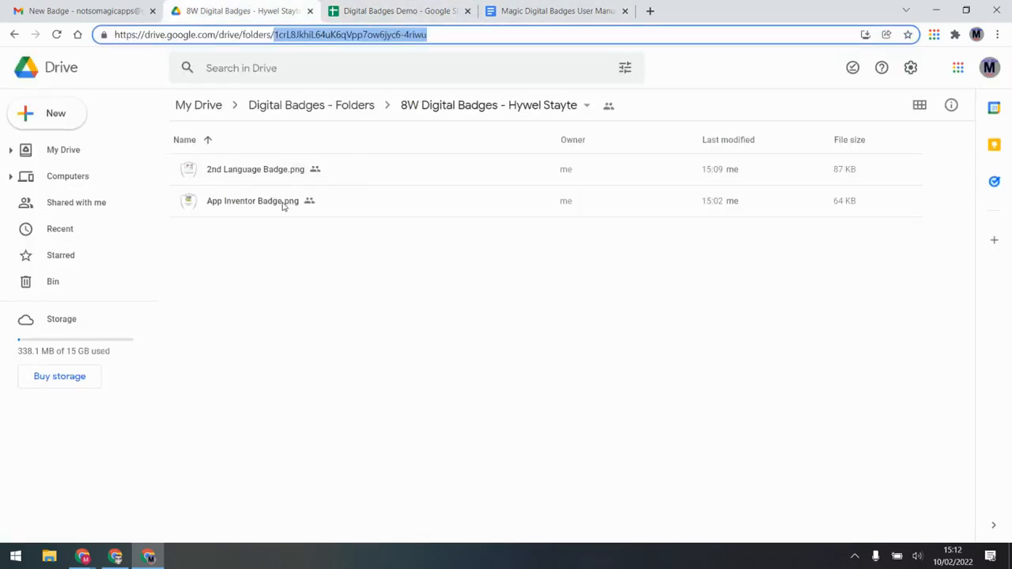
left_click(366, 106)
left_click(267, 204)
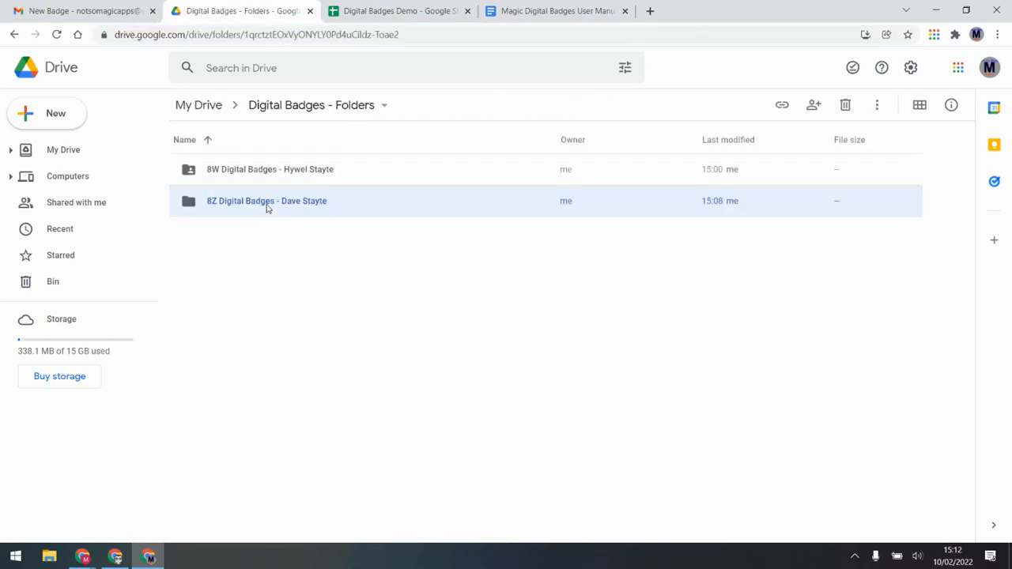
double_click(267, 204)
left_click(355, 35)
left_click_drag(449, 35, 276, 57)
key("ctrl+c")
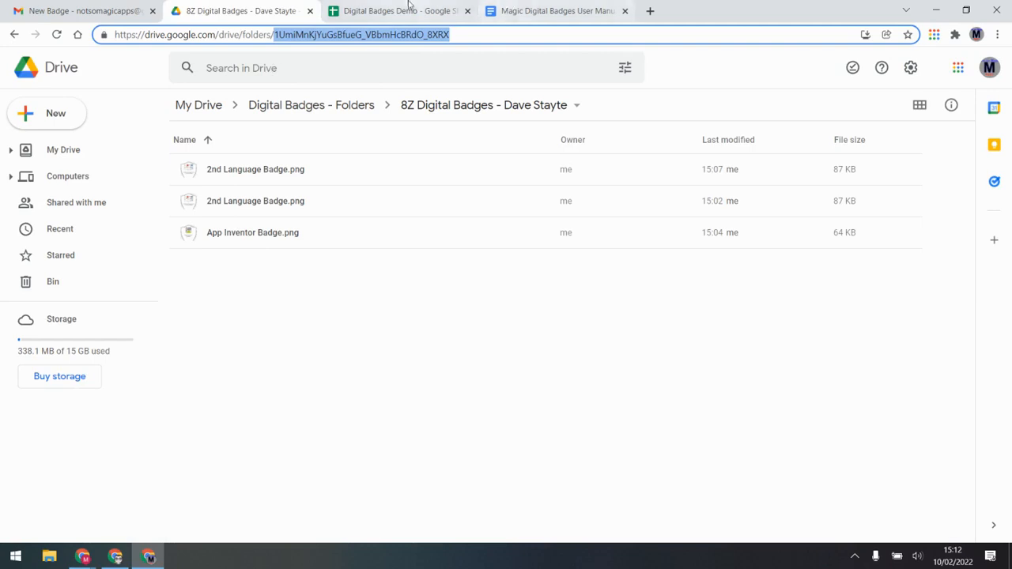
left_click(405, 10)
double_click(286, 184)
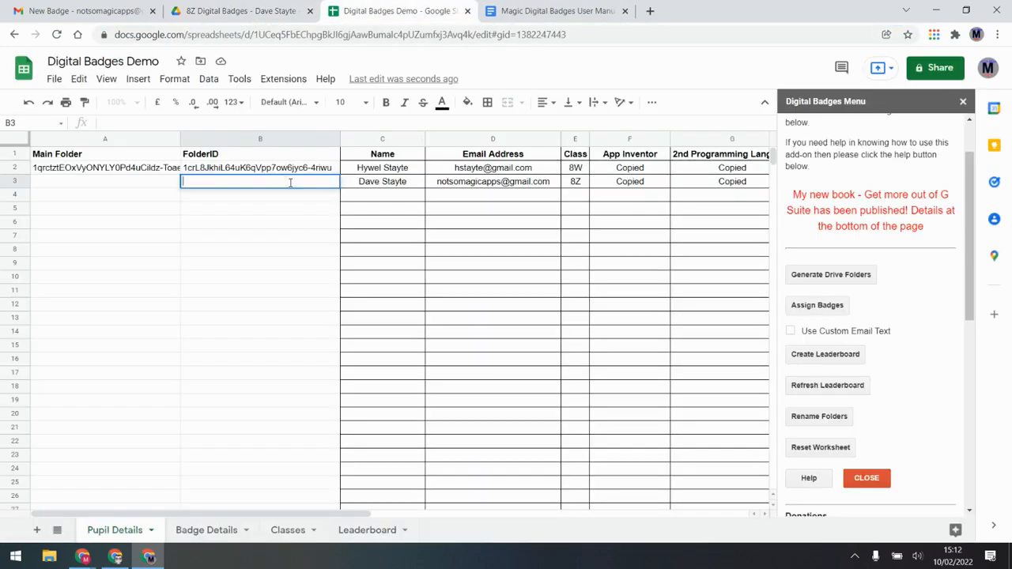
key("ctrl+v")
left_click(292, 237)
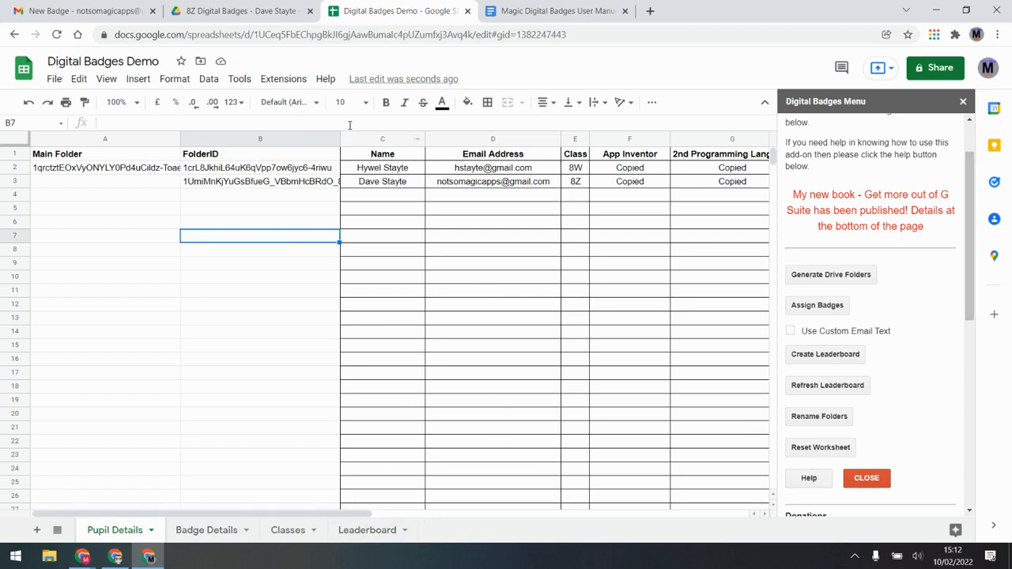
Select columns B through G on Pupil Details
left_click(235, 139)
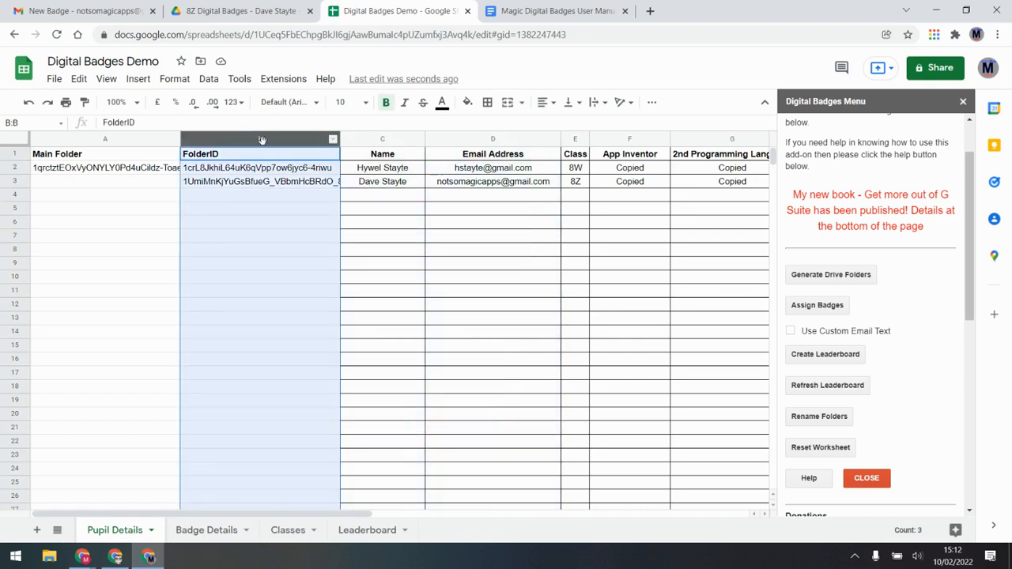
left_click_drag(260, 263, 261, 276)
left_click(260, 139)
key("ctrl+shift+Right")
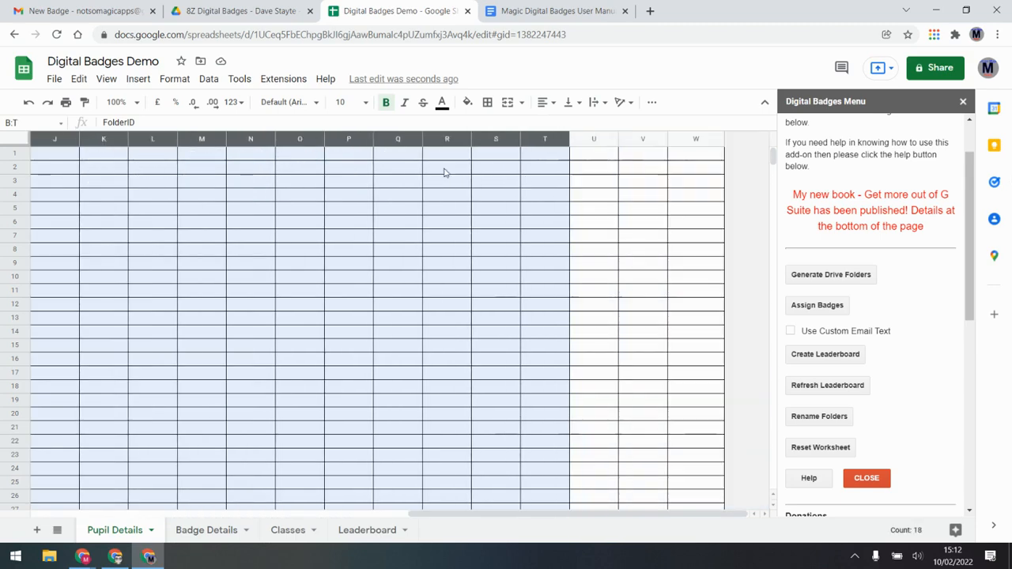
left_click_drag(3, 160, 334, 167)
left_click_drag(354, 514, 173, 514)
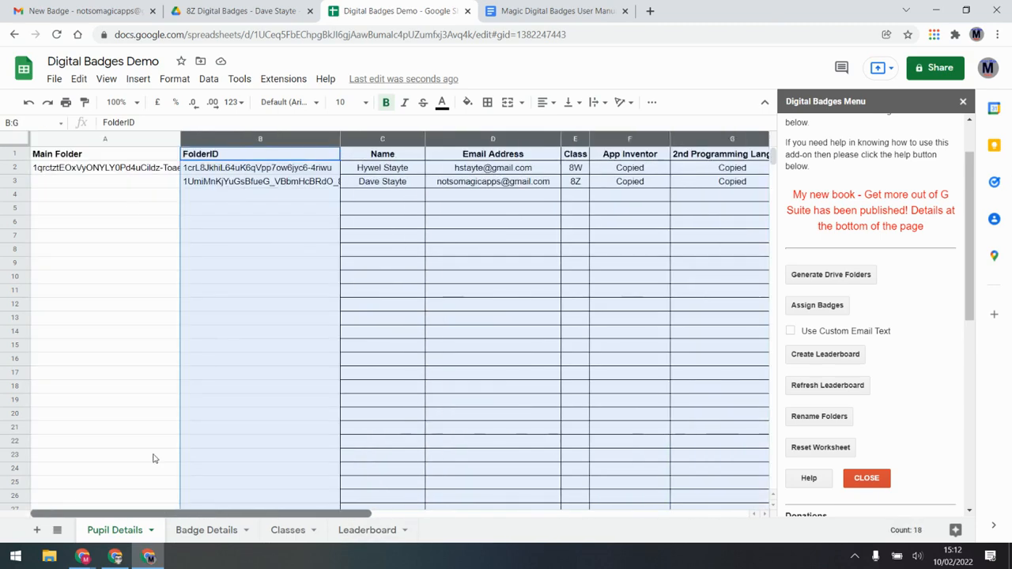
Sort the range A→Z by Name using advanced sorting with 'Data has header row' ticked
left_click(209, 79)
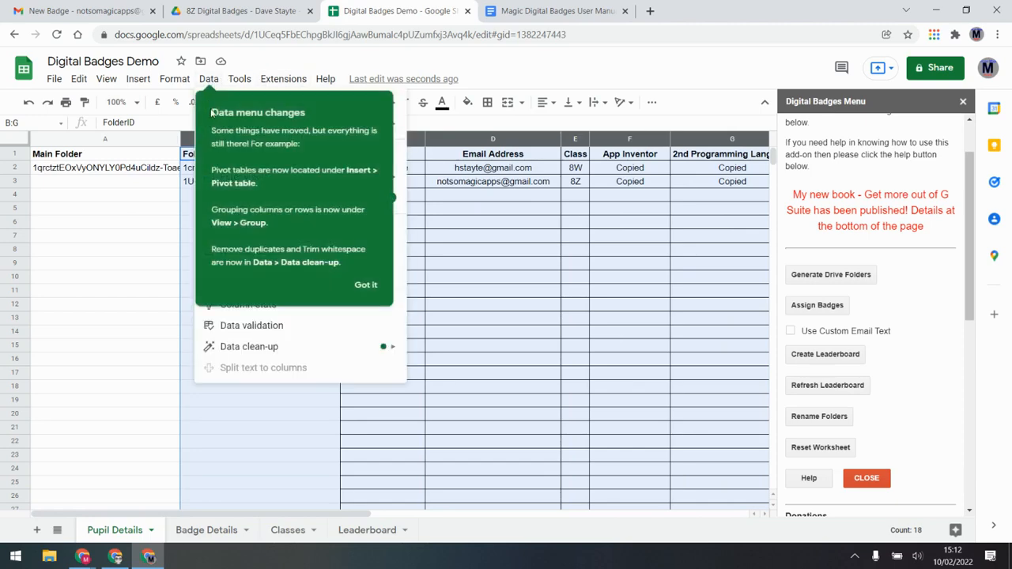
left_click(365, 285)
left_click(210, 79)
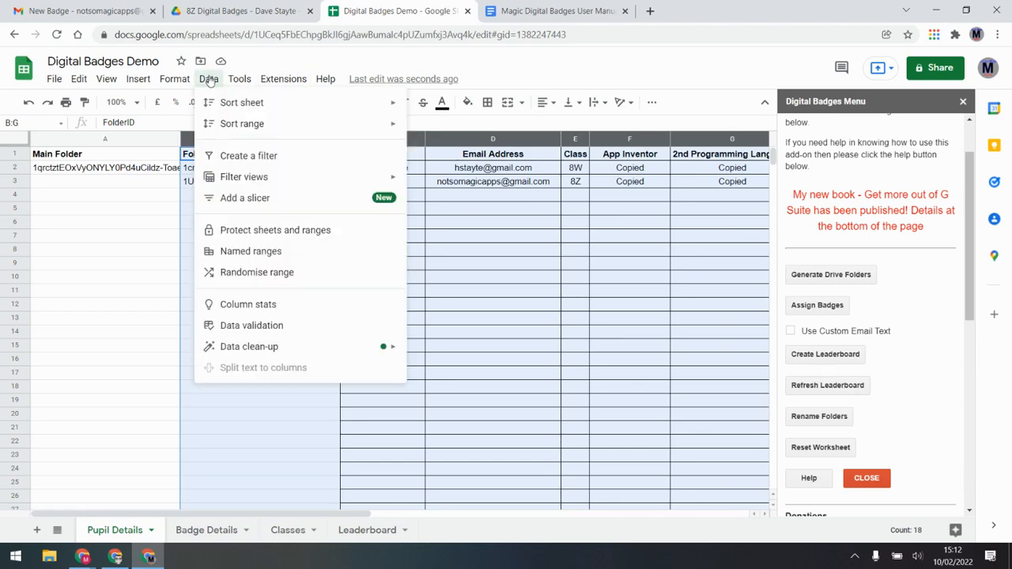
mouse_move(265, 127)
left_click(482, 181)
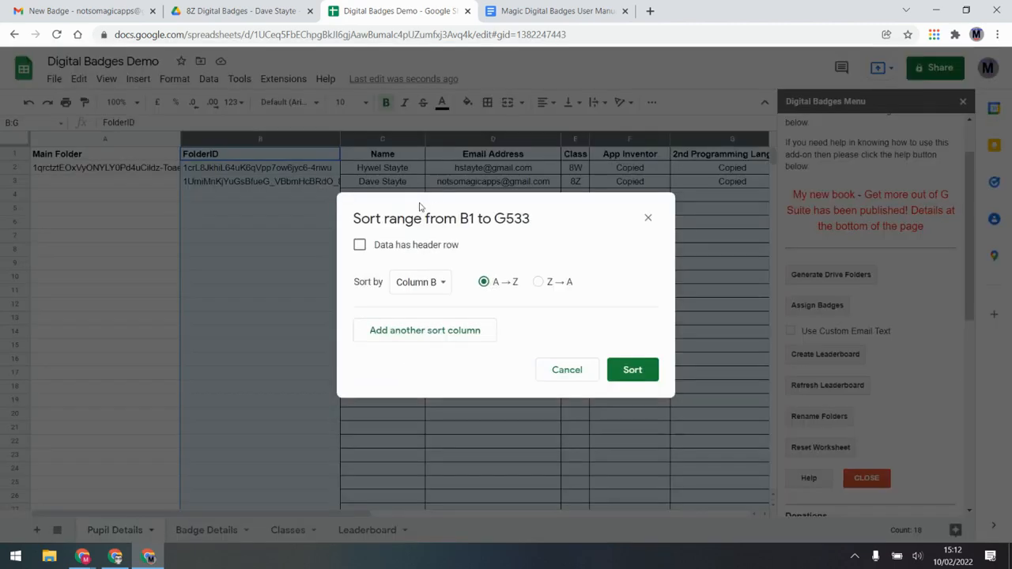
left_click(396, 246)
left_click(426, 282)
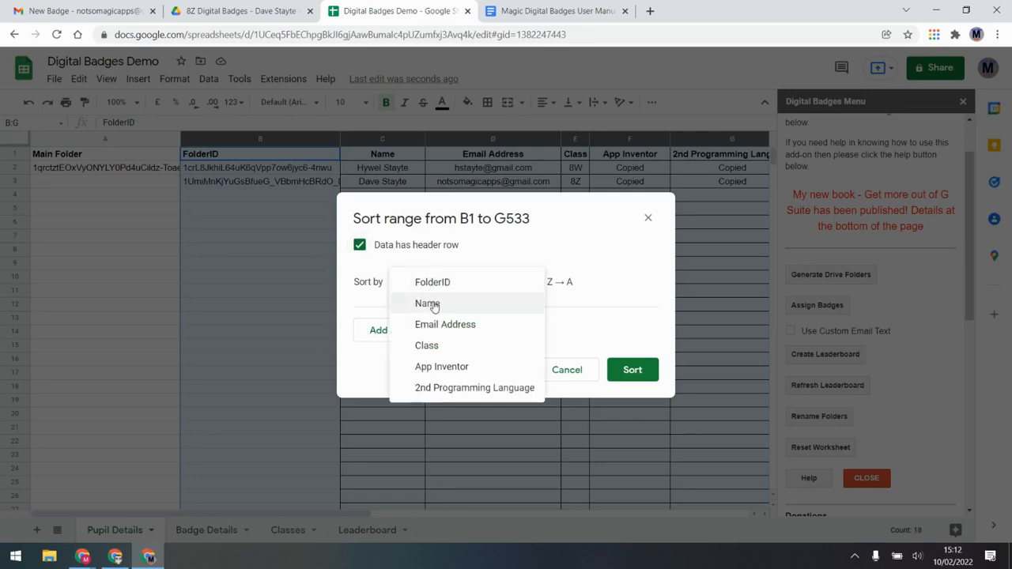
left_click(431, 301)
left_click(630, 369)
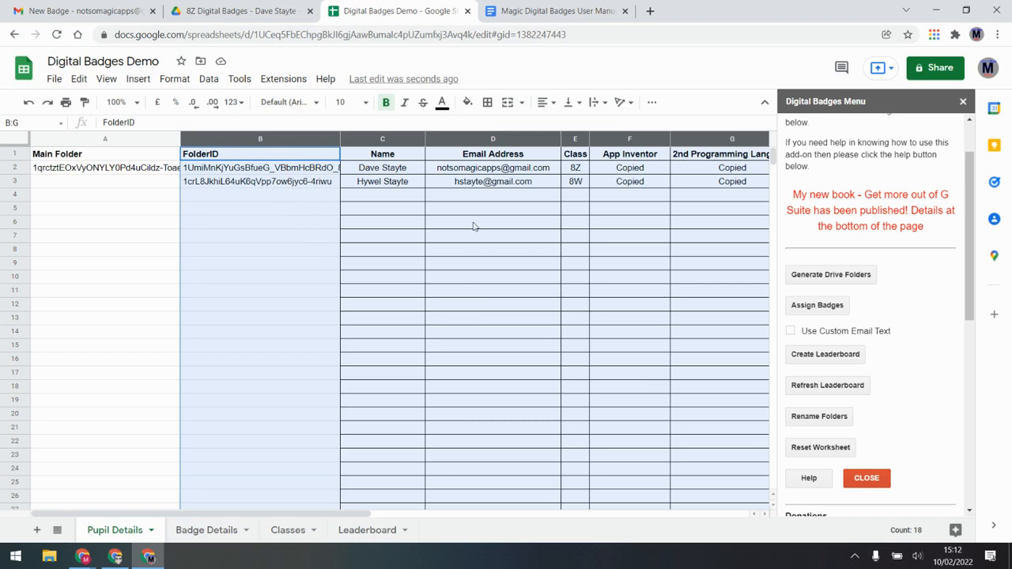
left_click(498, 253)
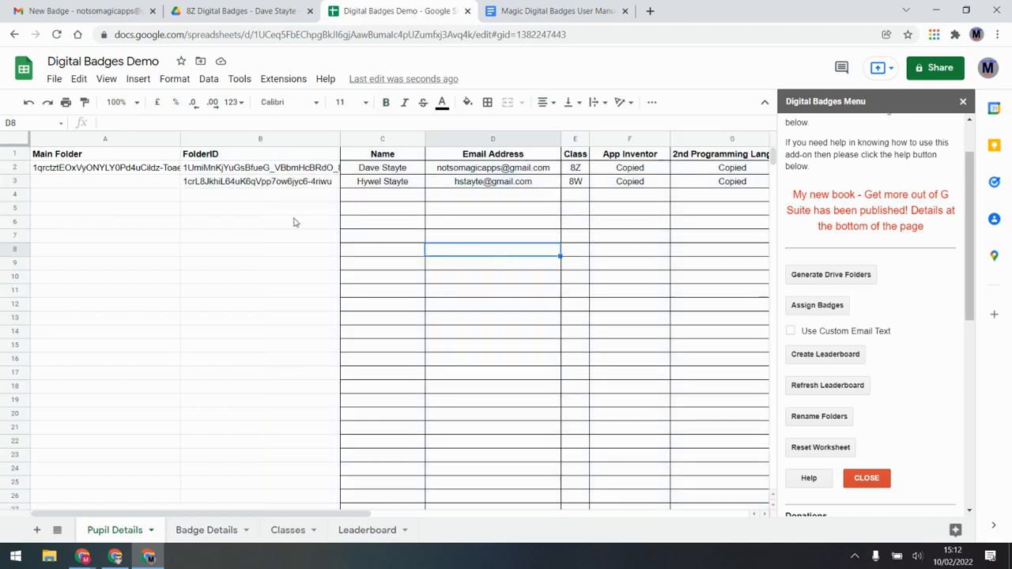
left_click(542, 210)
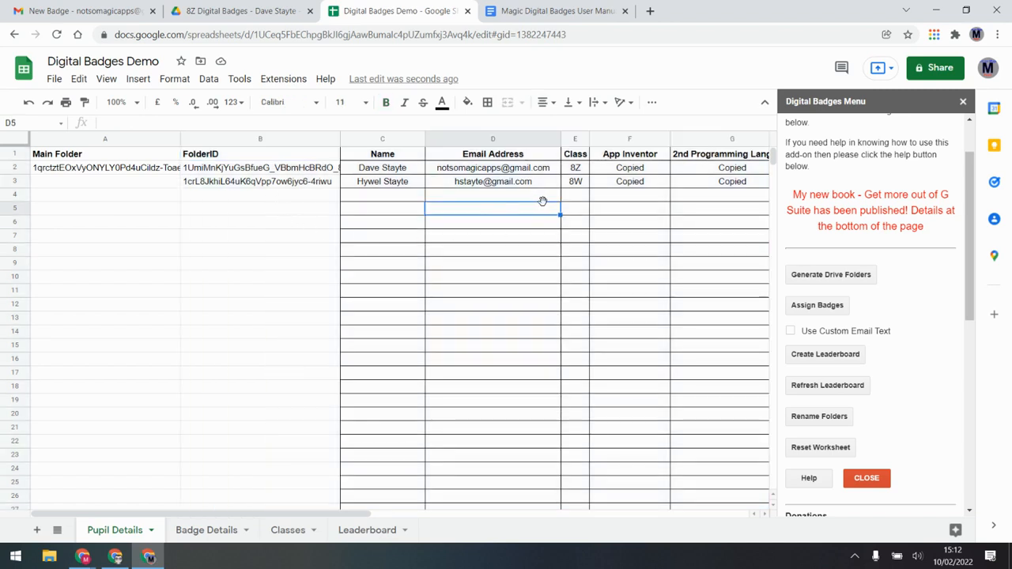
left_click(640, 213)
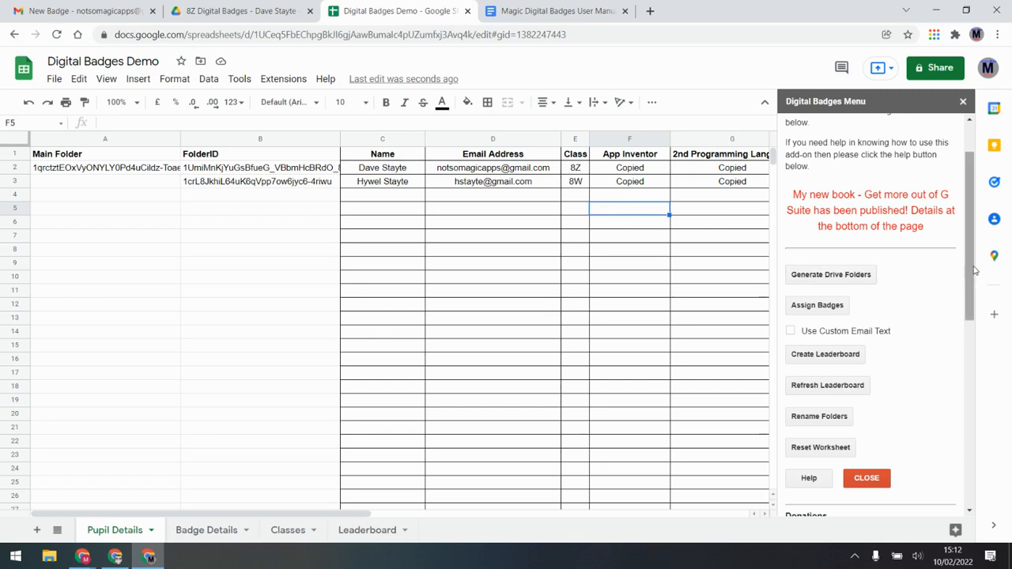
left_click_drag(972, 269, 967, 423)
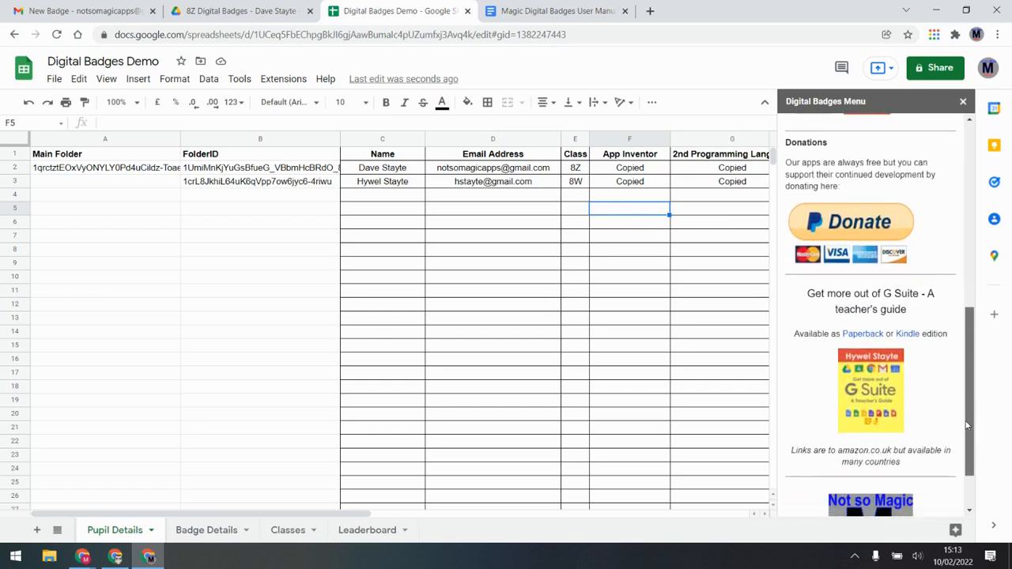